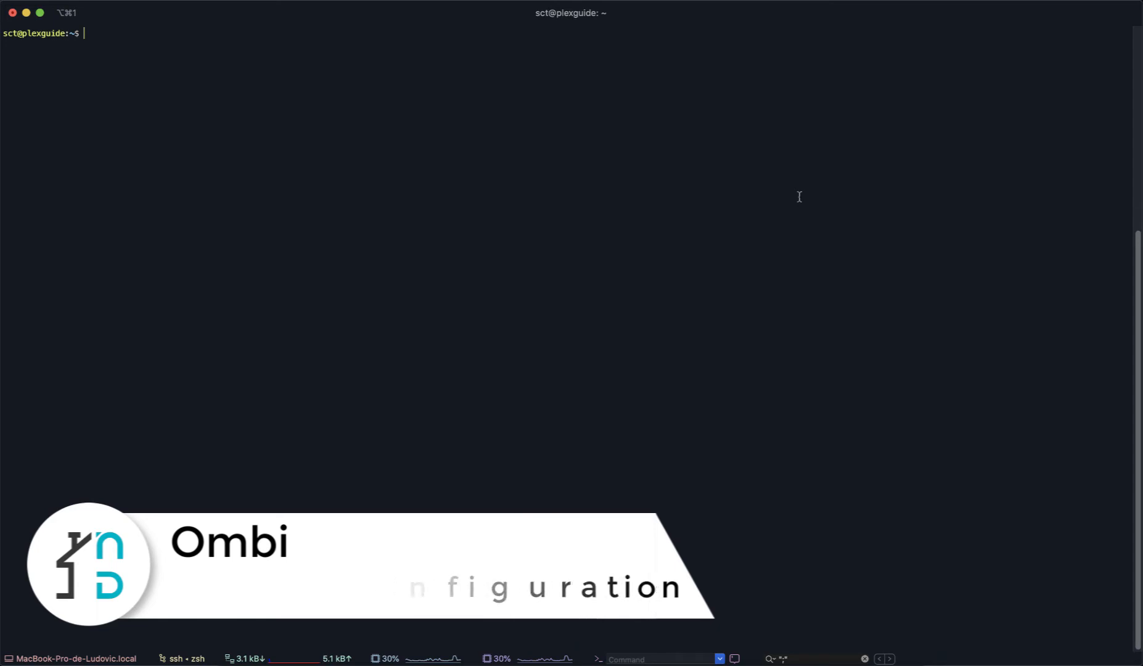
- Run docker ps to list running containers, showing ombi published on port 3579
{"action": "type", "text": "docker ps"}
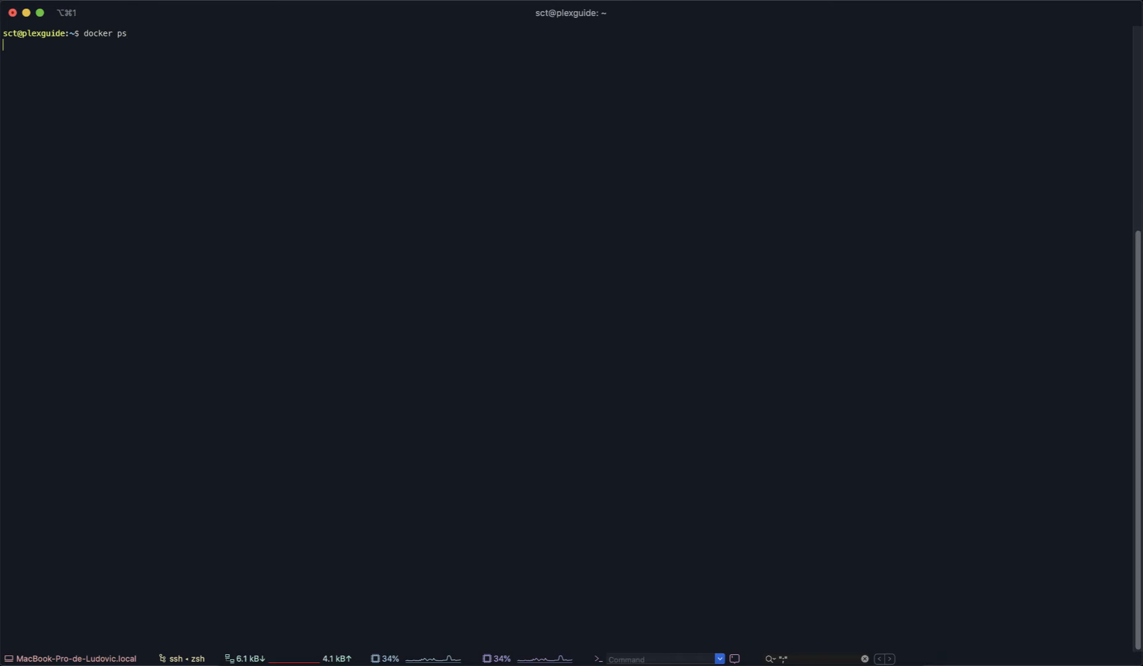
{"action": "key", "text": "Return"}
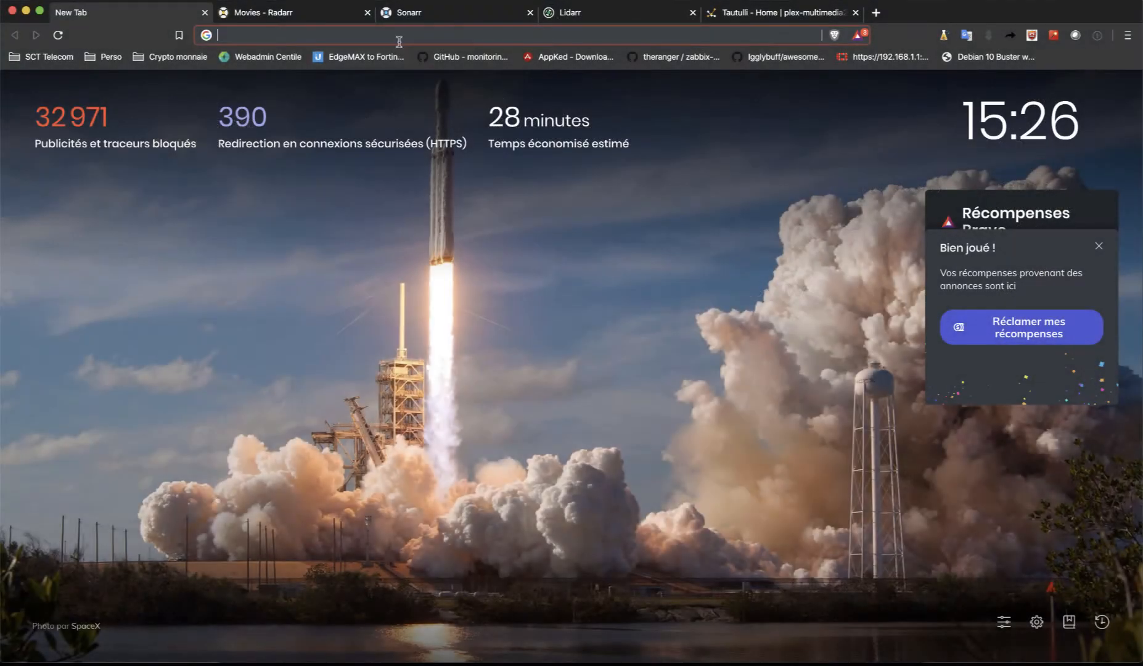
- Load Ombi at 192.168.1.37:3579 in a new Brave tab
{"action": "type", "text": "1921.68.1.37"}
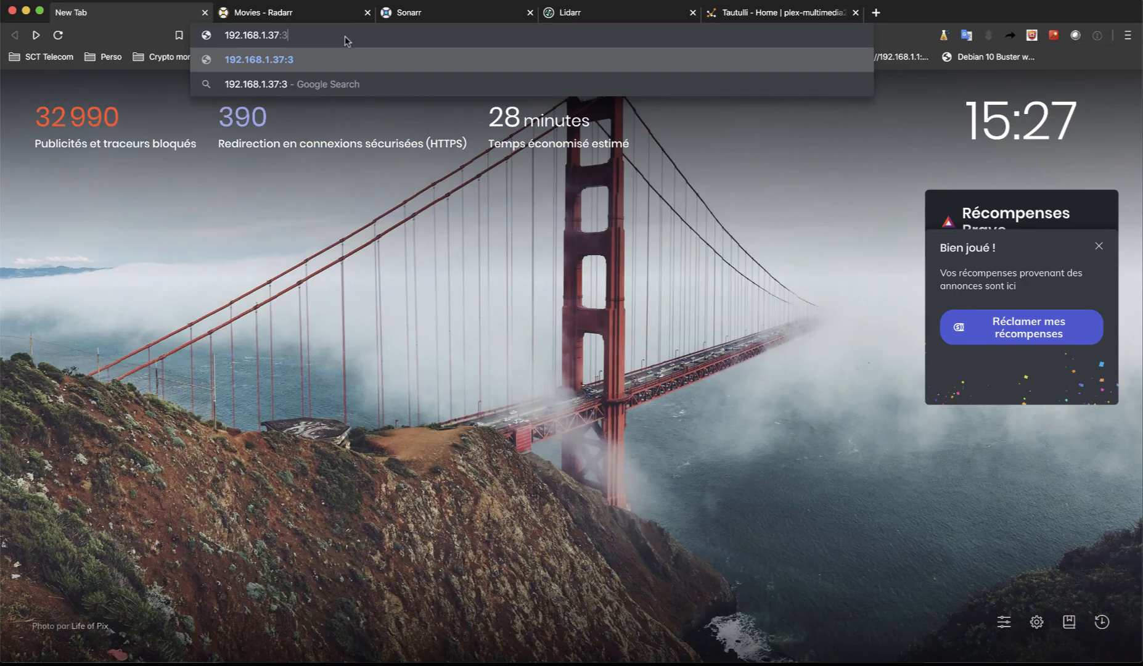
{"action": "type", "text": "579"}
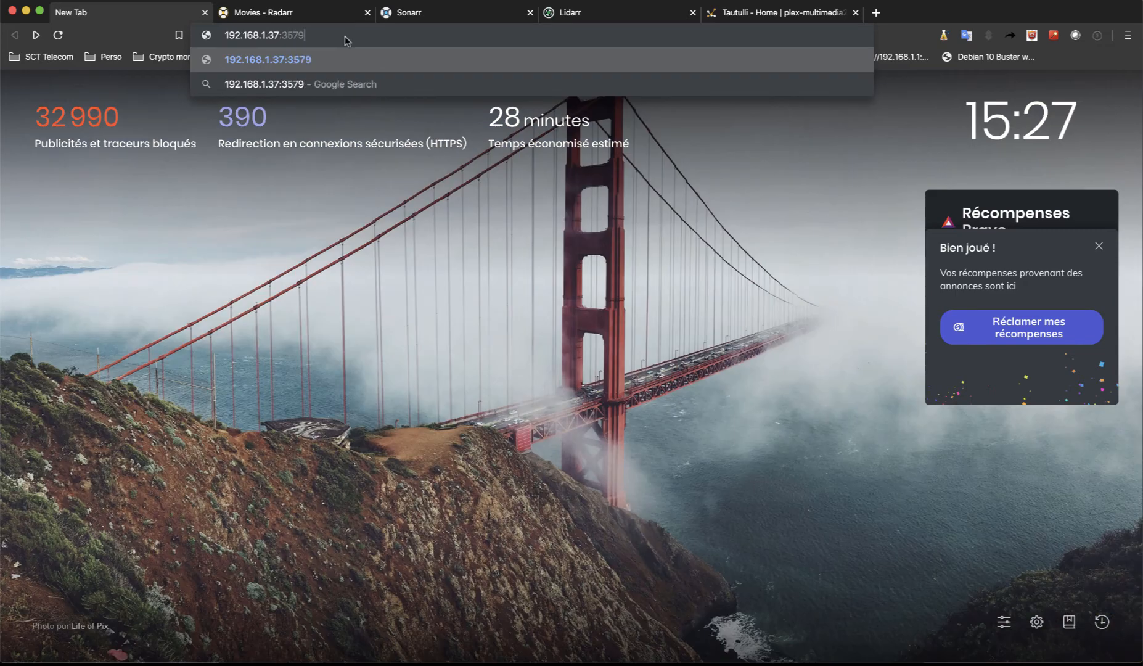
{"action": "key", "text": "Return"}
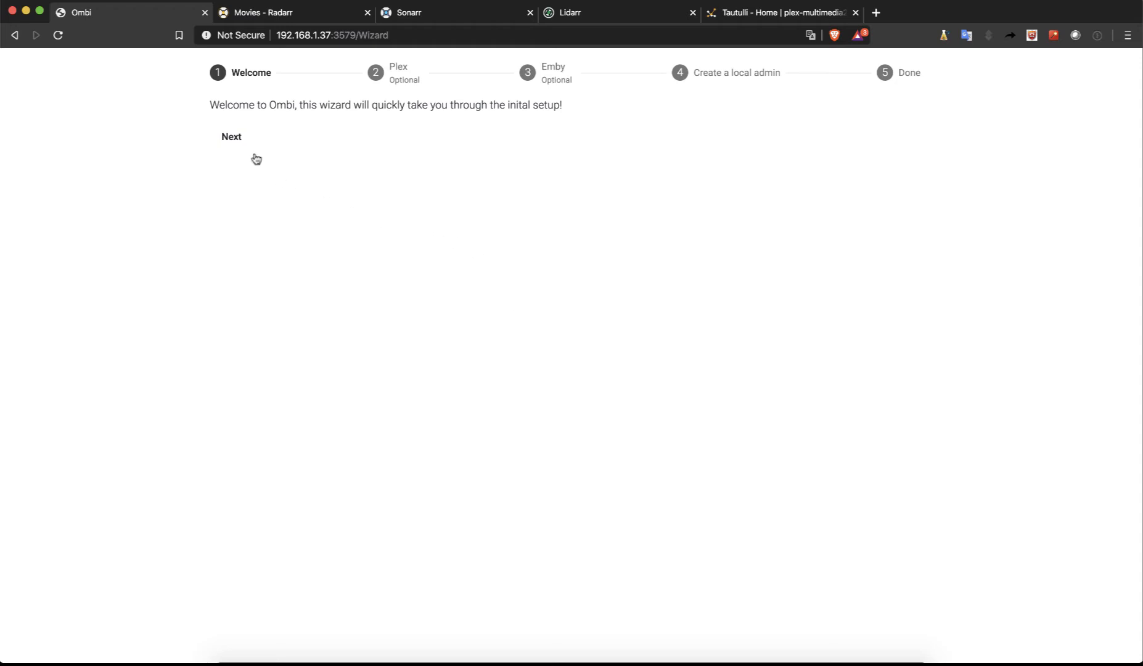
- Advance to the wizard's Plex step, enter the Plex account username and password, and request a token
{"action": "left_click", "coordinate": [236, 138]}
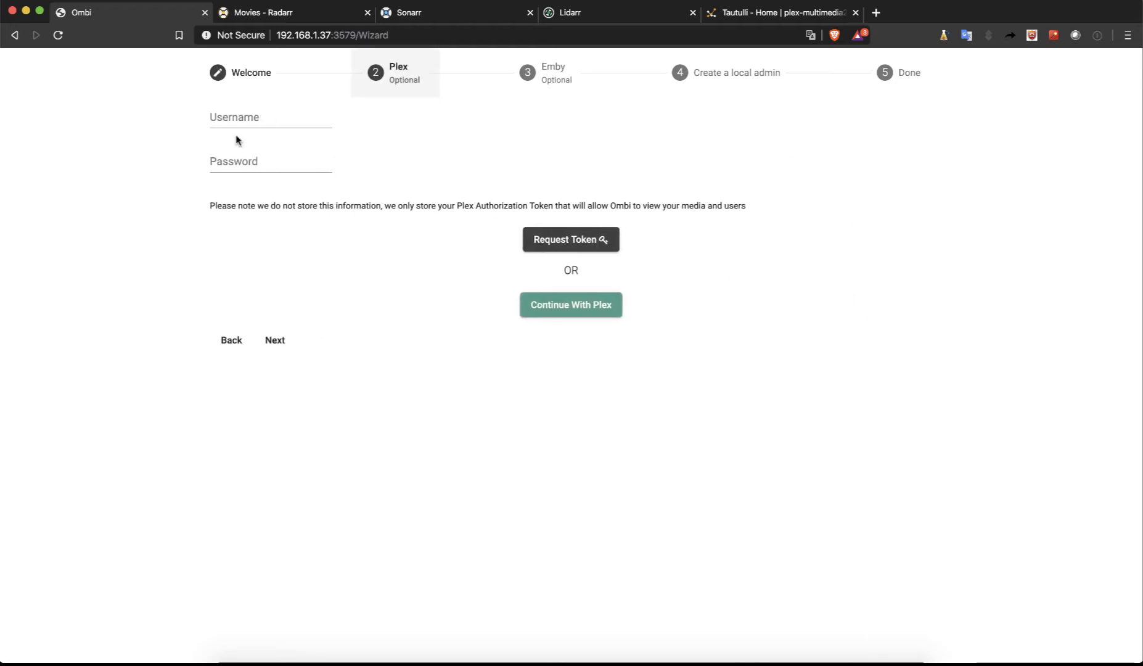
{"action": "left_click", "coordinate": [261, 120]}
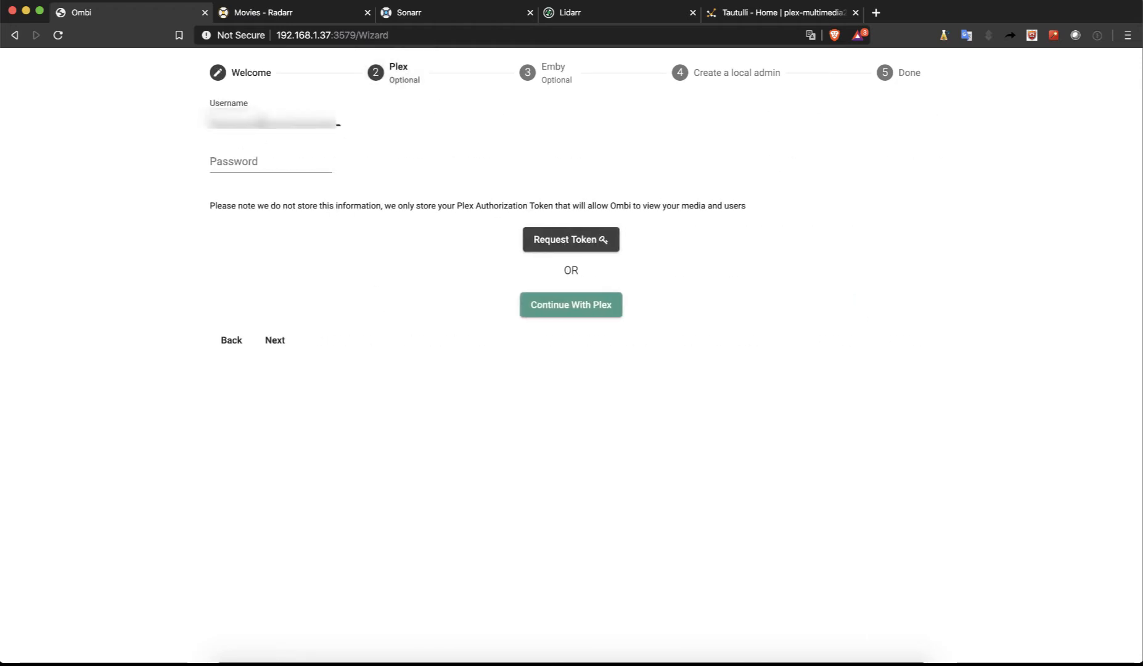
{"action": "type", "text": "m"}
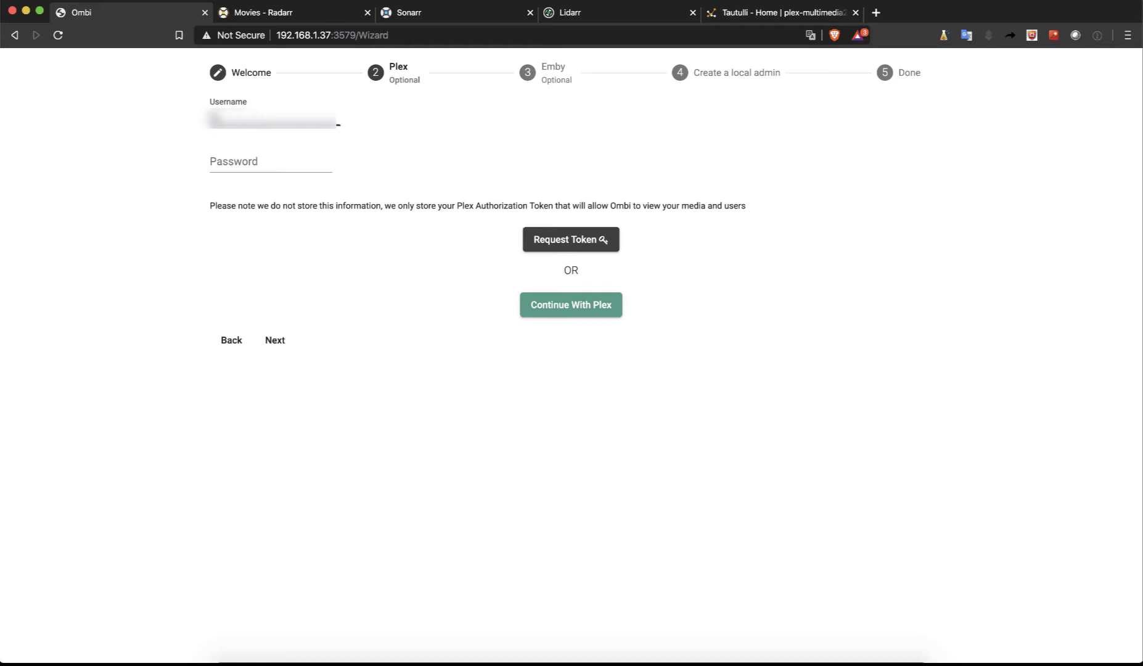
{"action": "type", "text": "ar"}
{"action": "key", "text": "Tab"}
{"action": "type", "text": "****"}
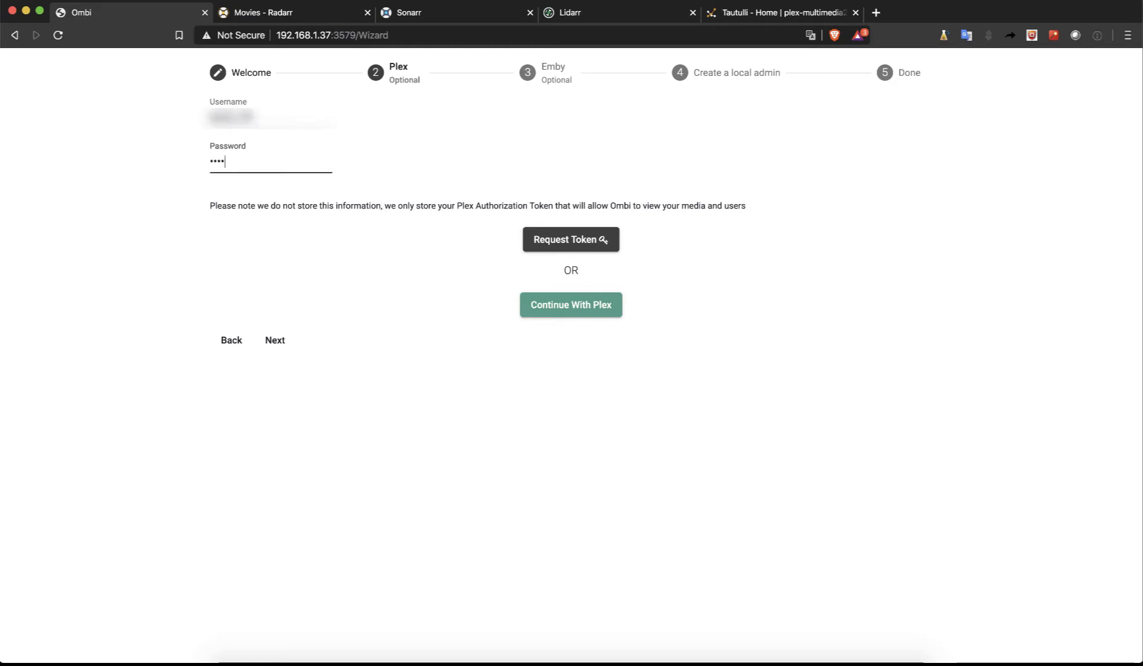
{"action": "type", "text": "****"}
{"action": "left_click", "coordinate": [673, 266]}
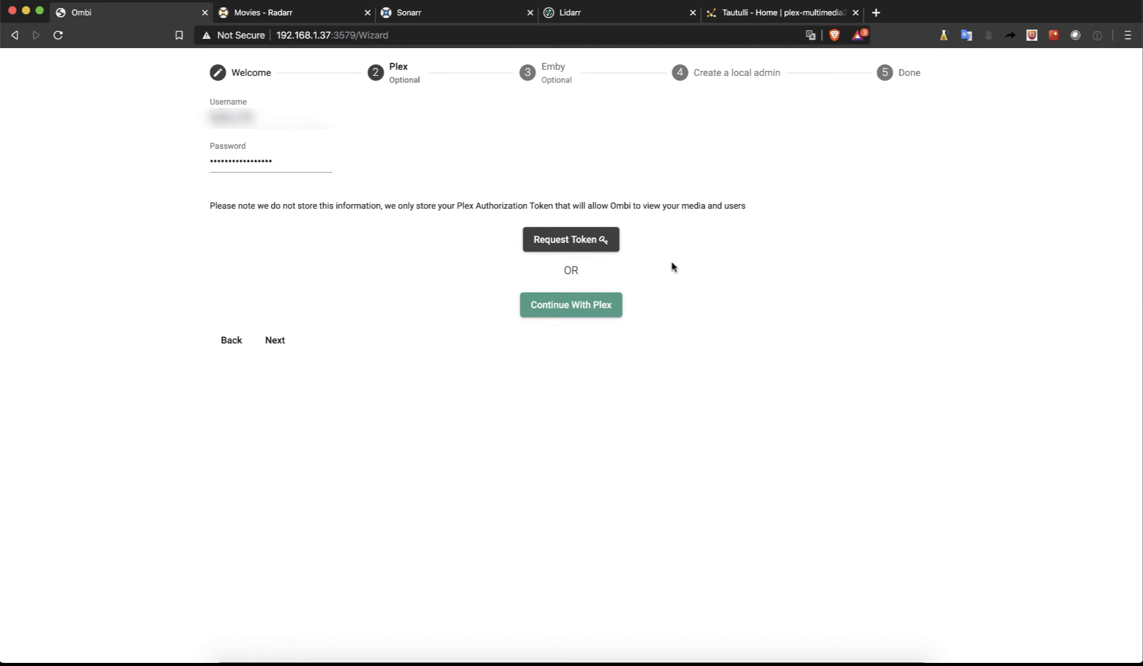
{"action": "left_click", "coordinate": [572, 246]}
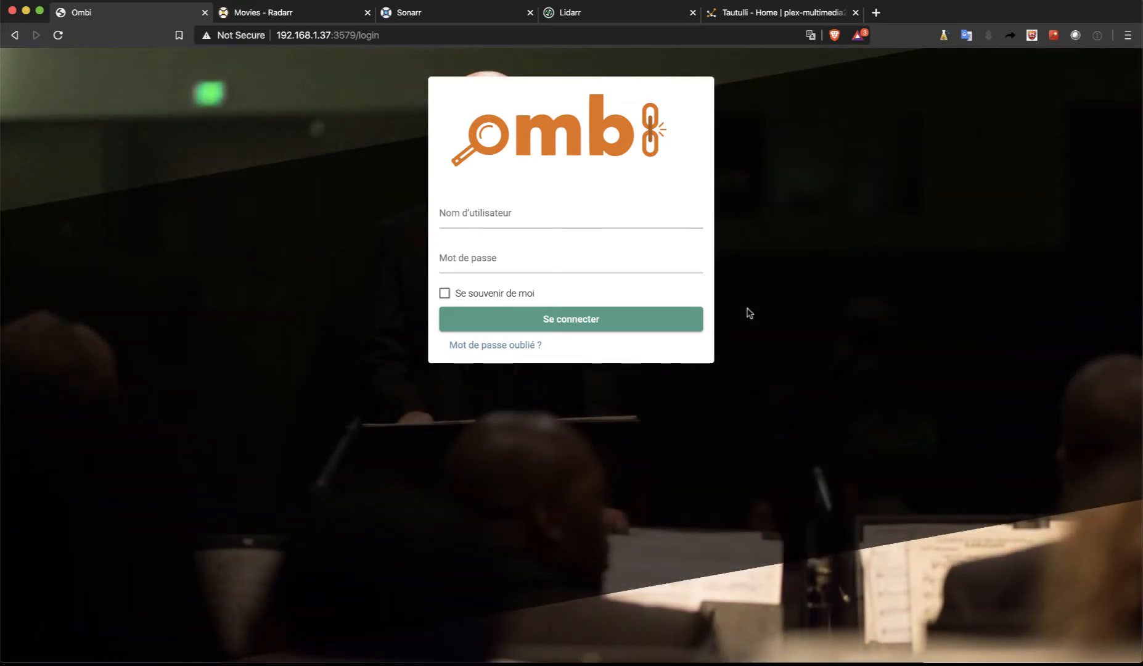
- Sign in to Ombi with the account username and password
{"action": "left_click", "coordinate": [521, 217]}
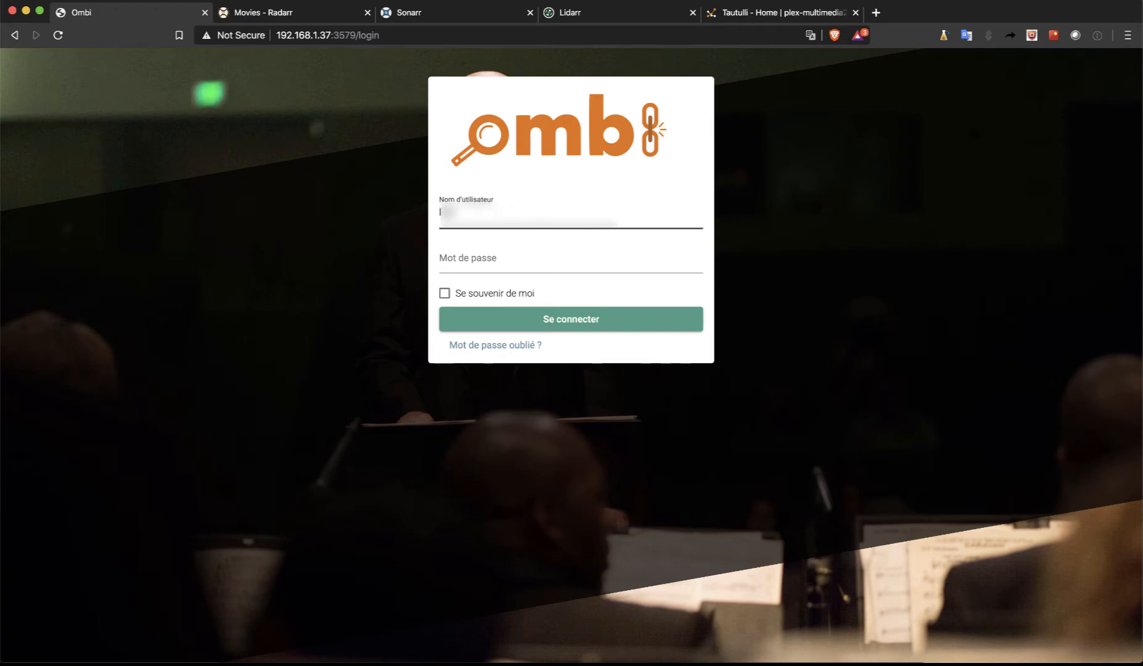
{"action": "left_click", "coordinate": [469, 258]}
{"action": "type", "text": "••"}
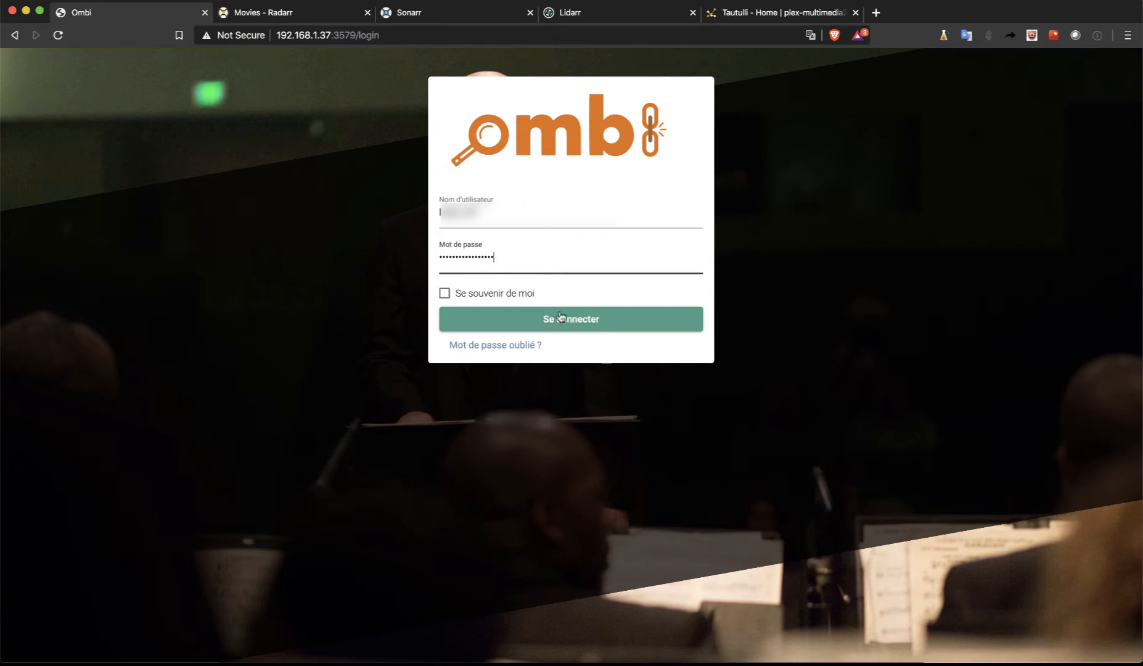
{"action": "left_click", "coordinate": [581, 320]}
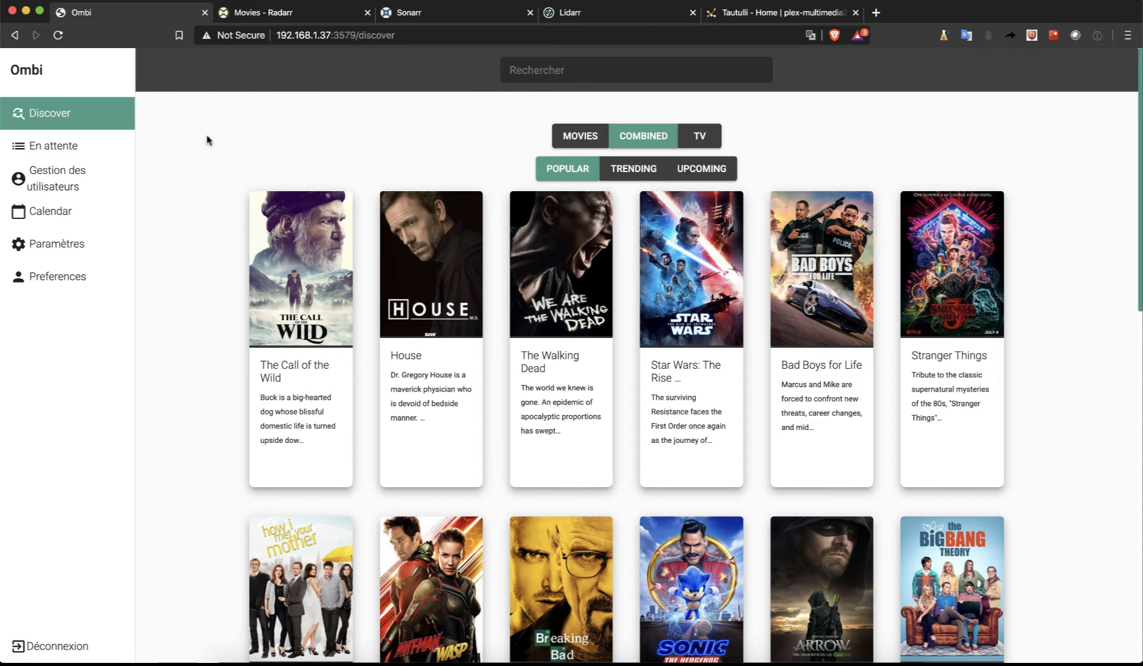
- Browse the Discover posters, then open Paramètres to view the About page
{"action": "scroll", "coordinate": [220, 184], "scroll_direction": "down", "scroll_amount": 10}
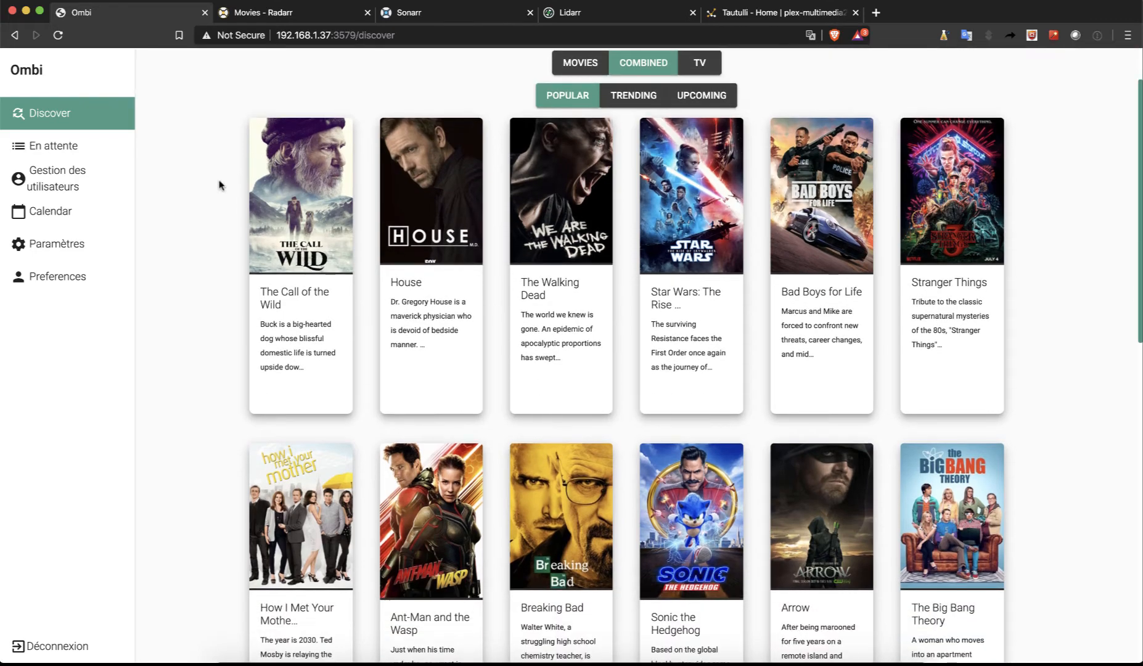
{"action": "scroll", "coordinate": [220, 183], "scroll_direction": "down", "scroll_amount": 20}
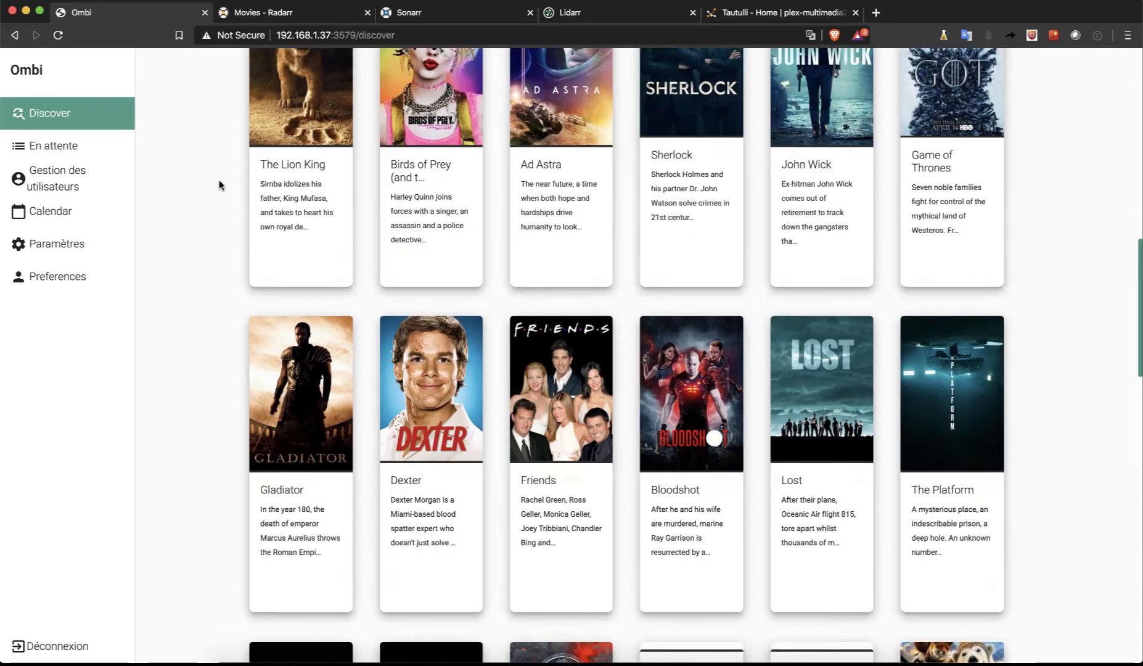
{"action": "scroll", "coordinate": [220, 185], "scroll_direction": "down", "scroll_amount": 8}
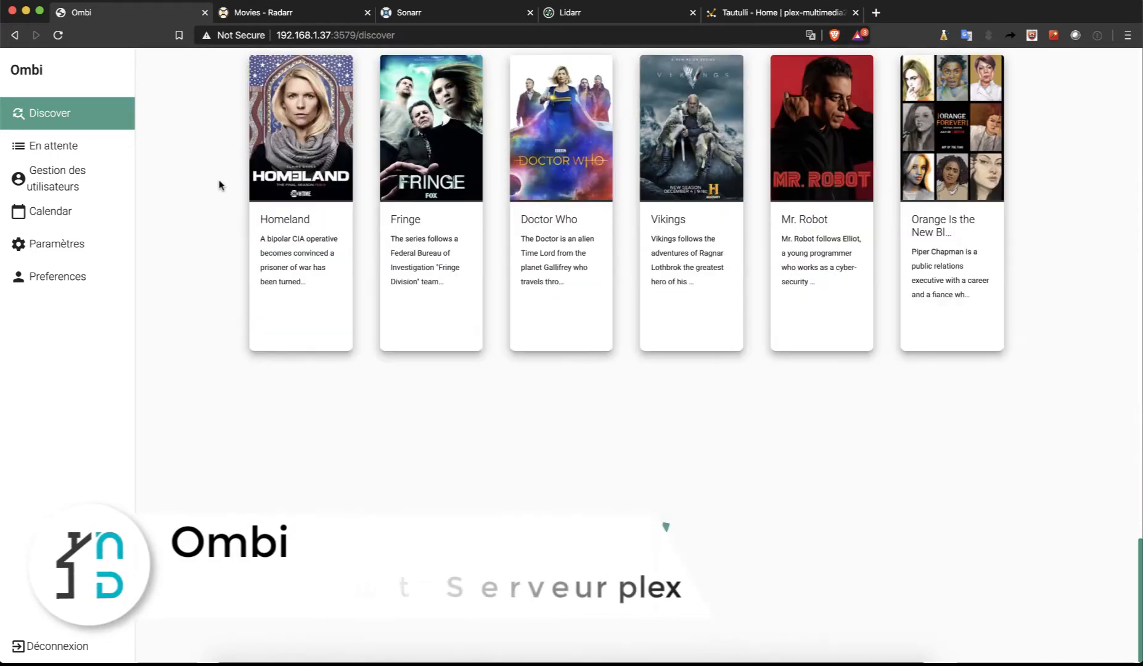
{"action": "scroll", "coordinate": [220, 185], "scroll_direction": "up", "scroll_amount": 13}
{"action": "scroll", "coordinate": [219, 184], "scroll_direction": "up", "scroll_amount": 20}
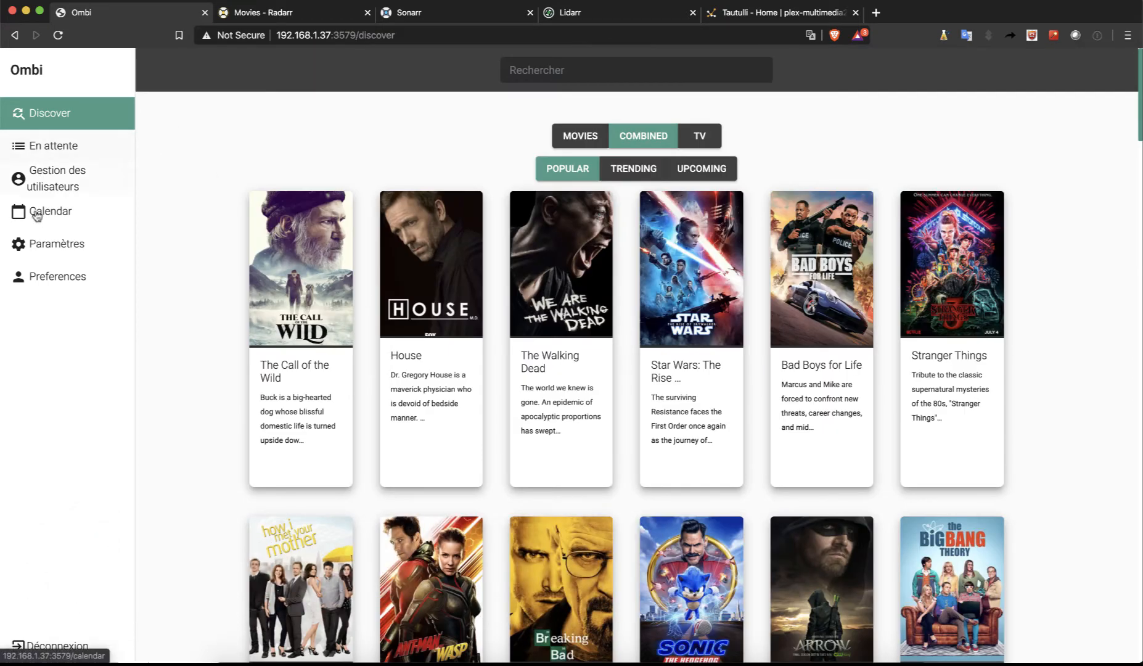
{"action": "left_click", "coordinate": [48, 247]}
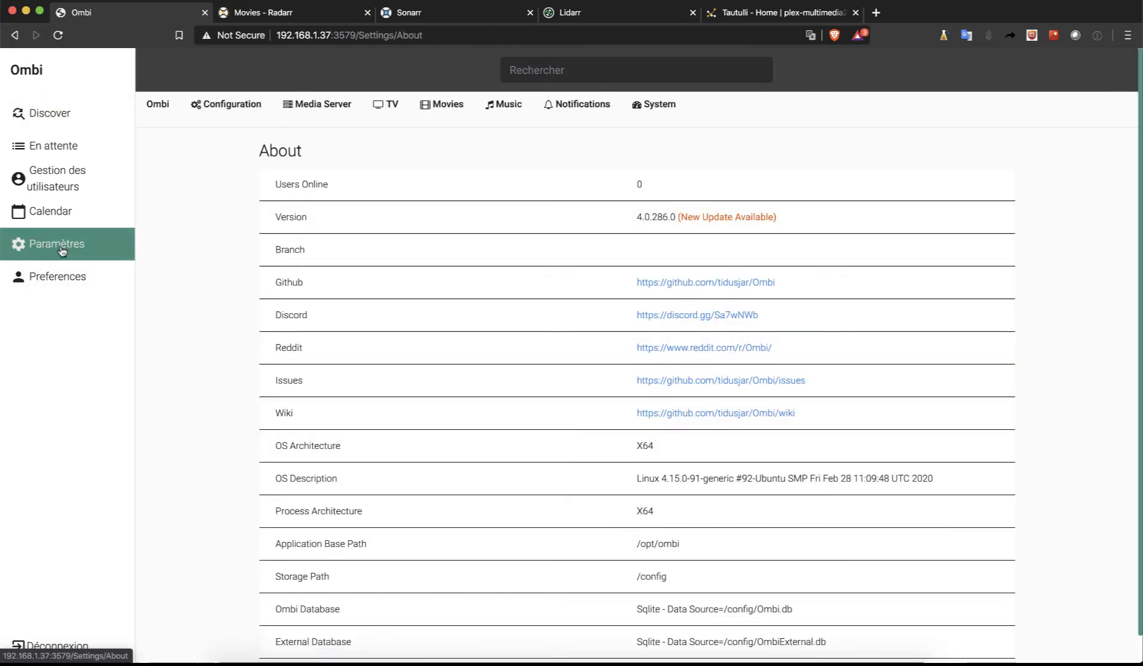
- Open the Plex media server settings with Advanced on, enter the Plex account credentials and load servers
{"action": "left_click", "coordinate": [316, 110]}
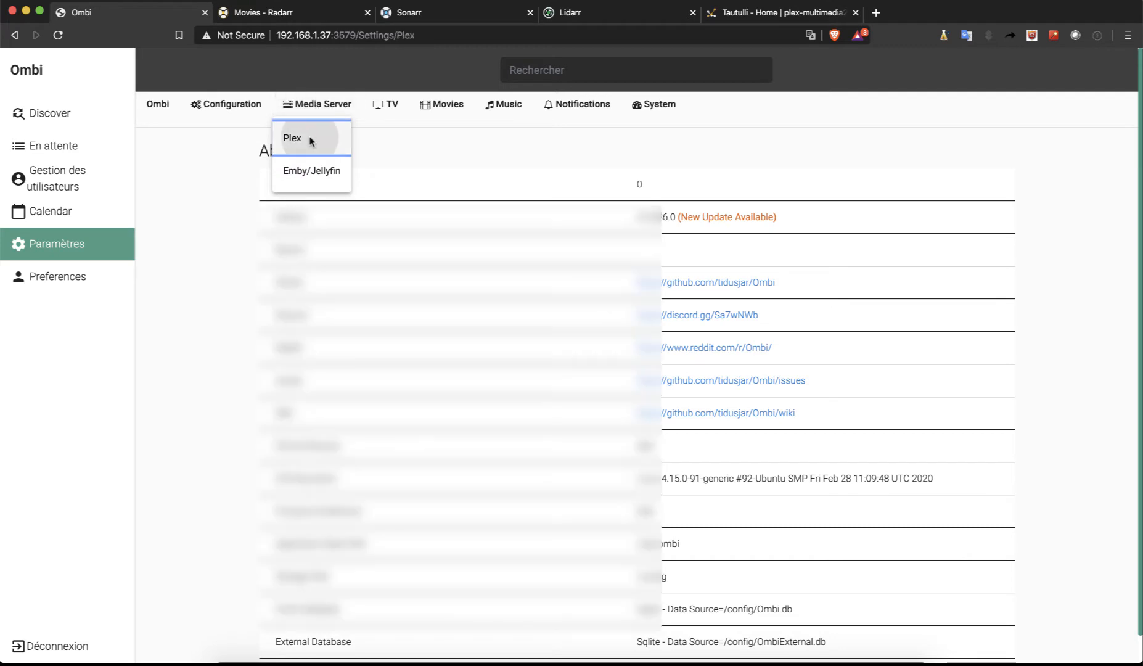
{"action": "left_click", "coordinate": [311, 140]}
{"action": "left_click", "coordinate": [196, 149]}
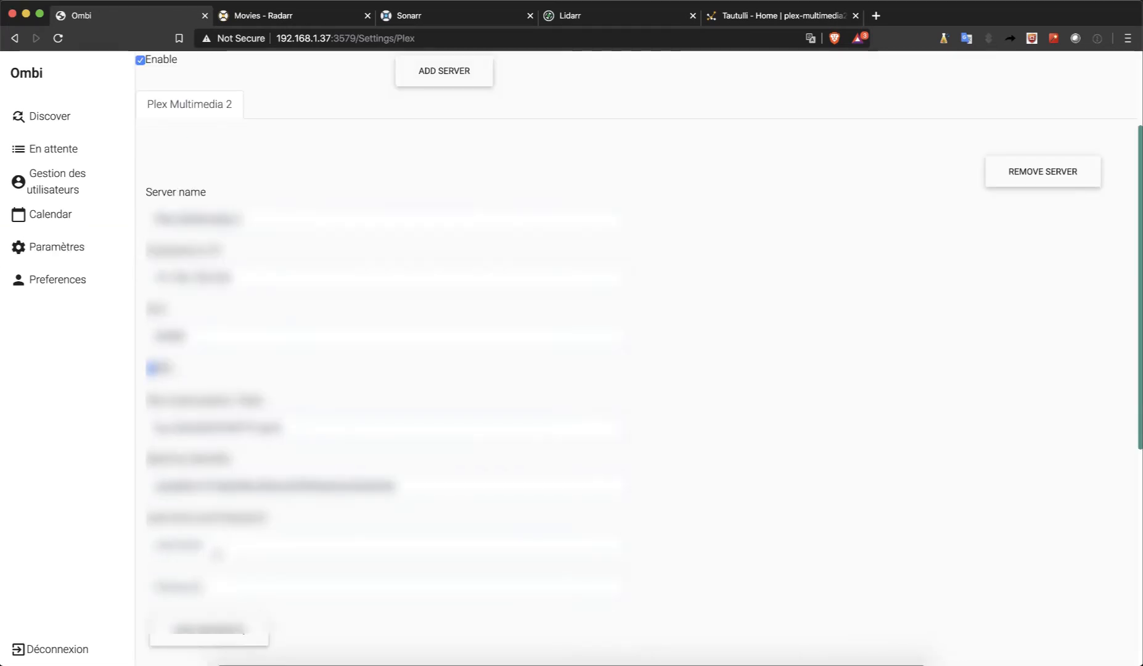
{"action": "left_click", "coordinate": [216, 552]}
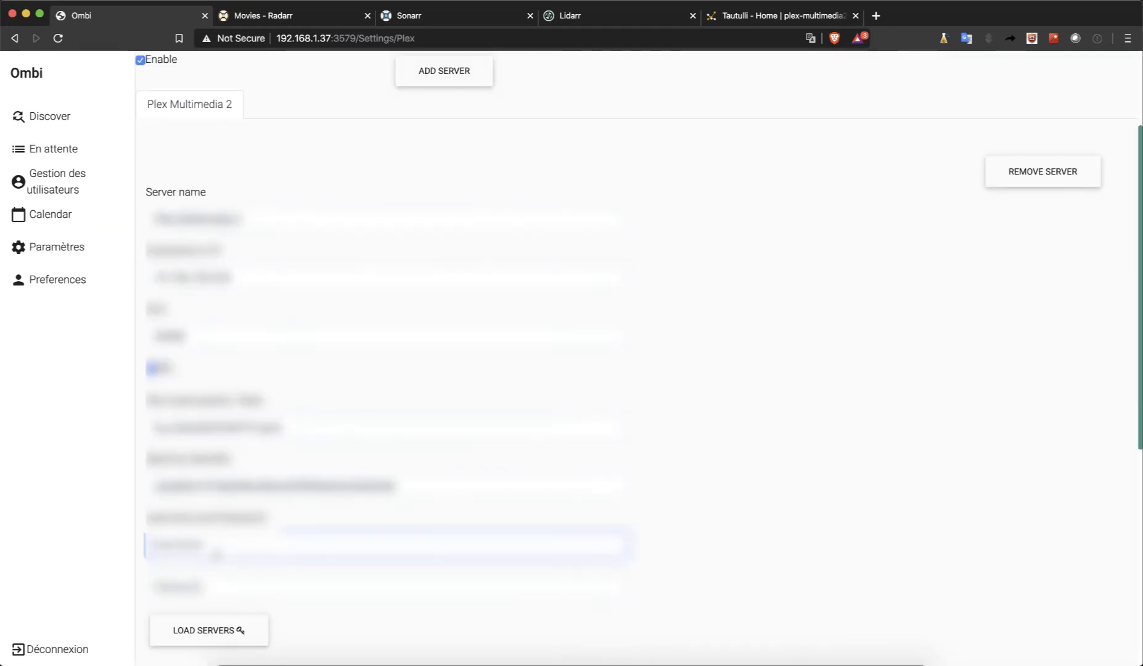
{"action": "type", "text": "admin_db"}
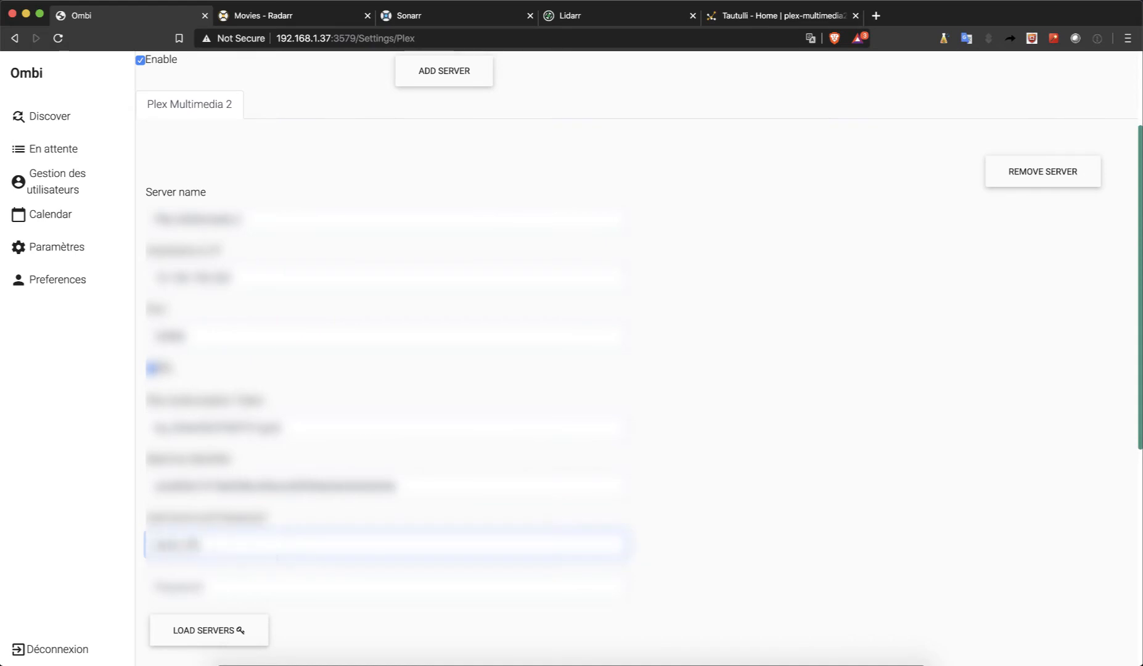
{"action": "key", "text": "Tab"}
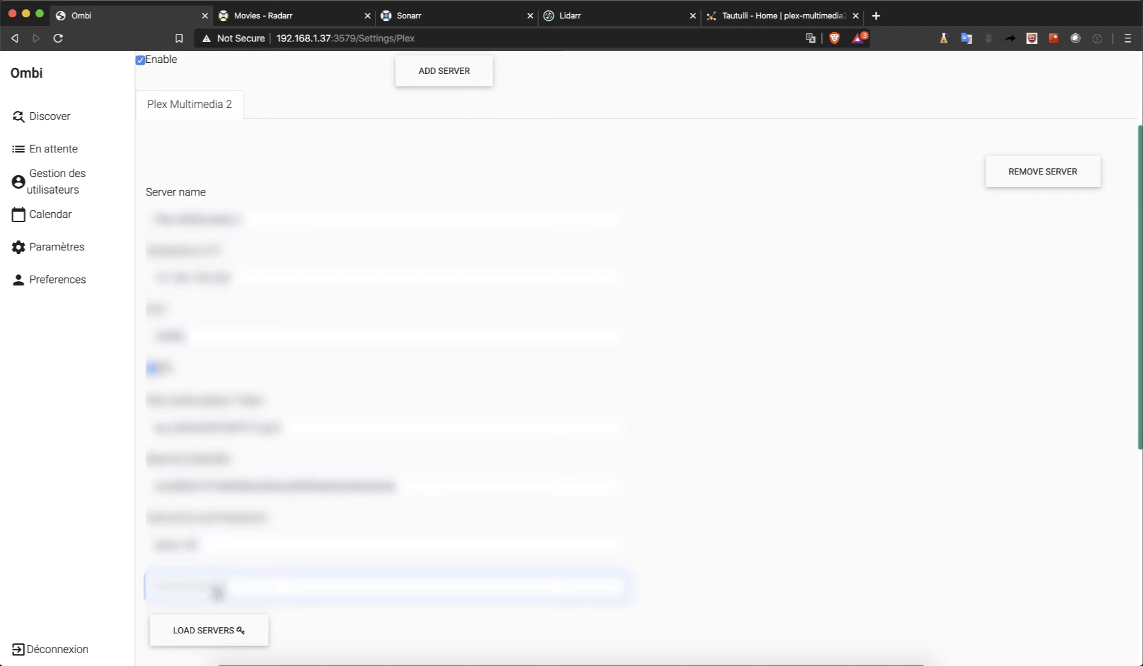
{"action": "left_click", "coordinate": [215, 629]}
- Select plex-multimedia2 as the Plex server and load its libraries
{"action": "scroll", "coordinate": [663, 333], "scroll_direction": "down", "scroll_amount": 2}
{"action": "scroll", "coordinate": [662, 333], "scroll_direction": "down", "scroll_amount": 5}
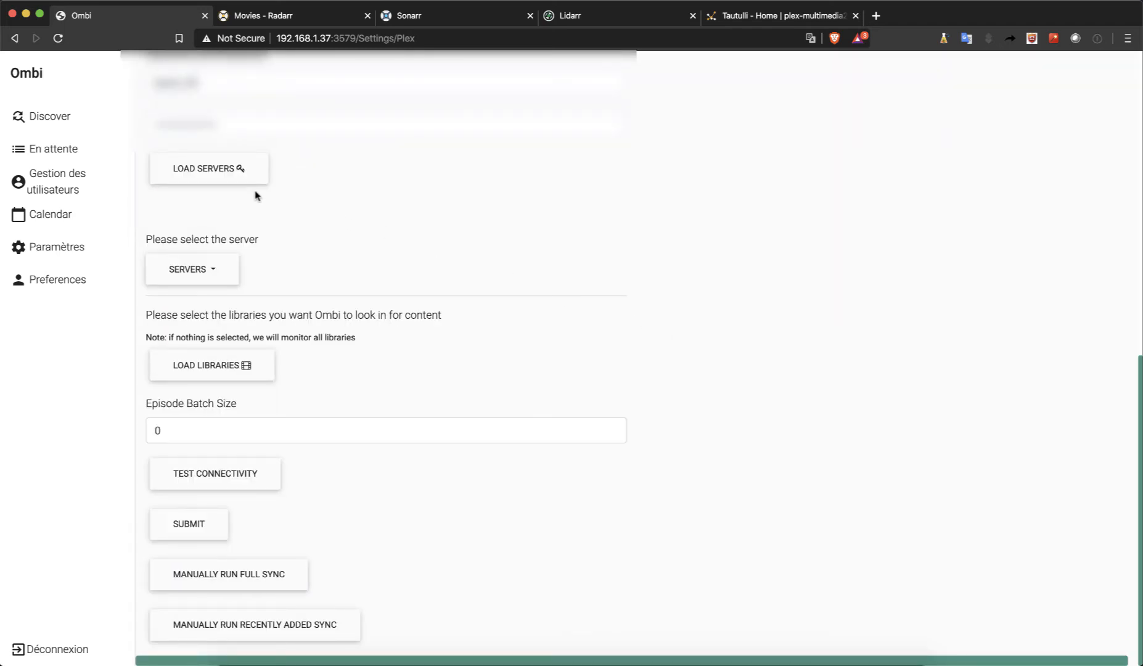
{"action": "left_click", "coordinate": [218, 268]}
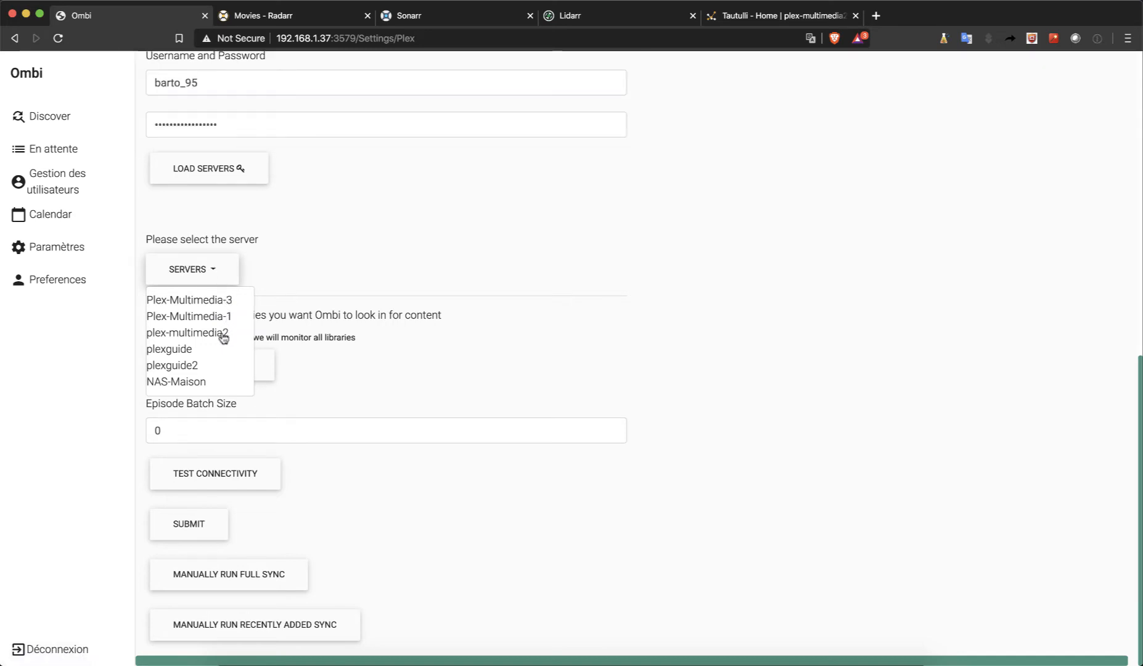
{"action": "left_click", "coordinate": [222, 333]}
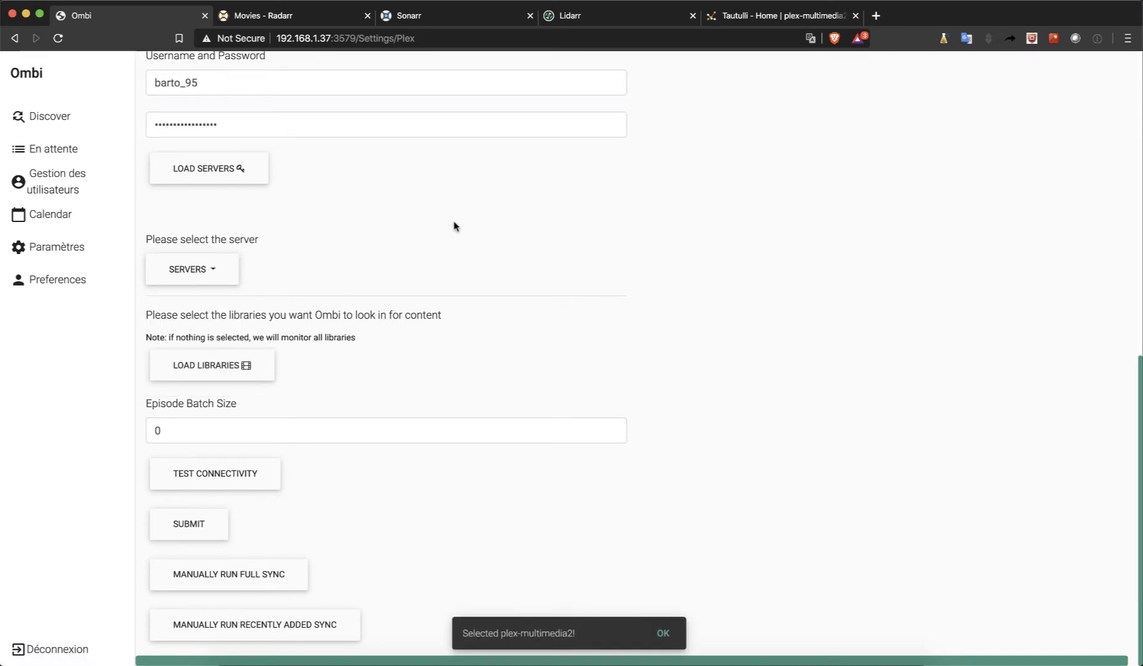
{"action": "left_click", "coordinate": [661, 633]}
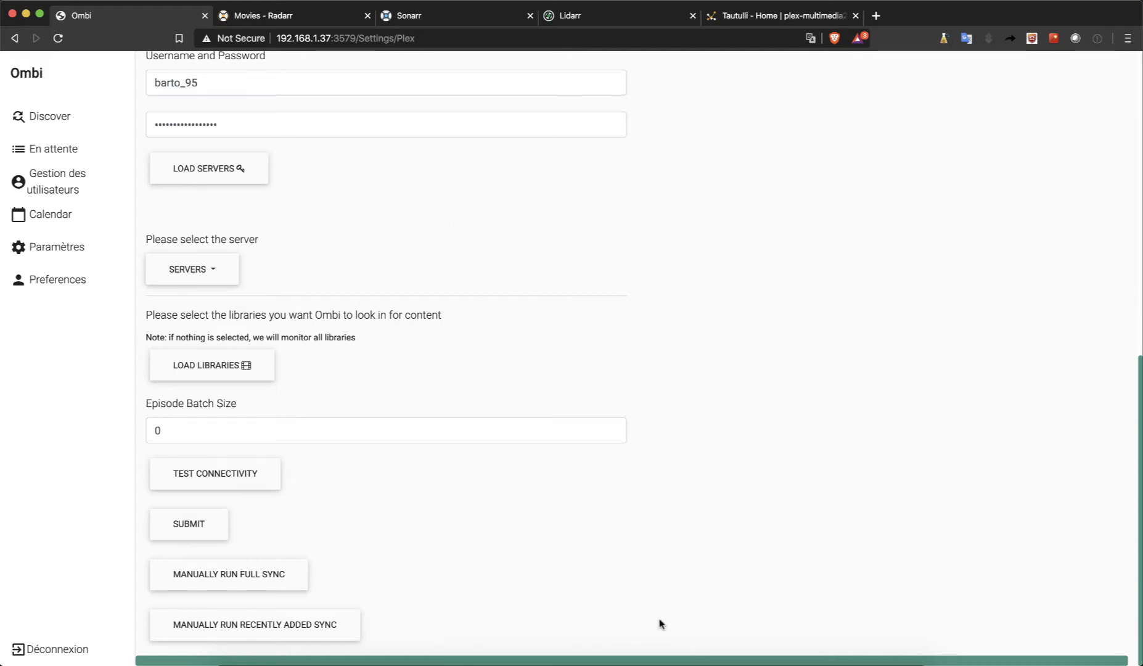
{"action": "left_click", "coordinate": [233, 367]}
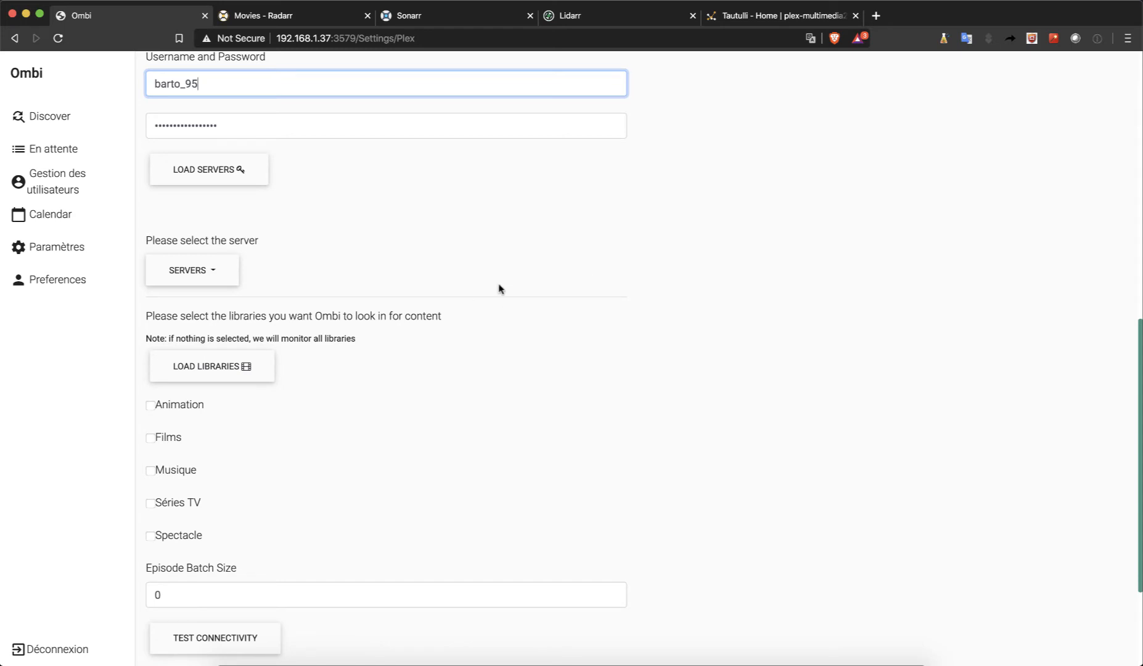
- Include the Animation, Films, Musique and Spectacle libraries
{"action": "left_click", "coordinate": [151, 406]}
{"action": "left_click", "coordinate": [151, 439]}
{"action": "left_click", "coordinate": [151, 471]}
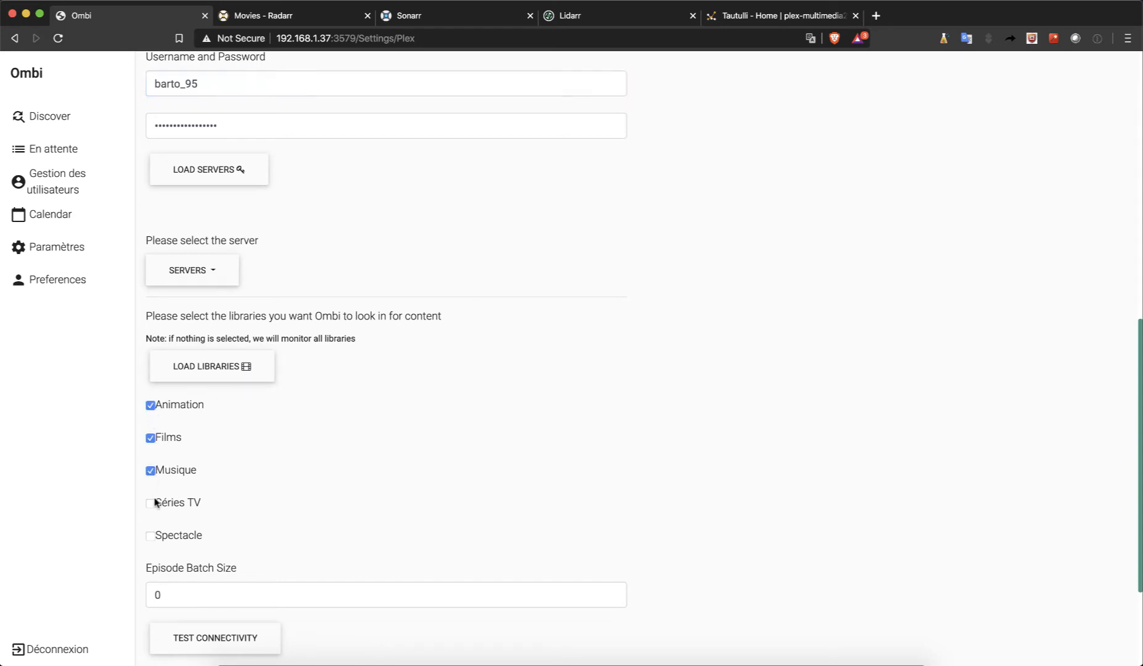
{"action": "left_click", "coordinate": [150, 536]}
{"action": "scroll", "coordinate": [364, 400], "scroll_direction": "down", "scroll_amount": 5}
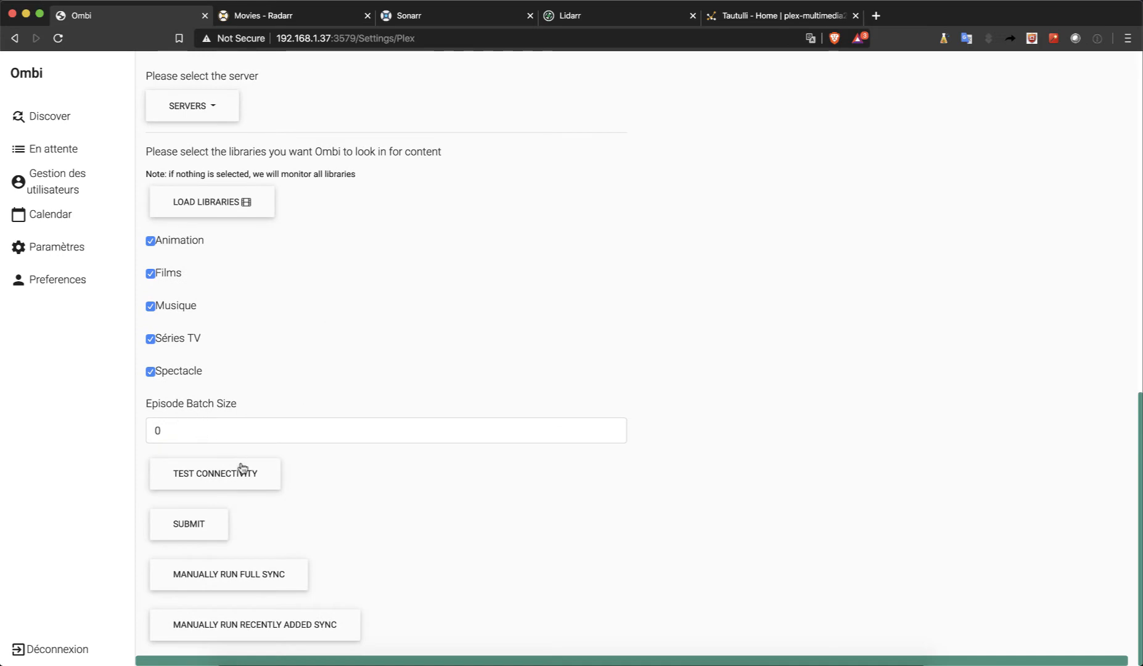
- Test connectivity to plex-multimedia2 and start a manual full library sync
{"action": "left_click", "coordinate": [242, 469]}
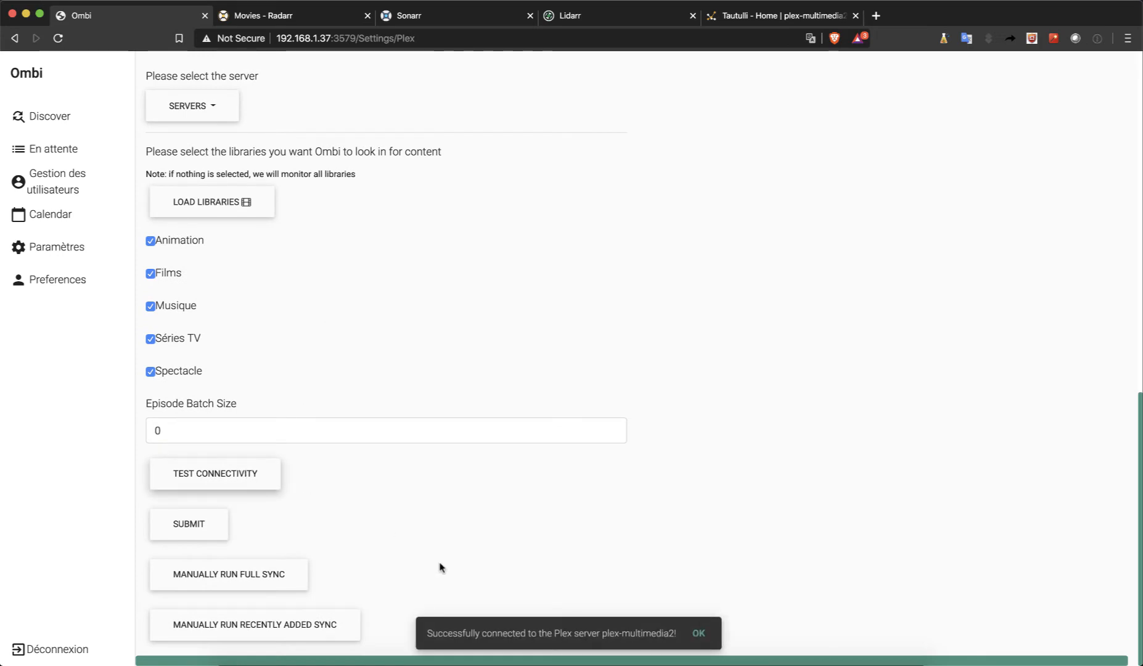
{"action": "left_click", "coordinate": [698, 634]}
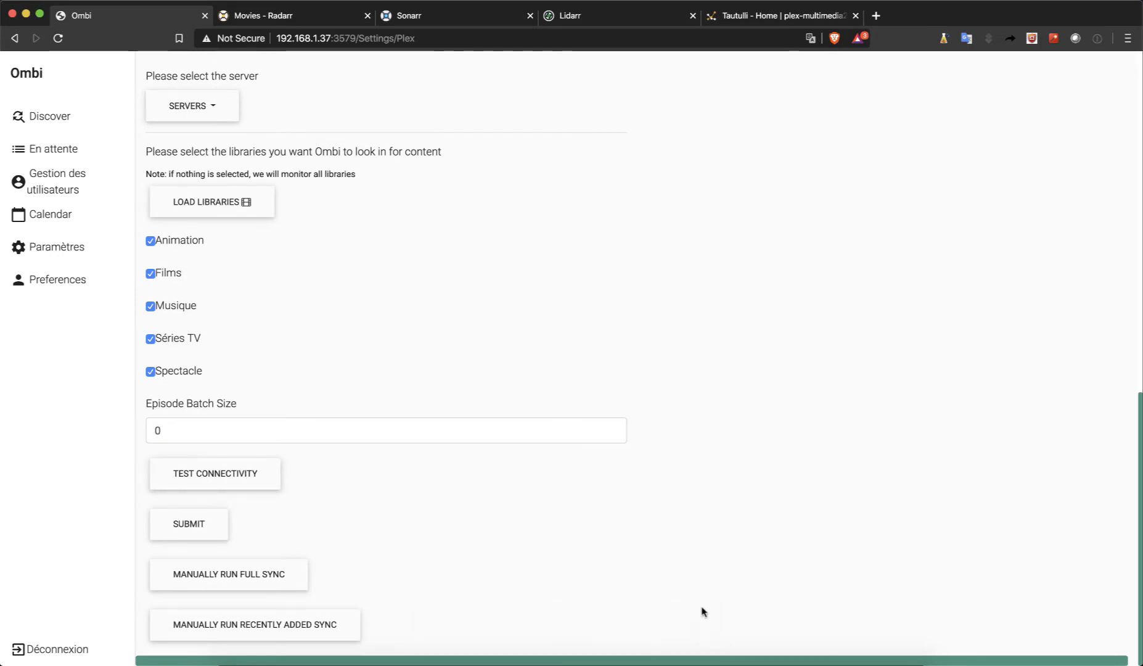
{"action": "left_click", "coordinate": [266, 579]}
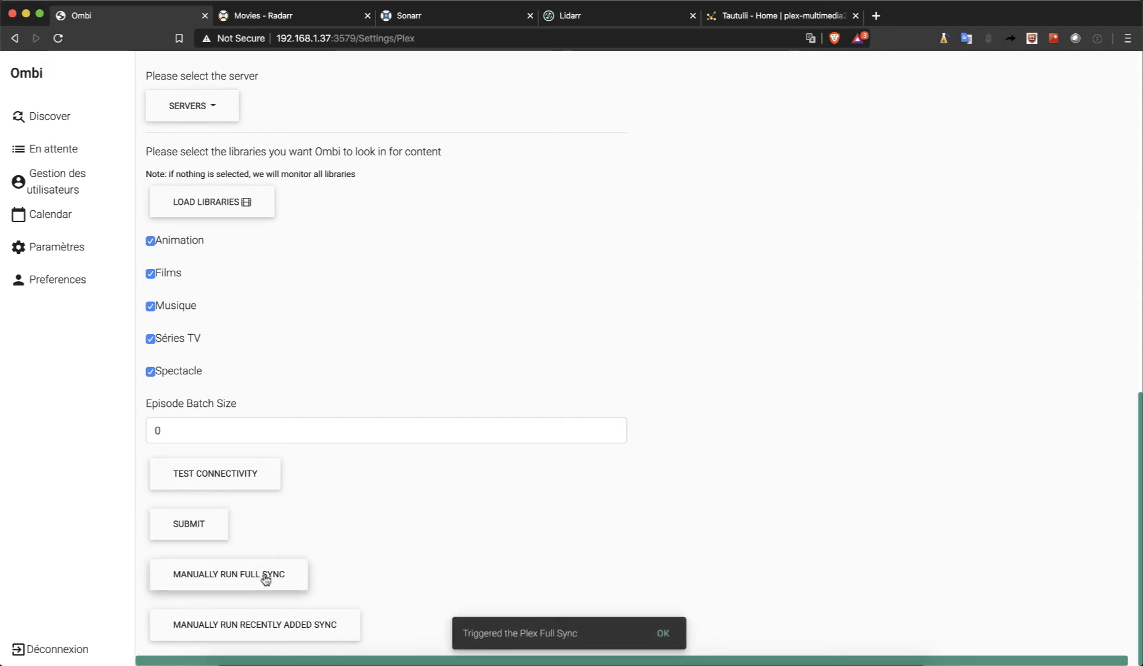
{"action": "left_click", "coordinate": [663, 635]}
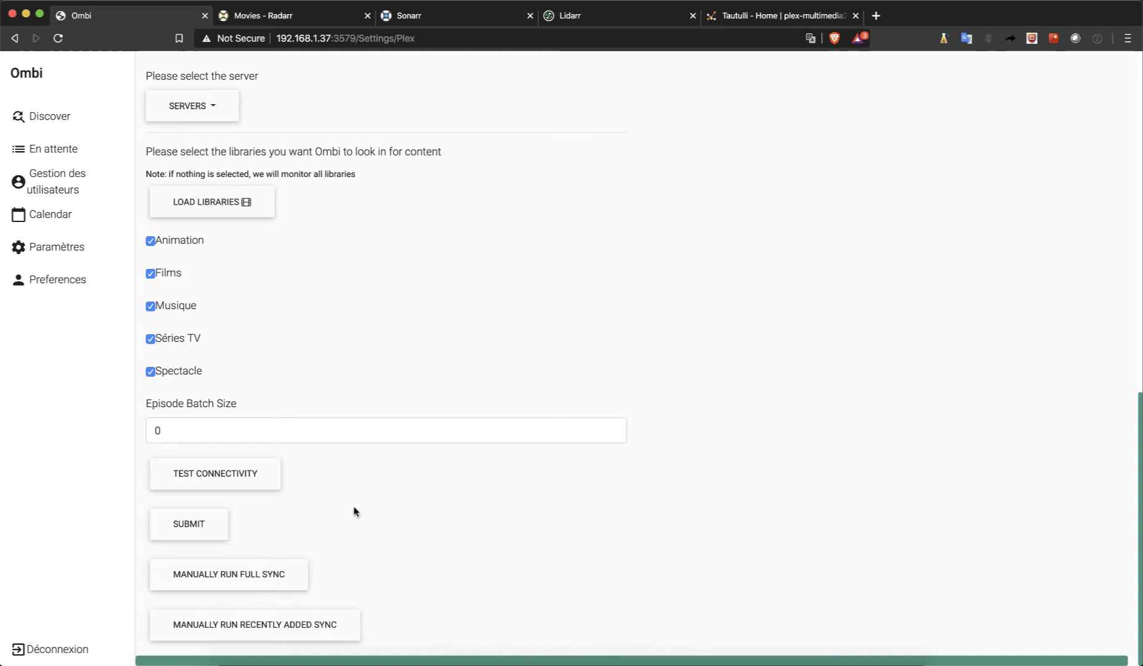
- Submit to save the Plex settings
{"action": "left_click", "coordinate": [204, 523]}
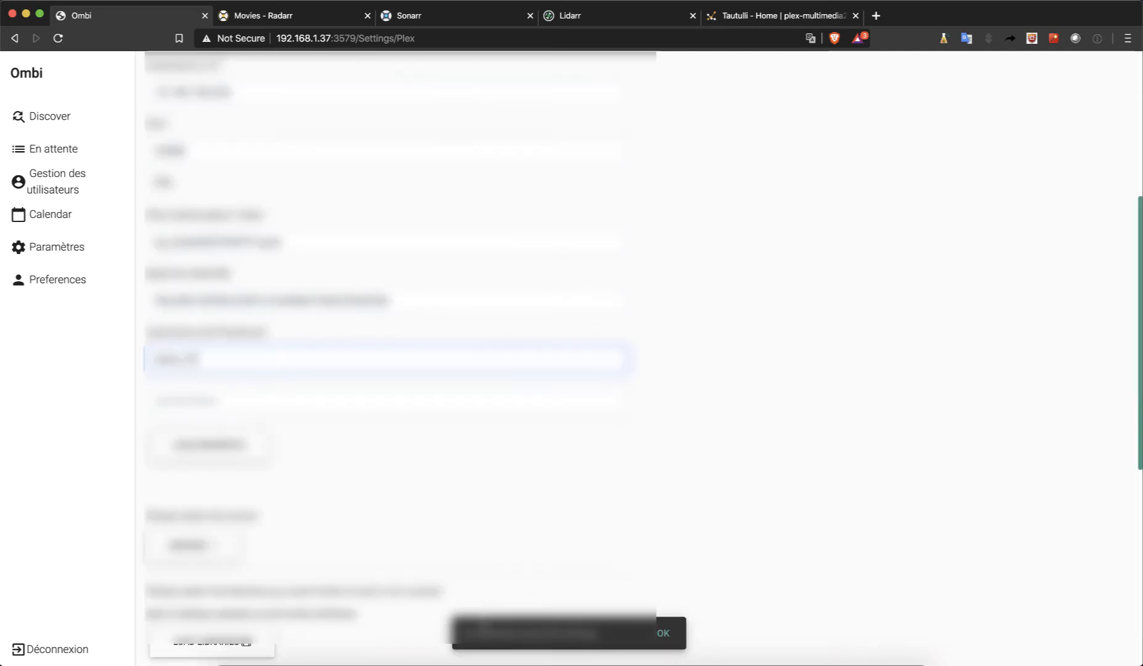
{"action": "left_click", "coordinate": [665, 640]}
{"action": "scroll", "coordinate": [595, 524], "scroll_direction": "down", "scroll_amount": 10}
{"action": "left_click", "coordinate": [196, 524]}
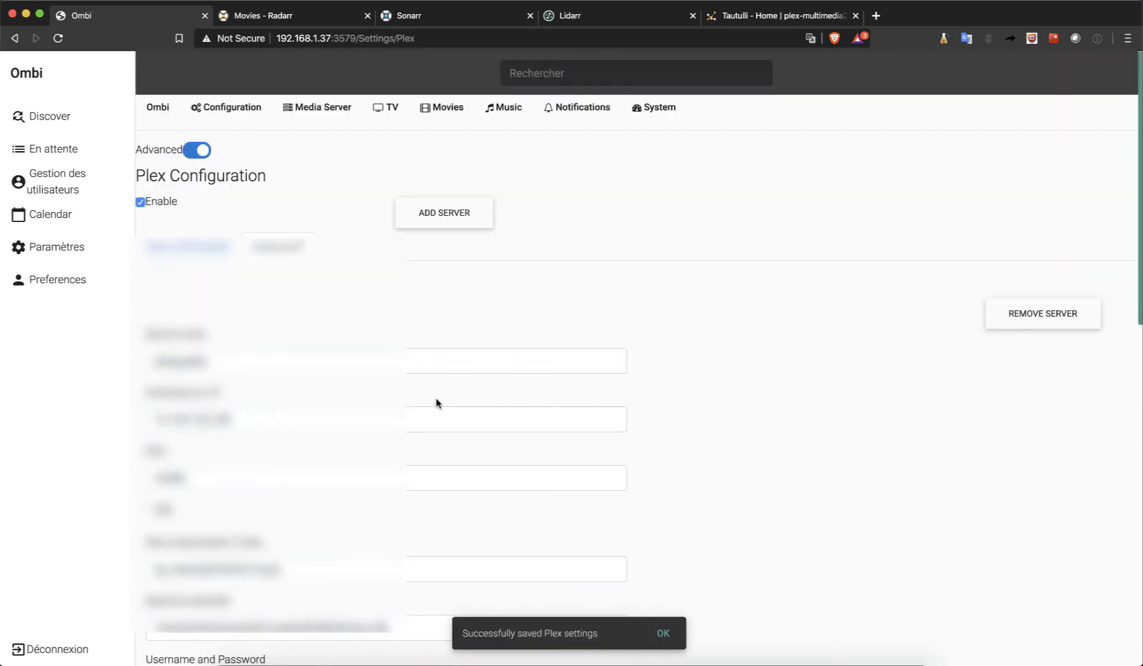
- Open the TV > Sonarr settings, show Advanced options and tick V3
{"action": "left_click", "coordinate": [388, 109]}
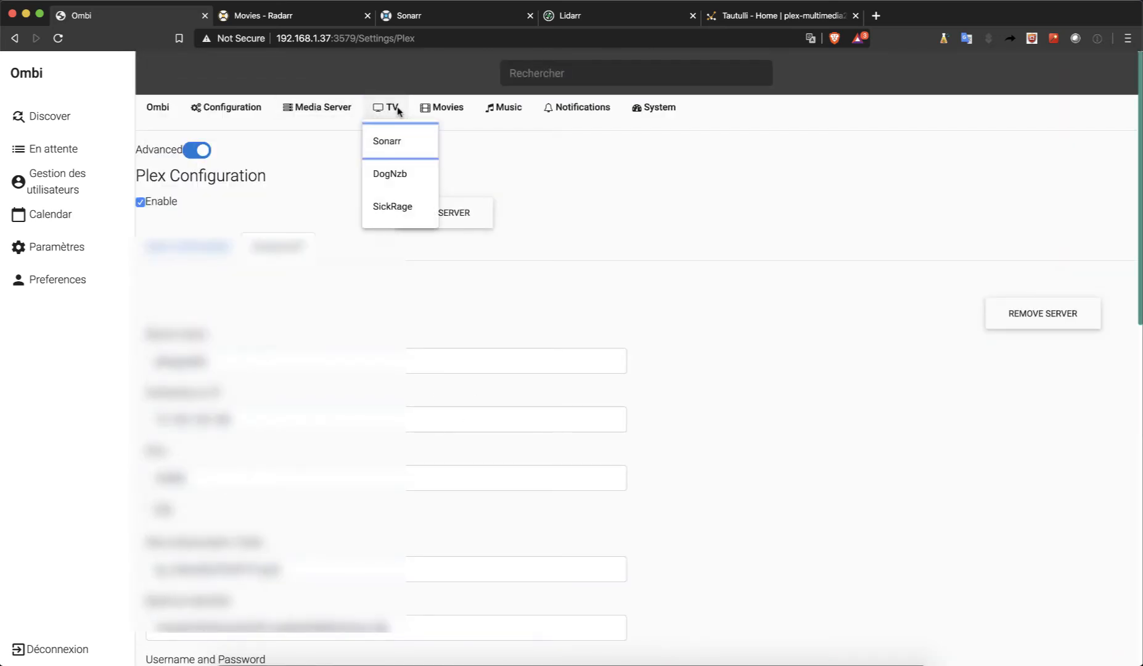
{"action": "left_click", "coordinate": [412, 143]}
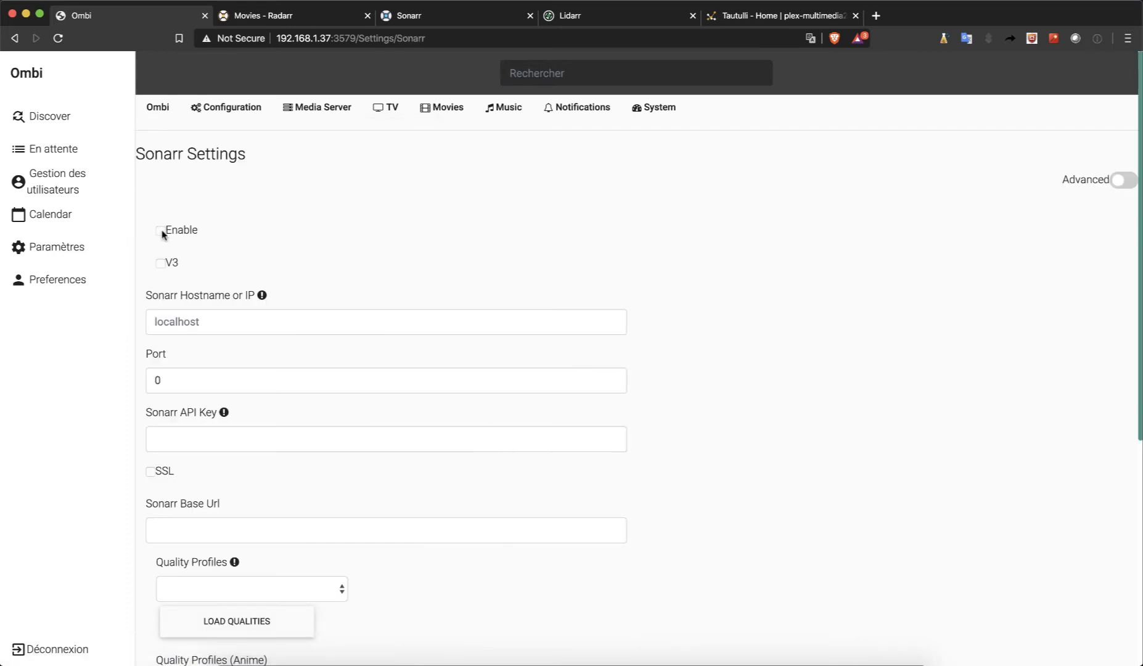
{"action": "left_click", "coordinate": [1119, 180]}
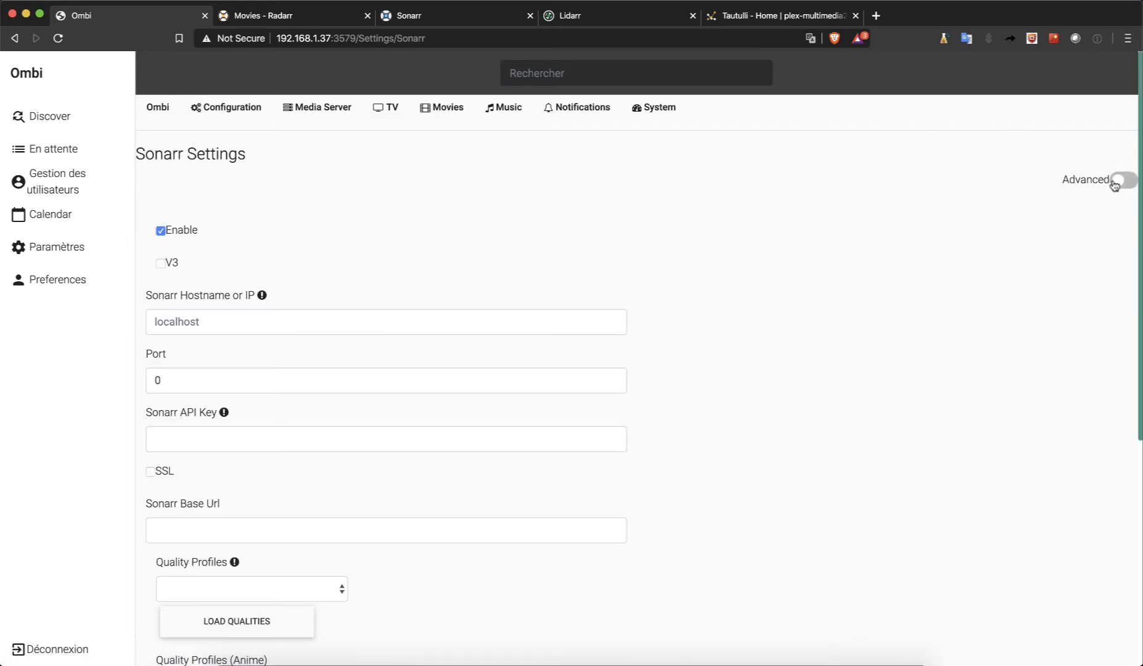
{"action": "left_click", "coordinate": [170, 264]}
{"action": "scroll", "coordinate": [640, 251], "scroll_direction": "down", "scroll_amount": 1}
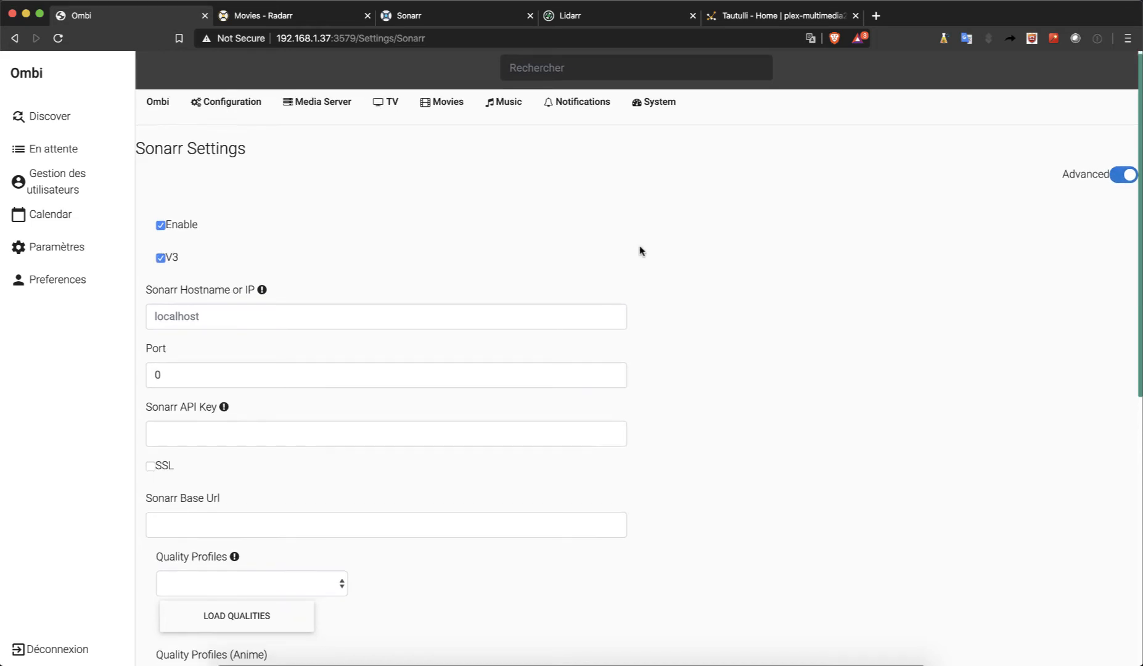
- Enter hostname 192.168.1.37 and port 8989 for Sonarr
{"action": "left_click", "coordinate": [264, 304]}
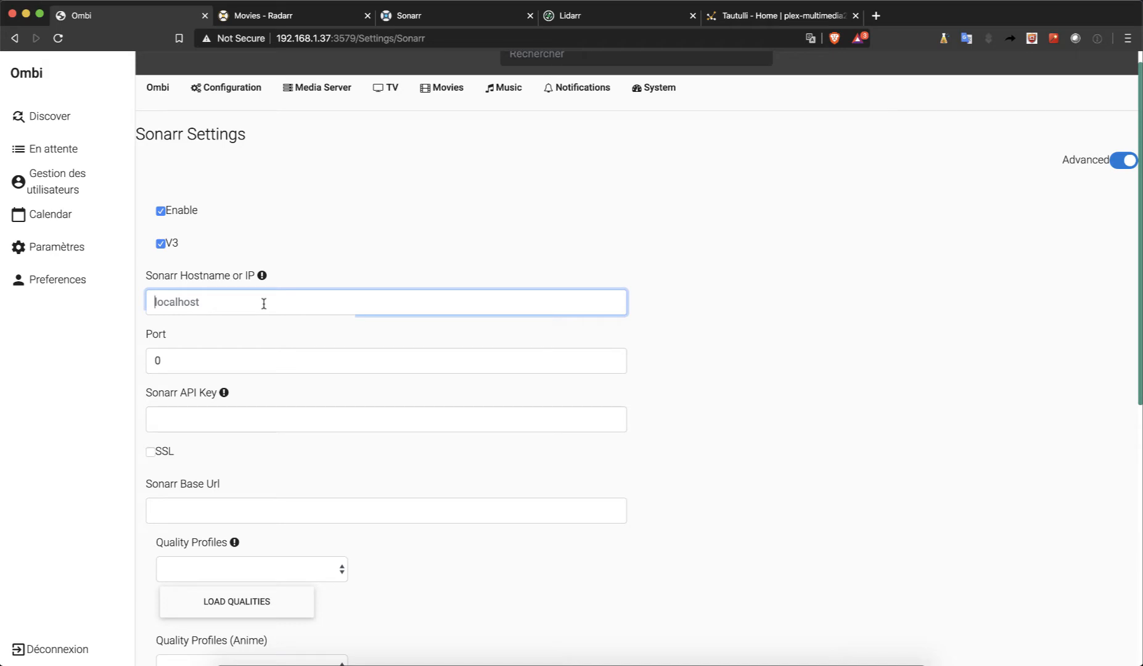
{"action": "type", "text": "192"}
{"action": "key", "text": "BackSpace"}
{"action": "key", "text": "BackSpace"}
{"action": "key", "text": "BackSpace"}
{"action": "key", "text": "BackSpace"}
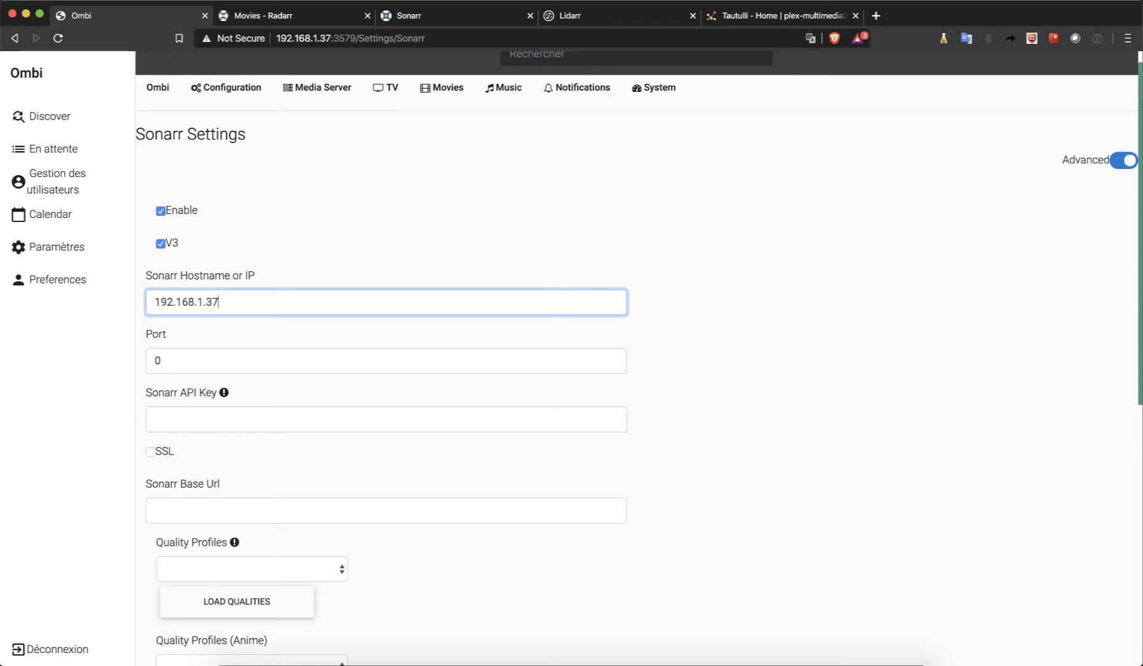
{"action": "key", "text": "Tab"}
{"action": "type", "text": "89"}
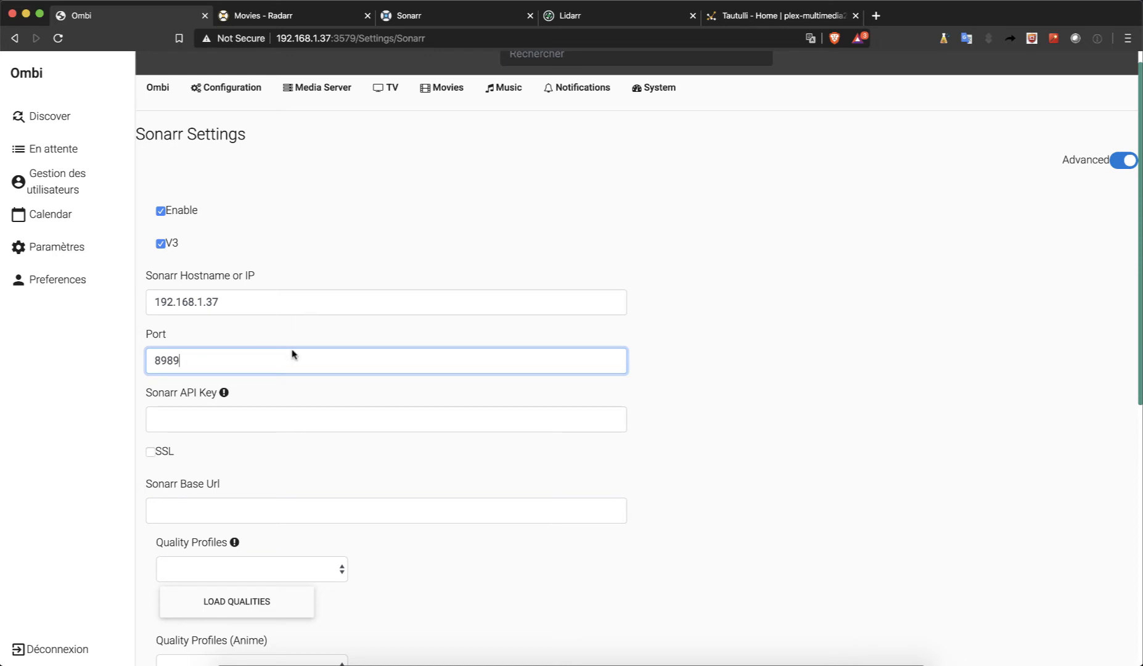
{"action": "left_click", "coordinate": [264, 423]}
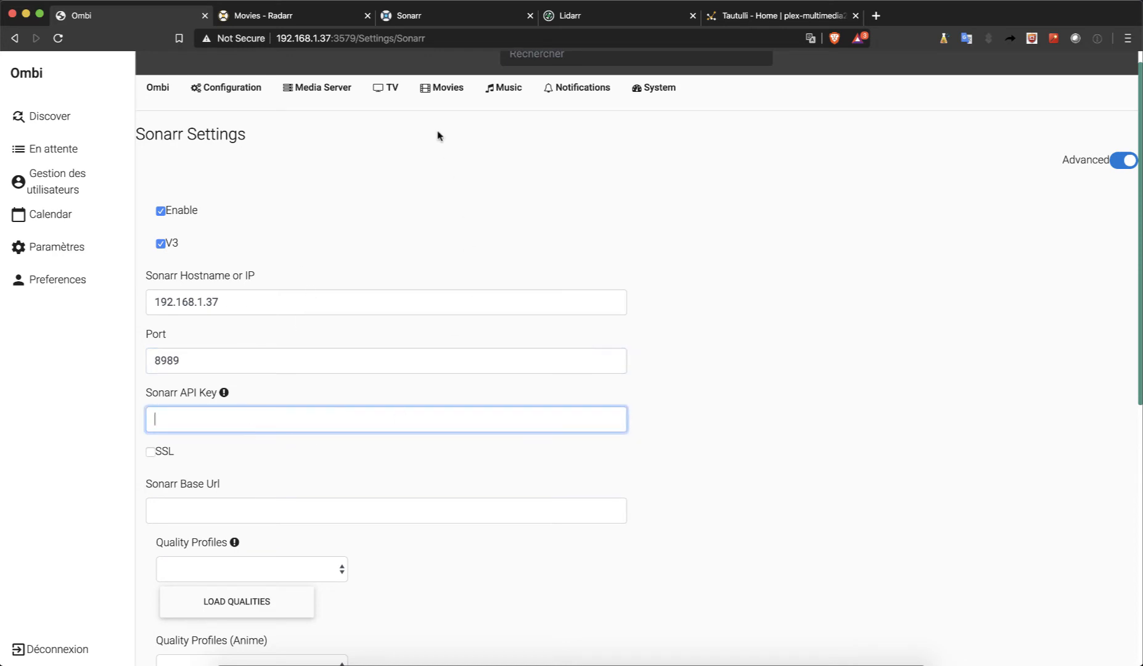
{"action": "left_click", "coordinate": [431, 17]}
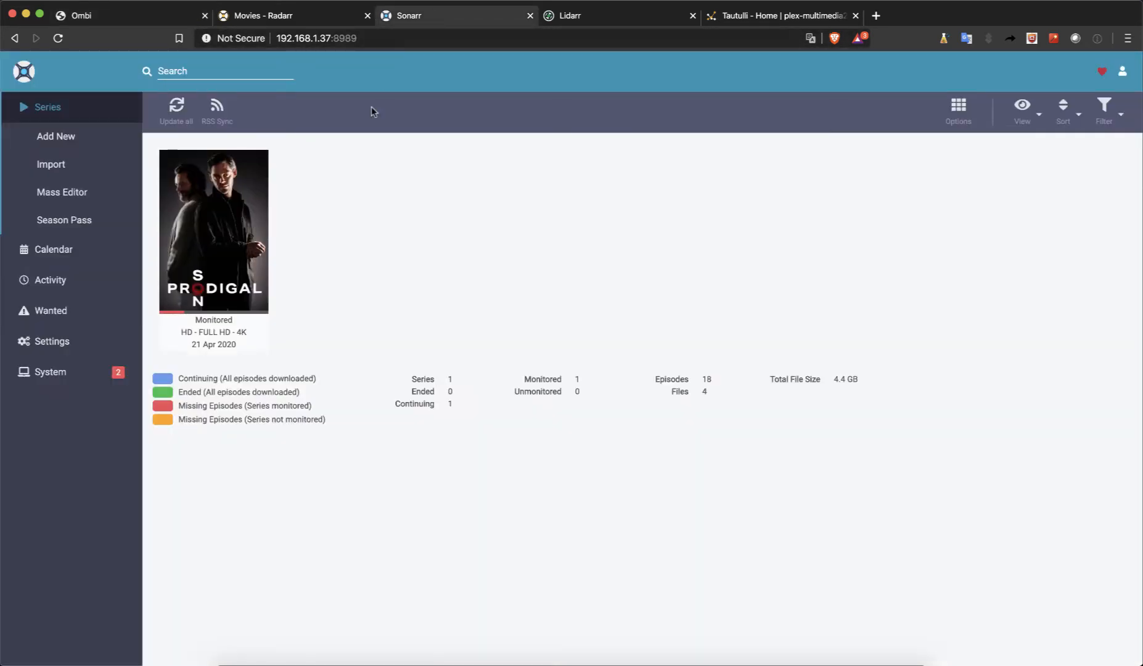
- Copy the API key from Sonarr's Settings > General page
{"action": "left_click", "coordinate": [62, 372]}
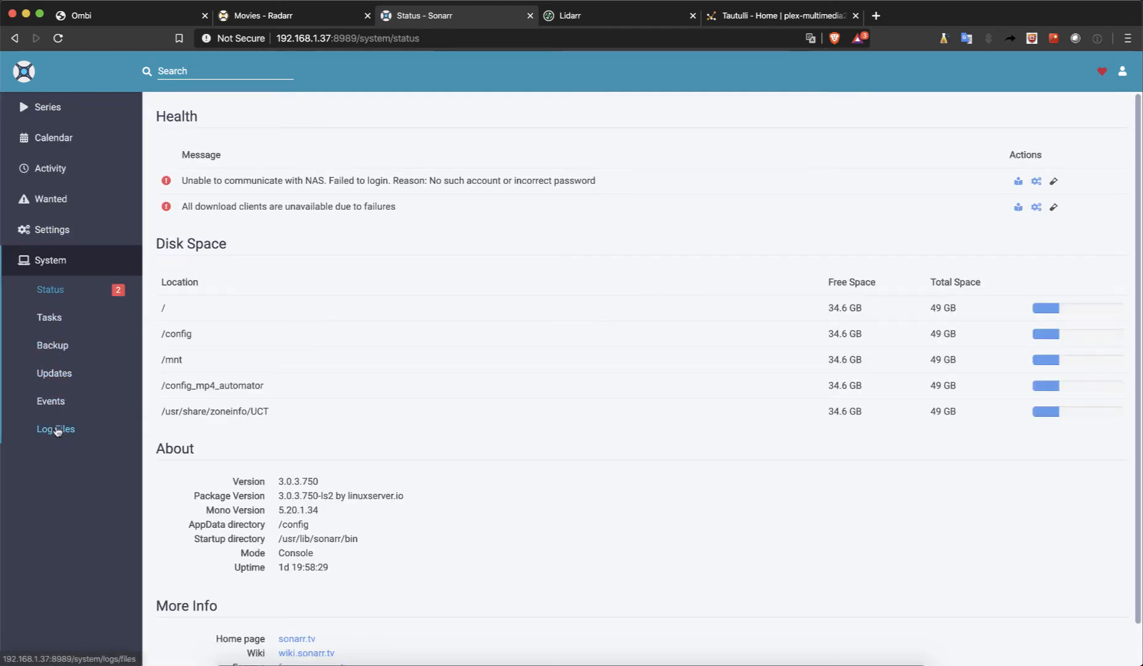
{"action": "left_click", "coordinate": [54, 227]}
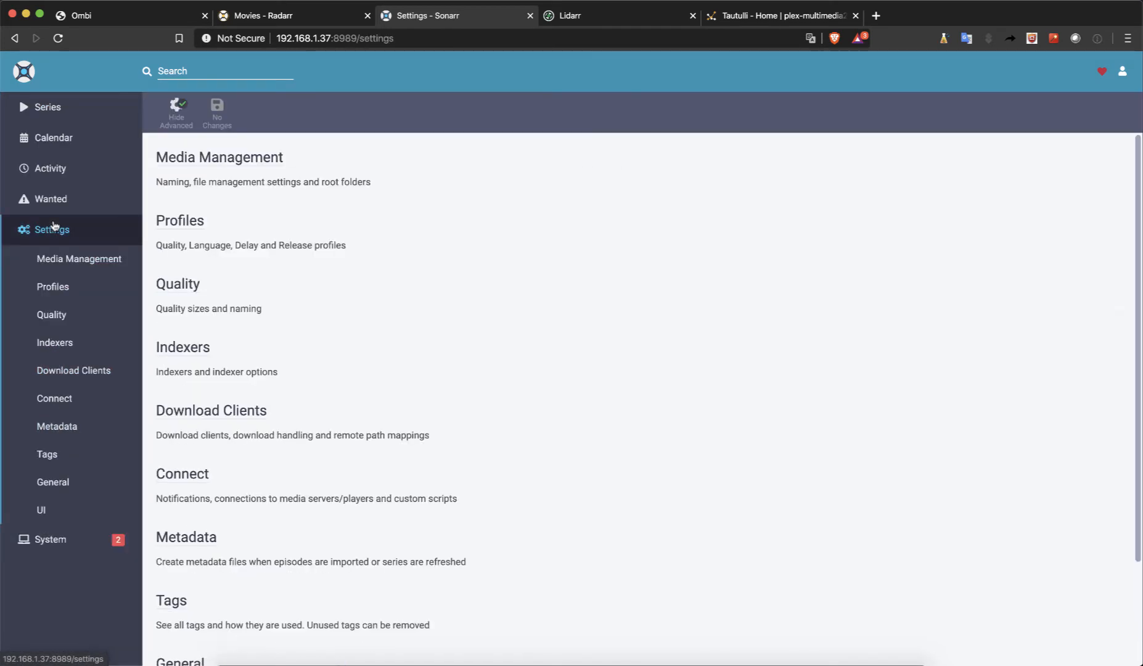
{"action": "left_click", "coordinate": [57, 481]}
{"action": "scroll", "coordinate": [278, 349], "scroll_direction": "down", "scroll_amount": 10}
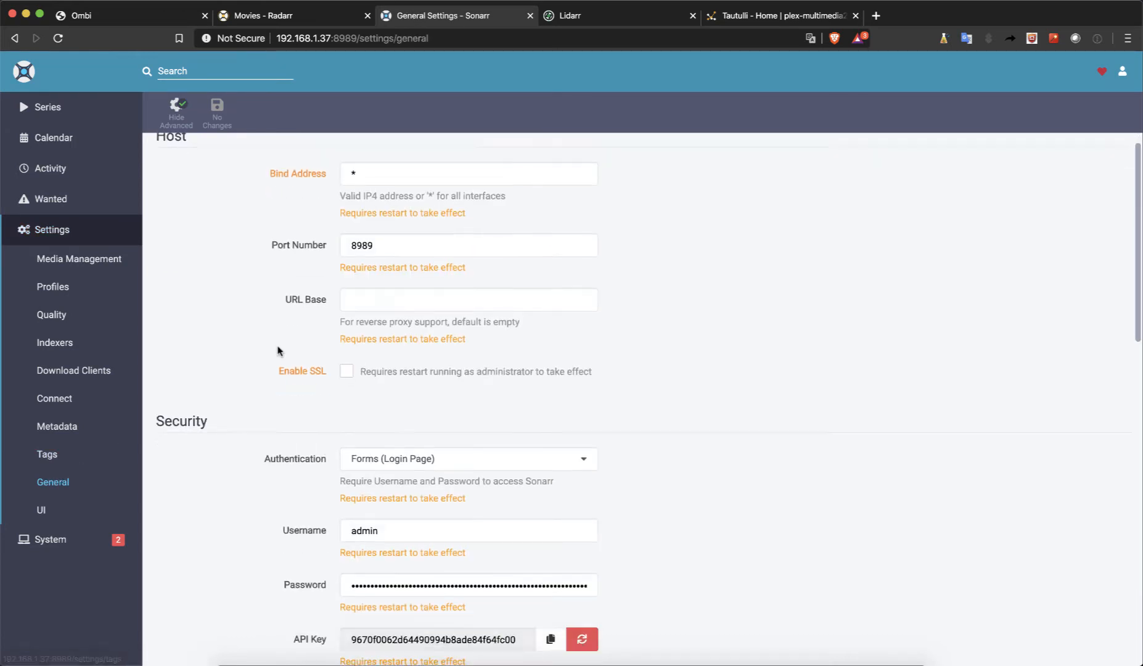
{"action": "scroll", "coordinate": [279, 349], "scroll_direction": "up", "scroll_amount": 3}
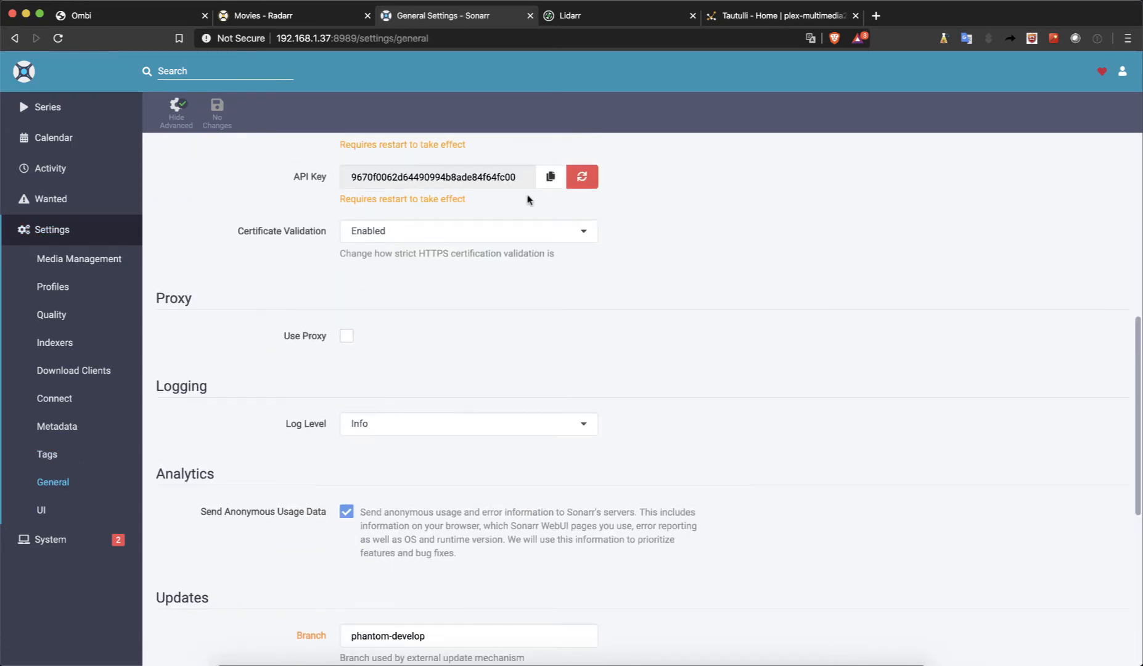
{"action": "left_click", "coordinate": [548, 180]}
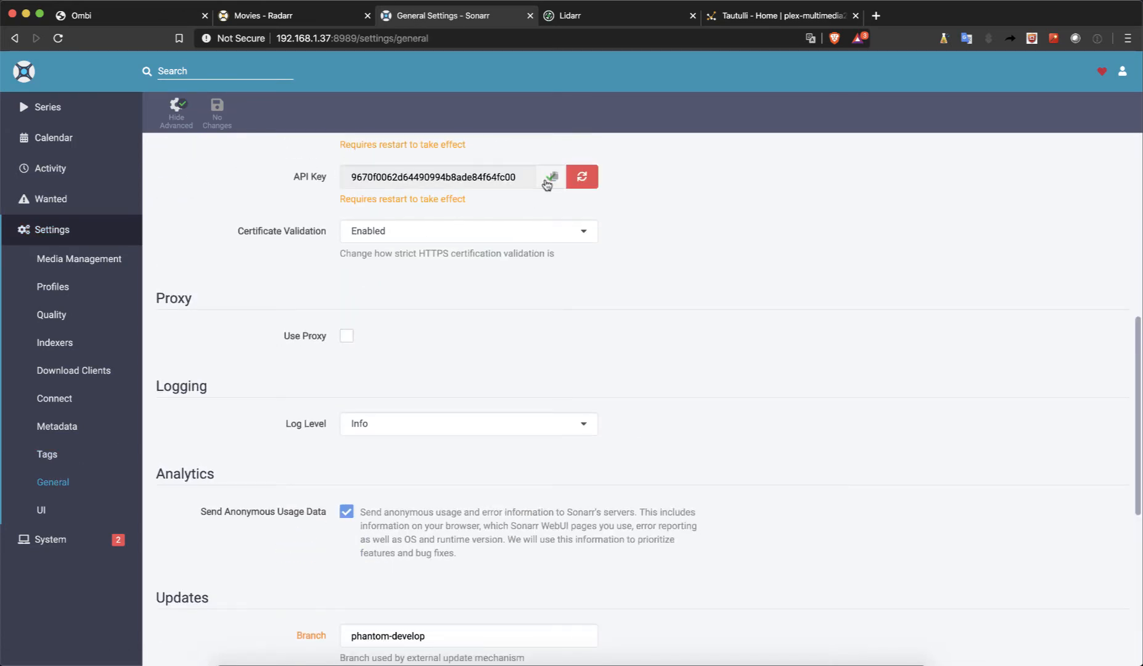
{"action": "left_click", "coordinate": [125, 15]}
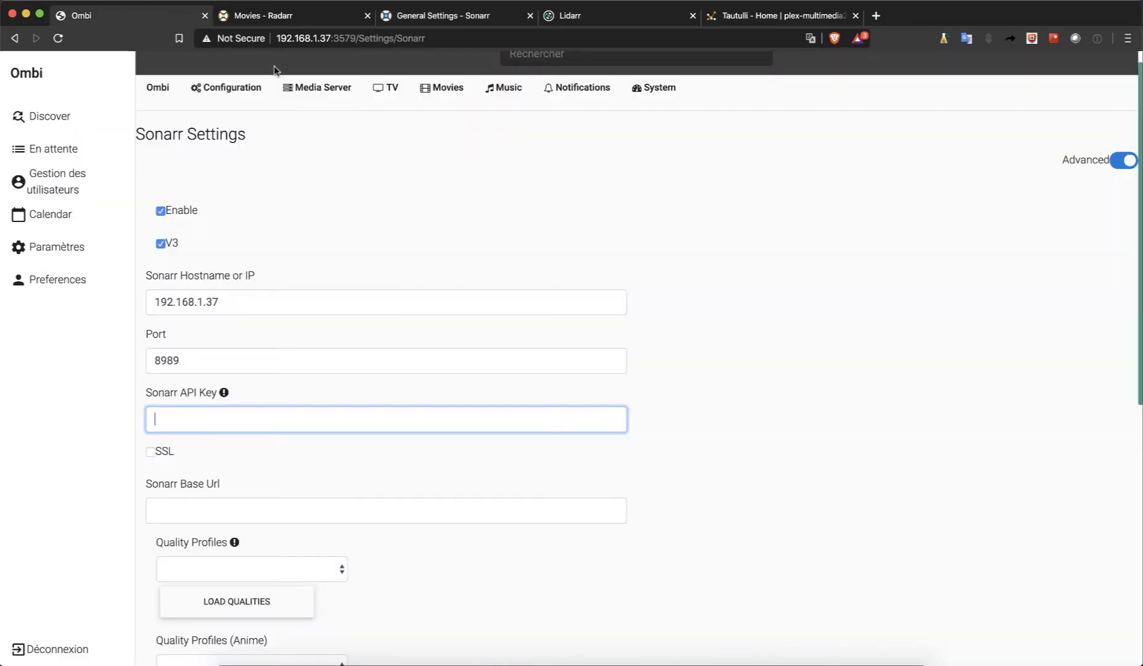
- Paste the copied Sonarr API key into Ombi's API Key field
{"action": "right_click", "coordinate": [217, 421]}
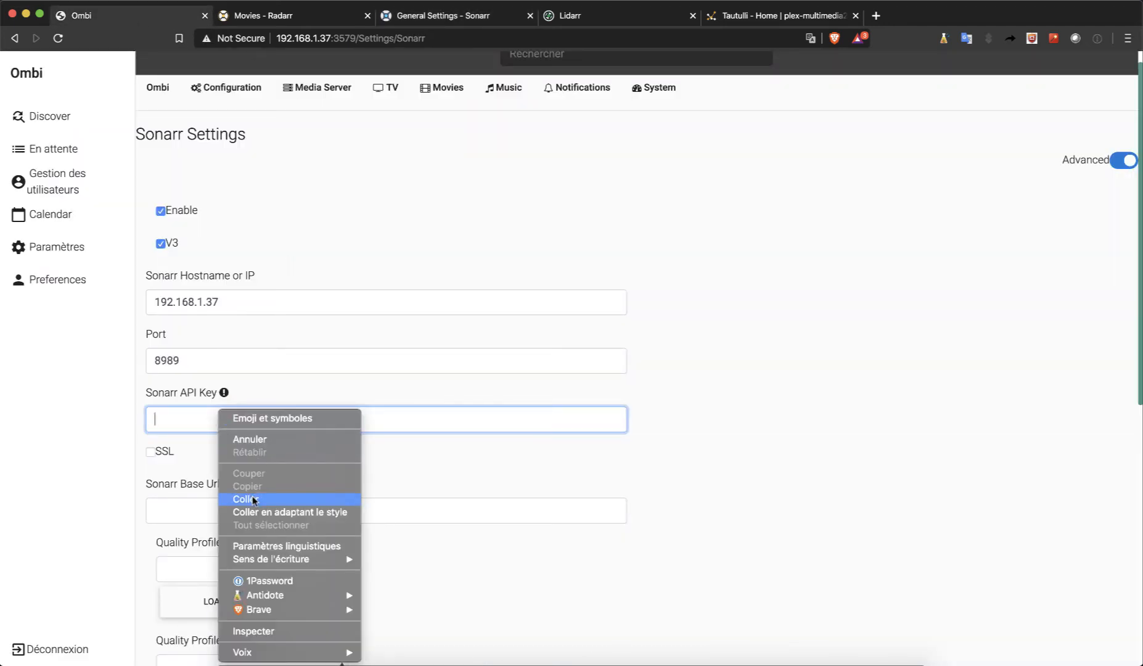
{"action": "left_click", "coordinate": [252, 496]}
{"action": "left_click", "coordinate": [267, 473]}
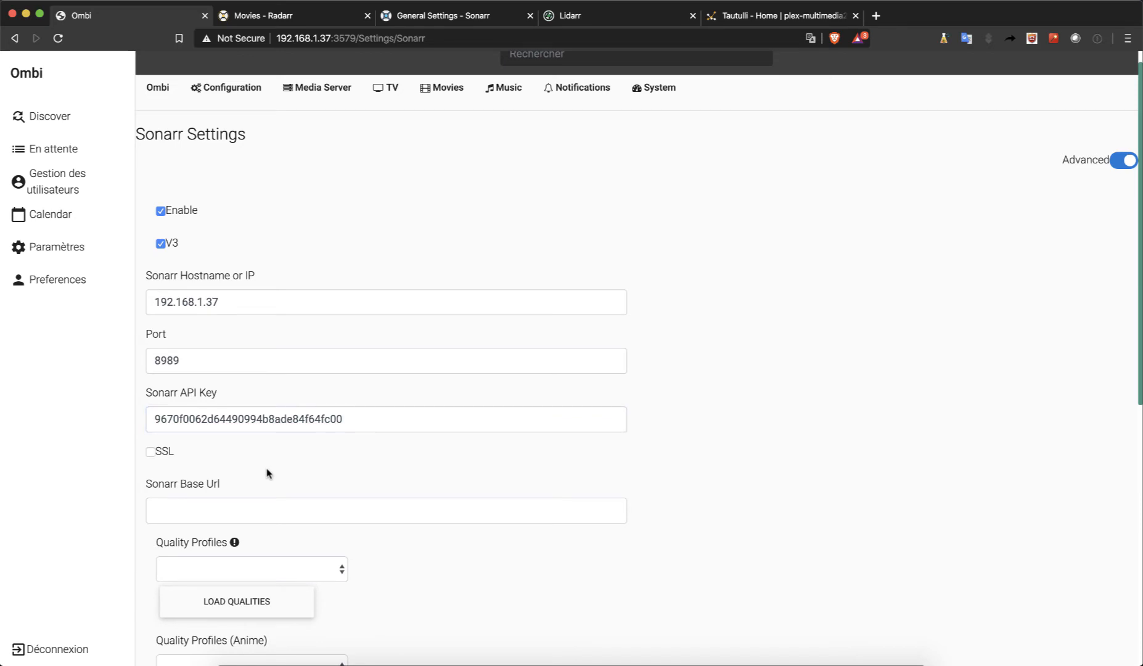
{"action": "scroll", "coordinate": [267, 473], "scroll_direction": "down", "scroll_amount": 3}
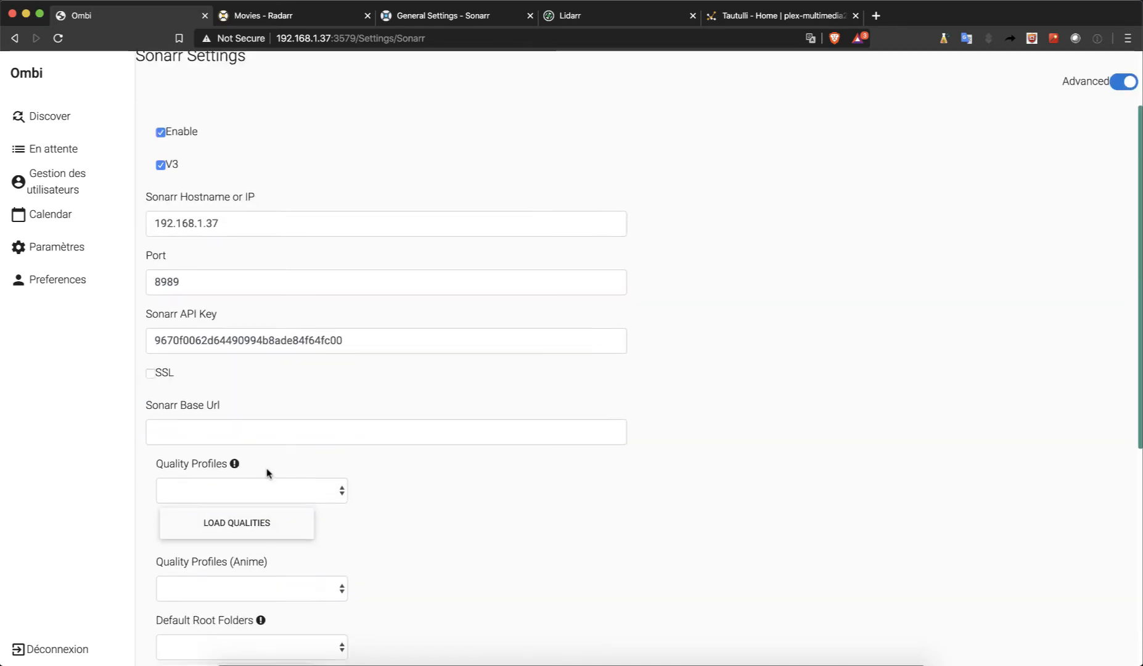
- Load quality profiles and set HD - FULL HD - 4K for both standard and anime
{"action": "left_click", "coordinate": [266, 510]}
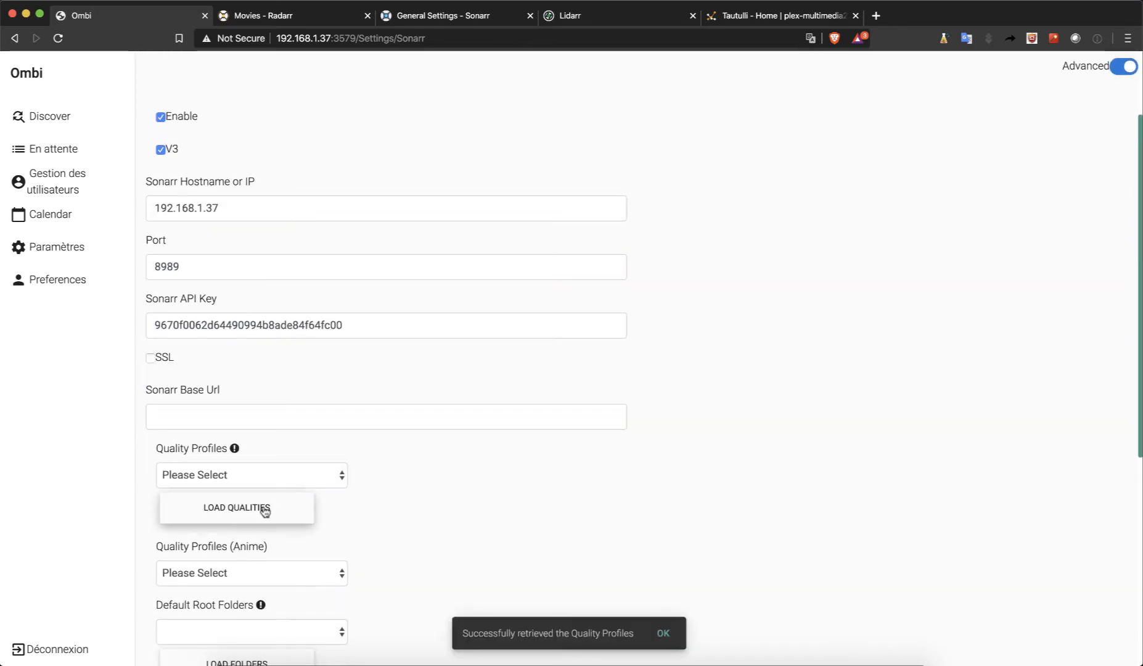
{"action": "left_click", "coordinate": [310, 475]}
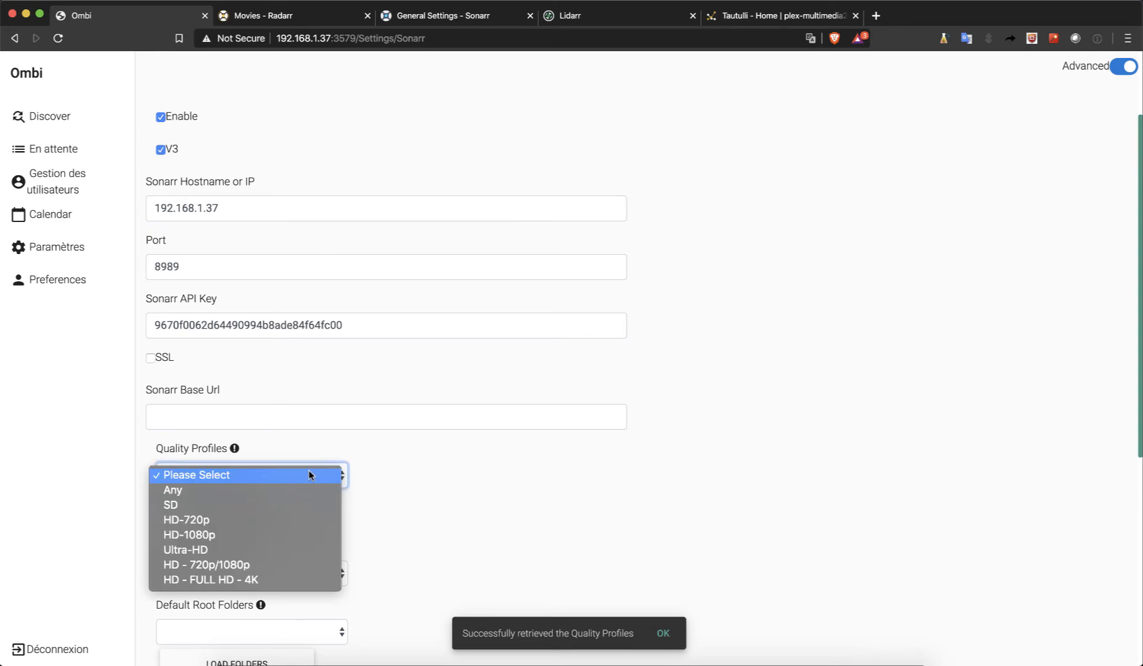
{"action": "left_click", "coordinate": [271, 580]}
{"action": "scroll", "coordinate": [421, 510], "scroll_direction": "down", "scroll_amount": 3}
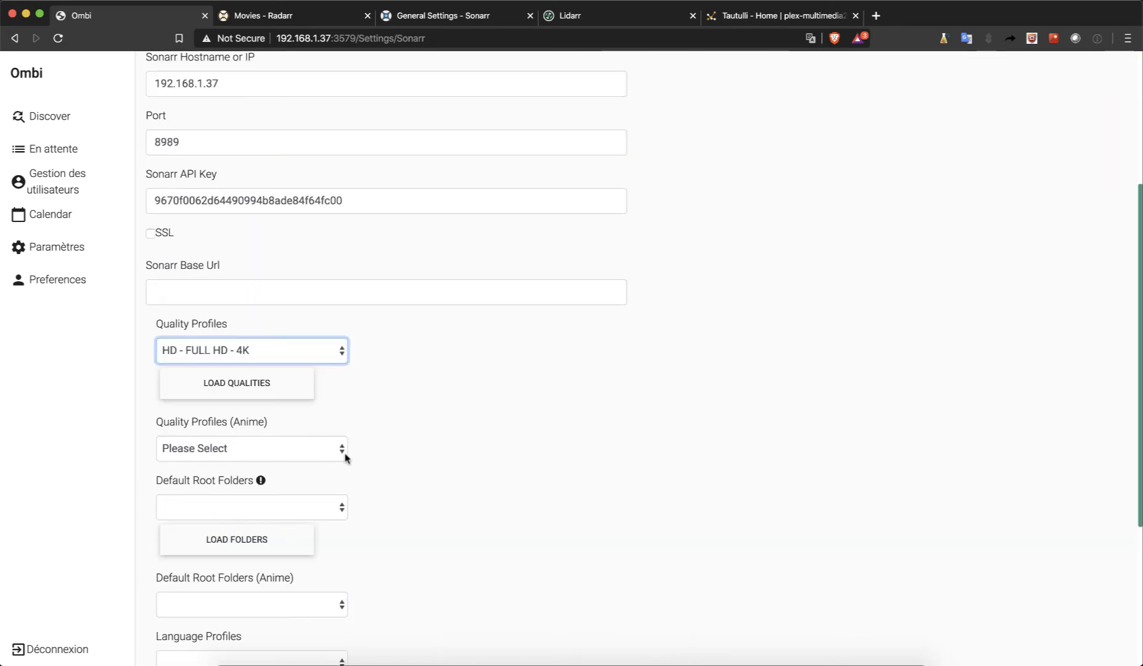
{"action": "left_click", "coordinate": [344, 455]}
{"action": "left_click", "coordinate": [300, 548]}
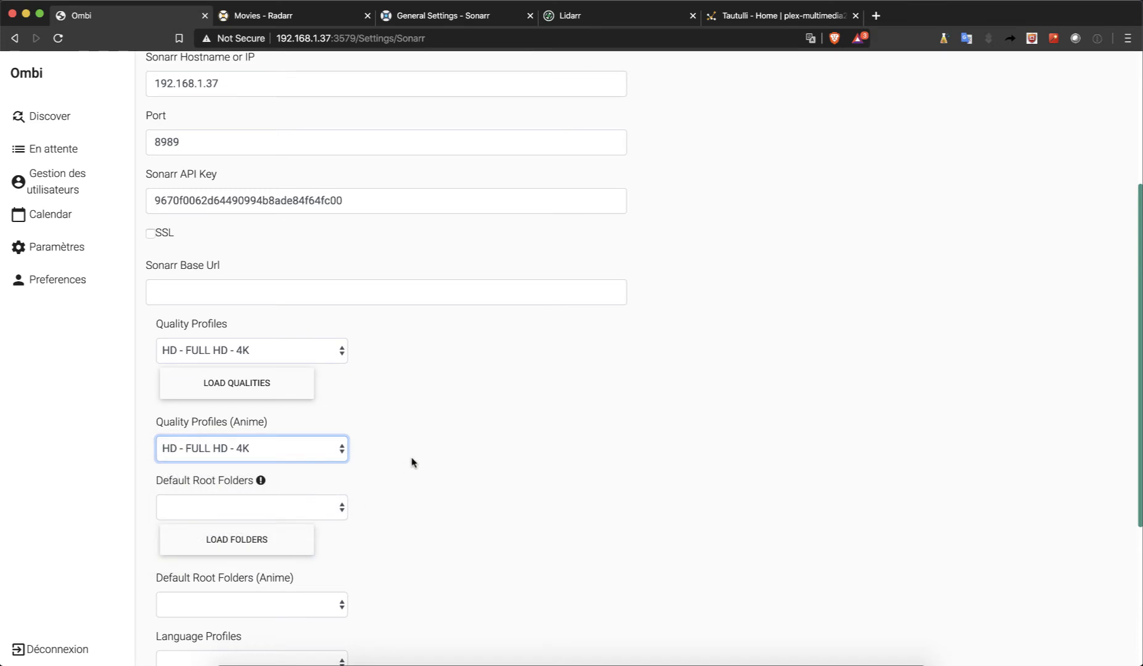
- Load root folders and set /mnt/seed/serie/ as the default root folder
{"action": "left_click", "coordinate": [329, 506]}
{"action": "left_click", "coordinate": [327, 505]}
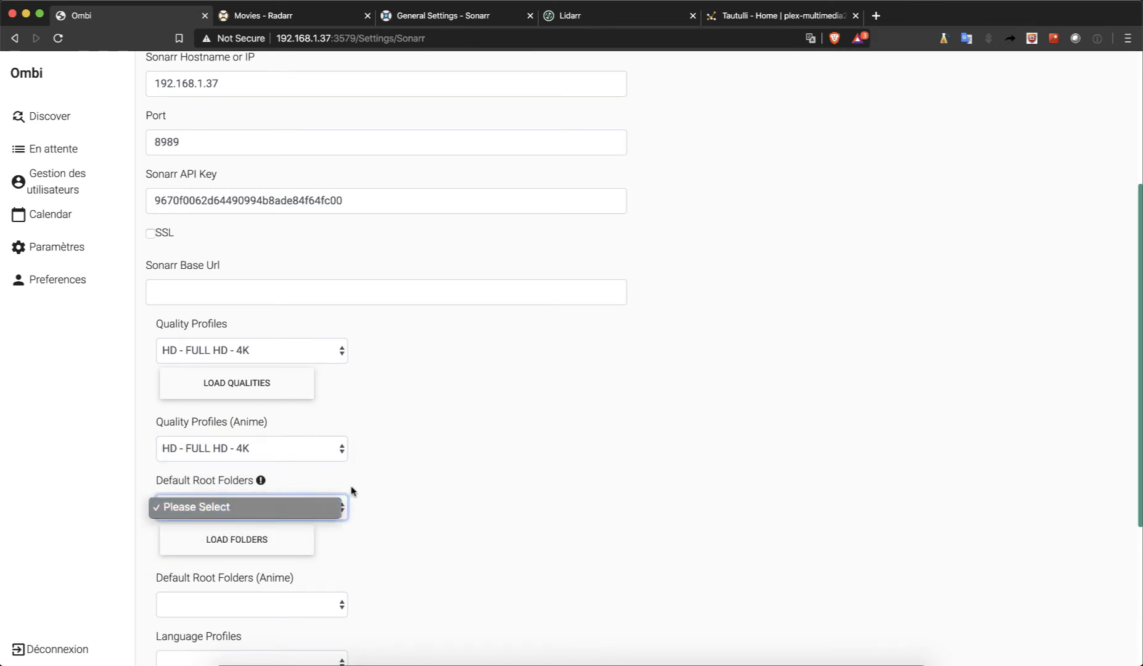
{"action": "left_click", "coordinate": [255, 543]}
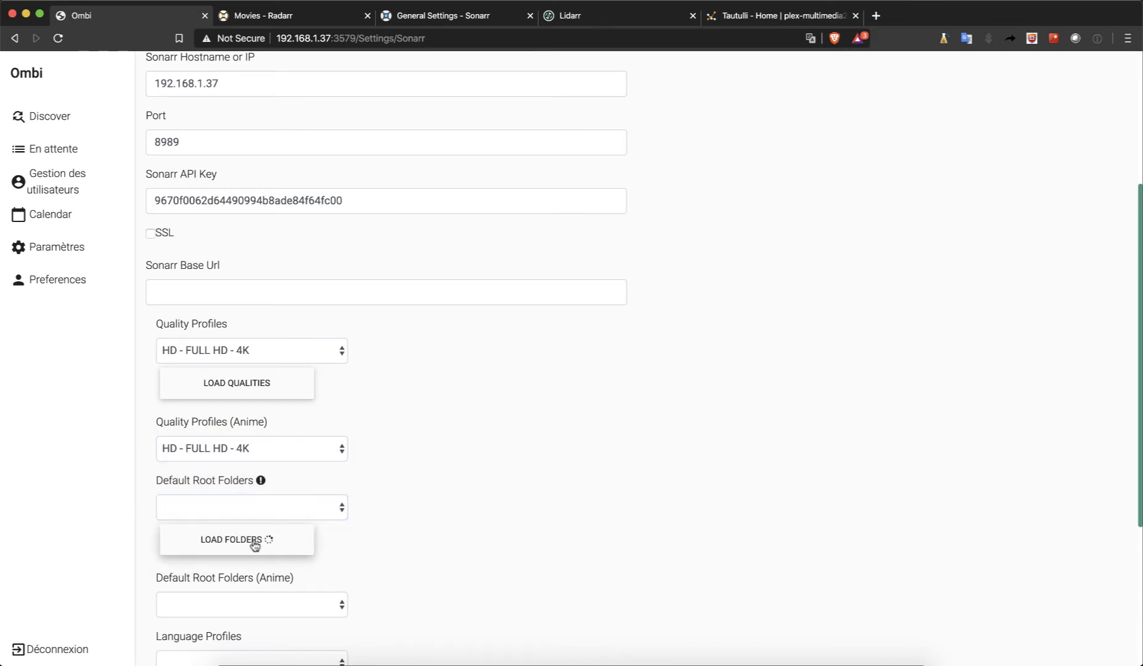
{"action": "left_click", "coordinate": [305, 508]}
{"action": "left_click", "coordinate": [279, 523]}
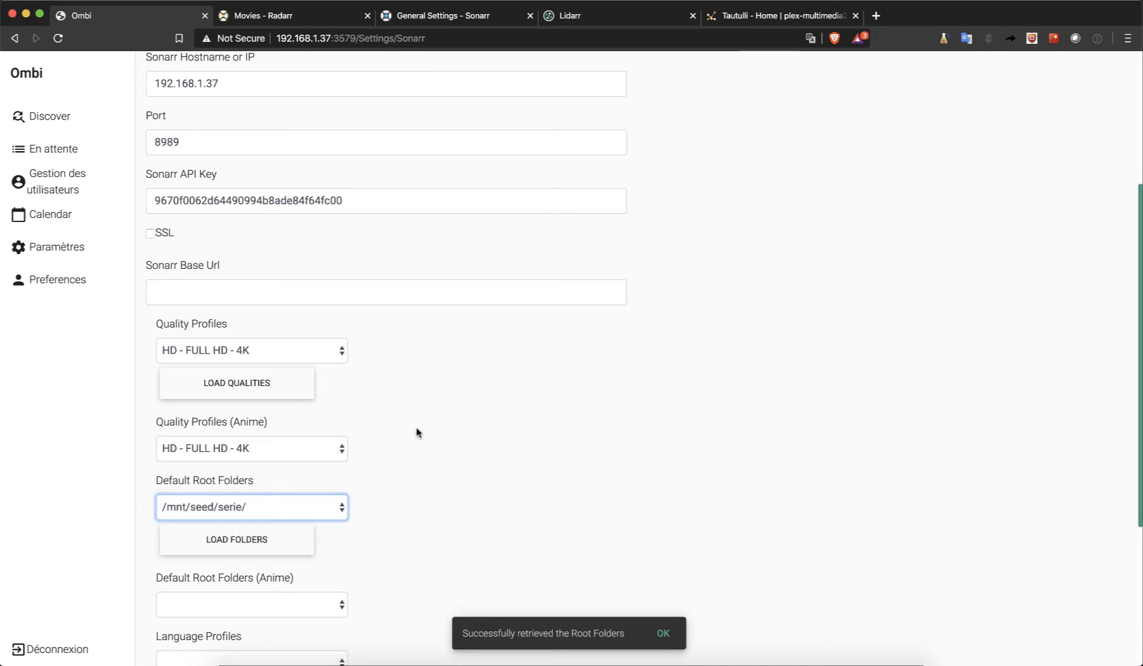
{"action": "scroll", "coordinate": [416, 431], "scroll_direction": "down", "scroll_amount": 5}
{"action": "left_click", "coordinate": [323, 431]}
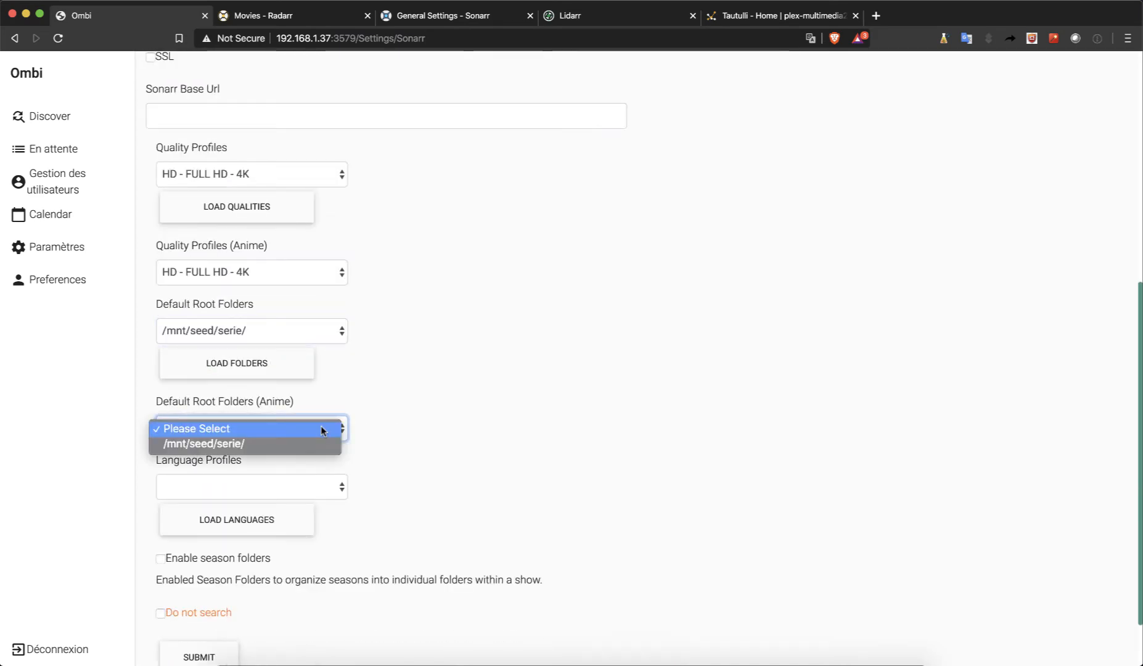
{"action": "left_click", "coordinate": [363, 394]}
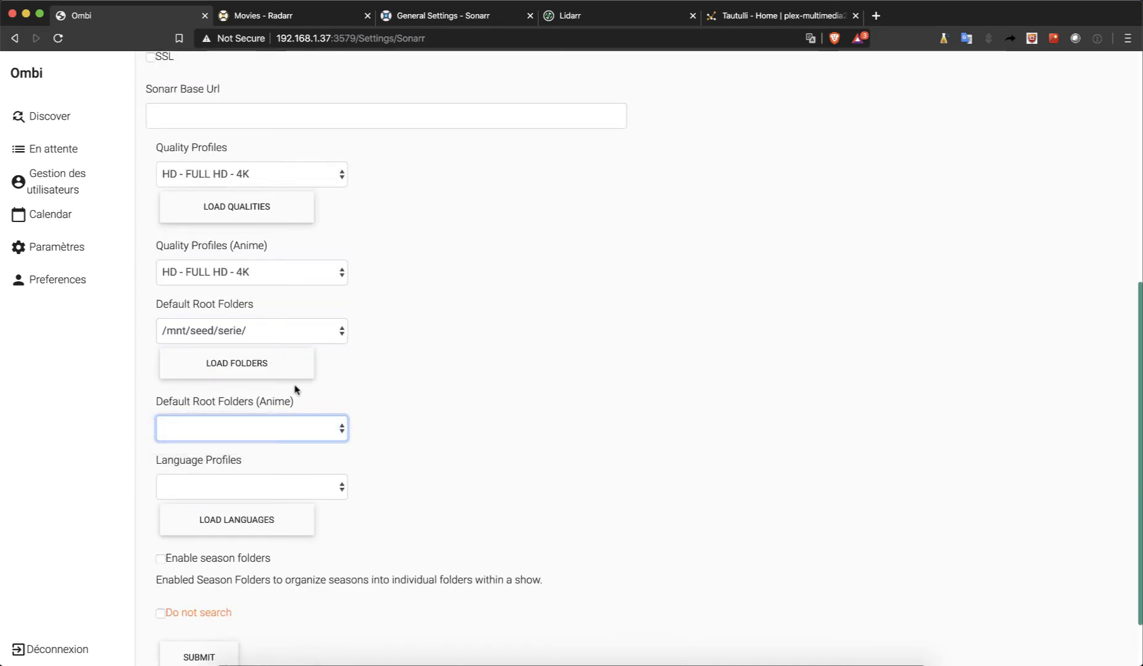
- Load language profiles and set the Sonarr language profile to French
{"action": "left_click", "coordinate": [343, 491]}
{"action": "left_click", "coordinate": [280, 528]}
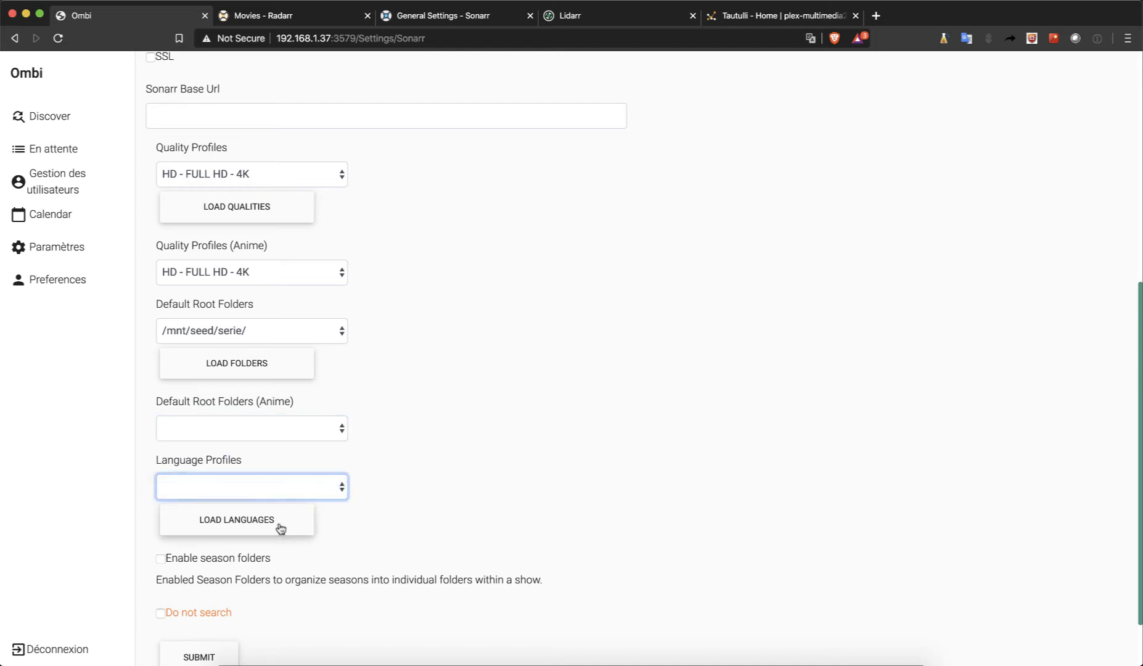
{"action": "left_click", "coordinate": [280, 529]}
{"action": "left_click", "coordinate": [328, 493]}
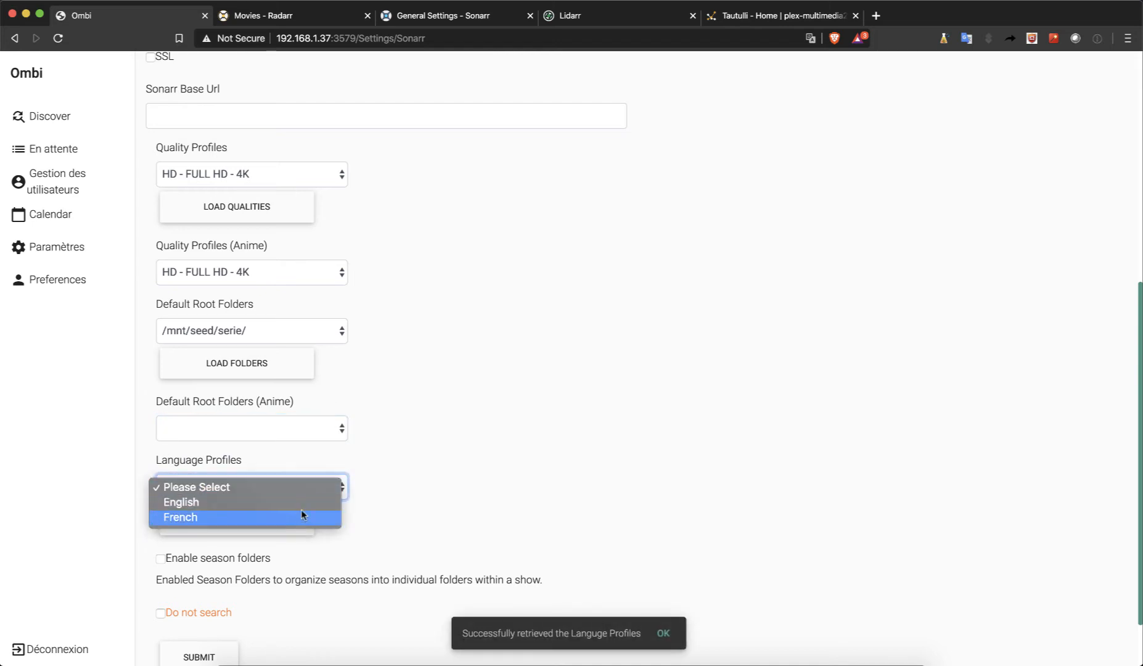
{"action": "left_click", "coordinate": [291, 515]}
{"action": "scroll", "coordinate": [431, 405], "scroll_direction": "down", "scroll_amount": 2}
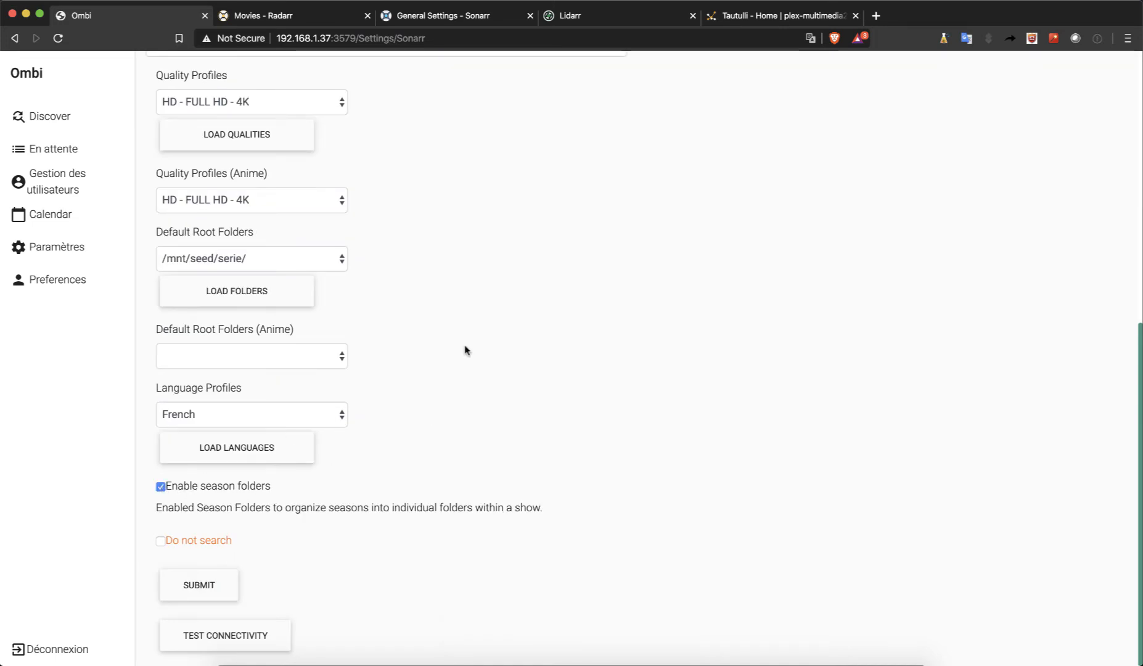
- Test the Sonarr connection and submit to save the settings
{"action": "left_click", "coordinate": [243, 642]}
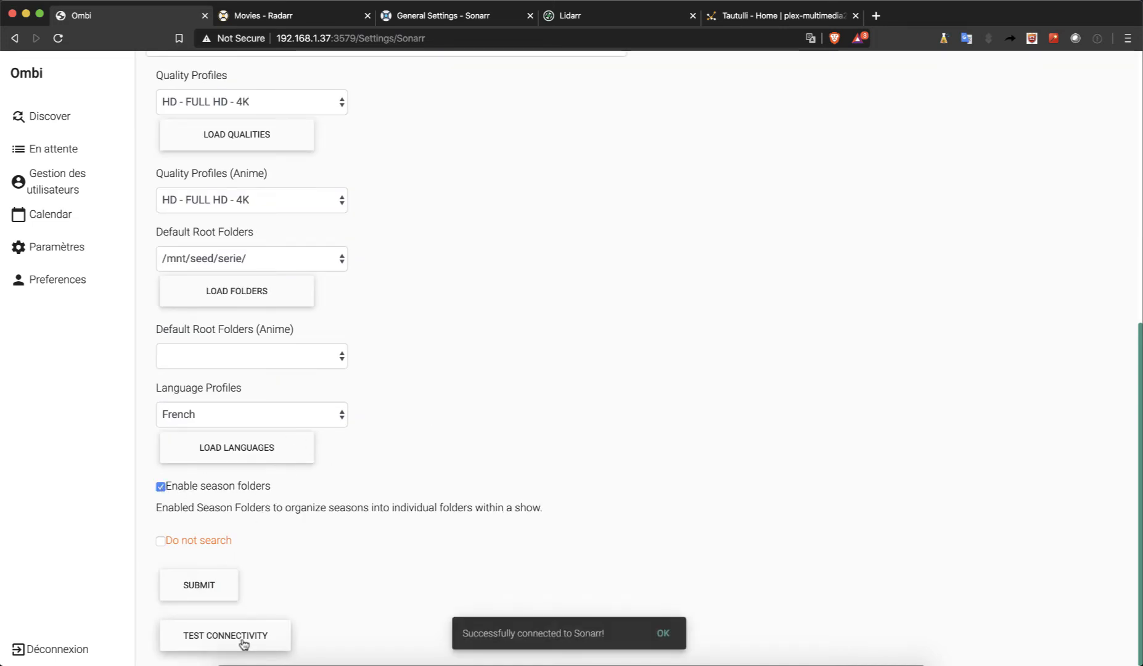
{"action": "left_click", "coordinate": [222, 591]}
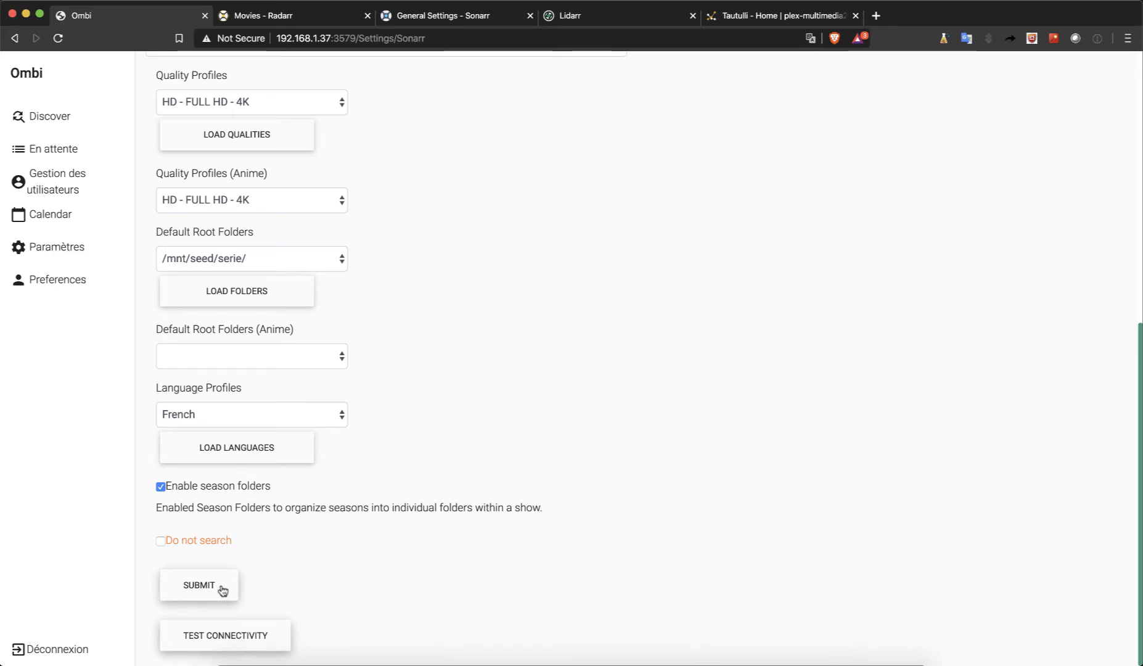
{"action": "scroll", "coordinate": [470, 451], "scroll_direction": "up", "scroll_amount": 10}
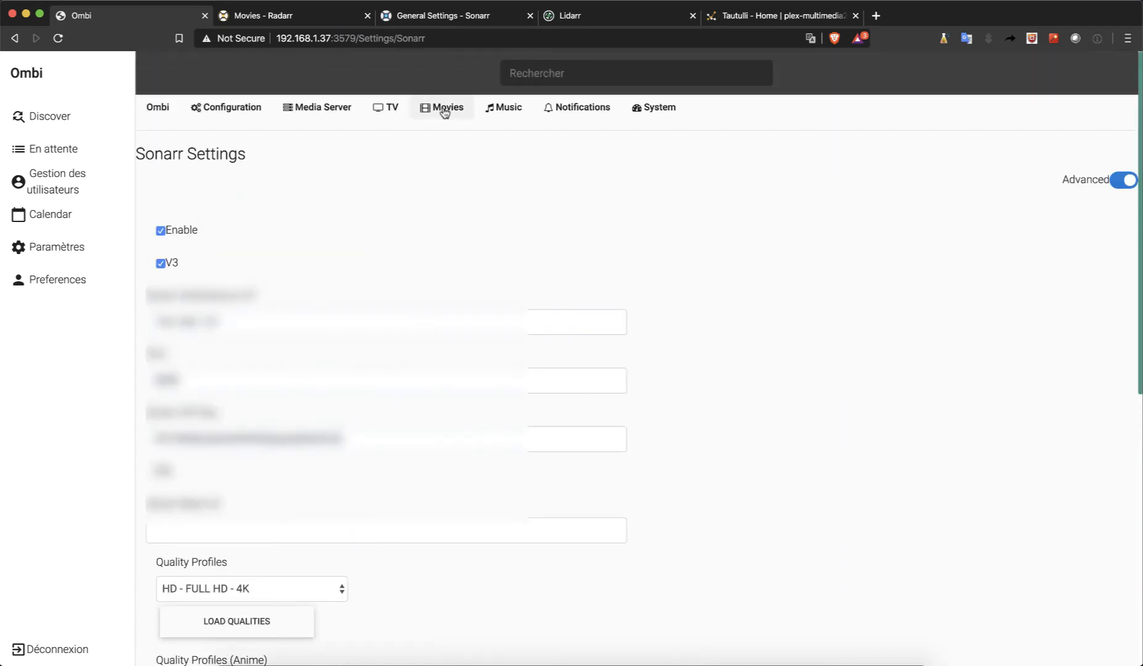
- Enable Ombi's Radarr connection with advanced options, host 192.168.1.37 and port 7878, then go to Radarr
{"action": "left_click", "coordinate": [446, 111]}
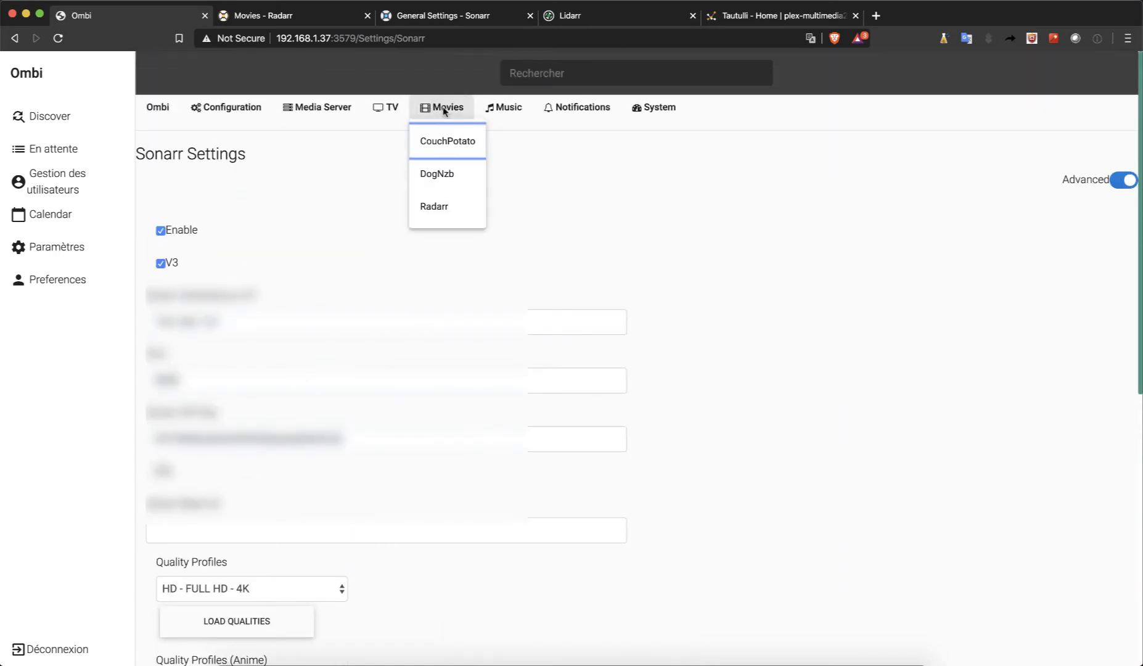
{"action": "left_click", "coordinate": [451, 213]}
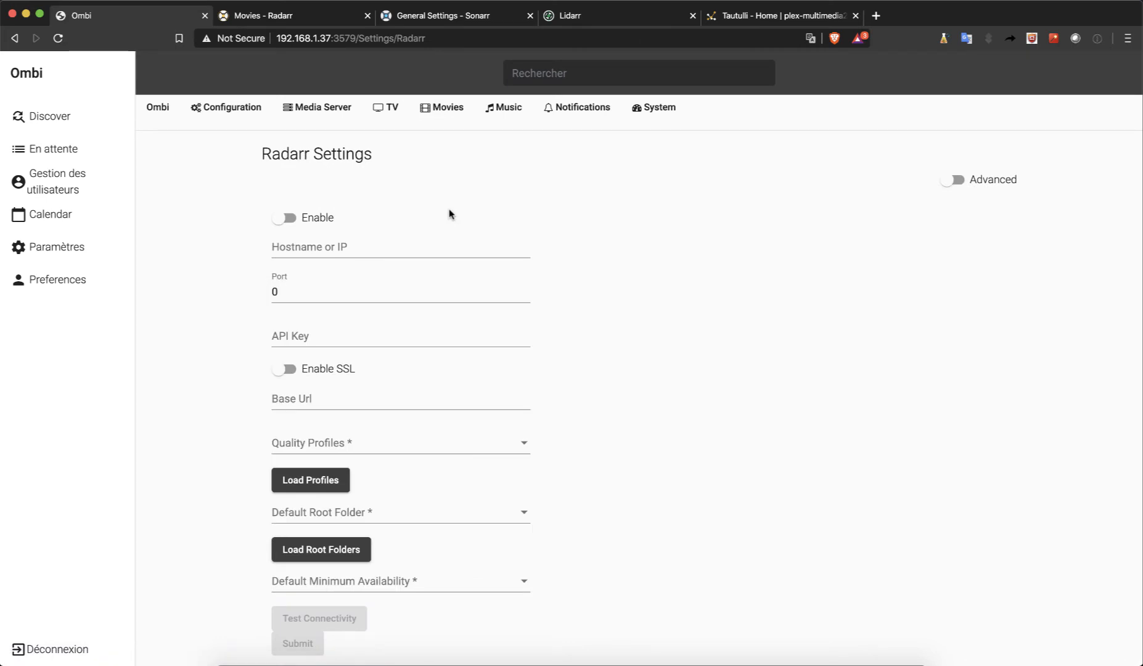
{"action": "left_click", "coordinate": [944, 179]}
{"action": "left_click", "coordinate": [284, 217]}
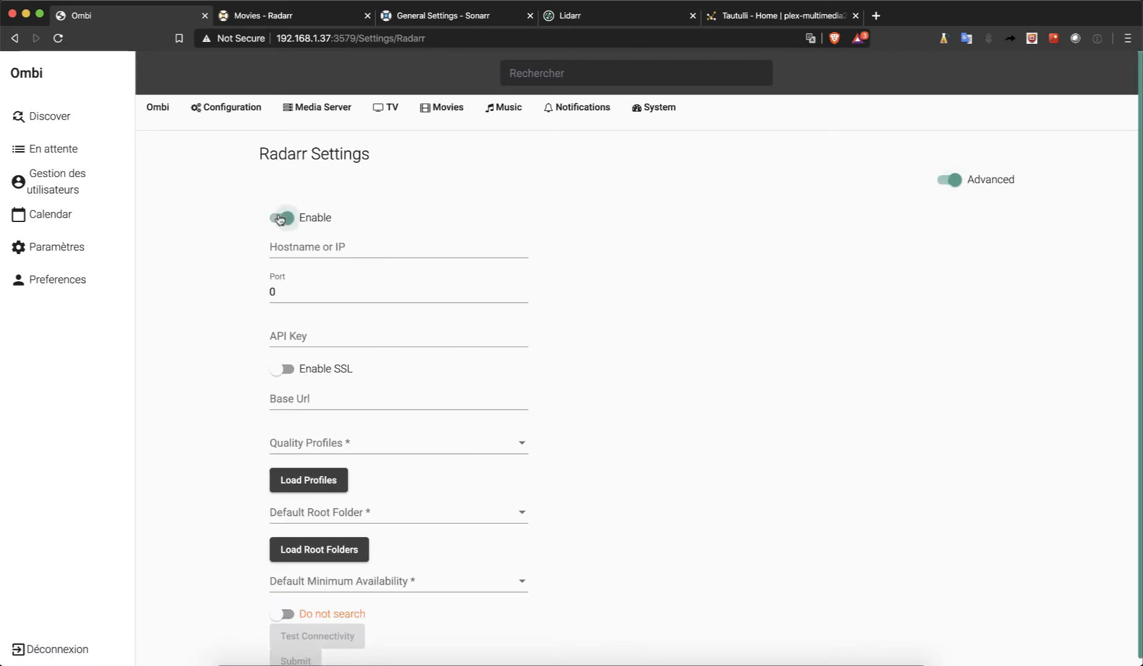
{"action": "left_click", "coordinate": [354, 240]}
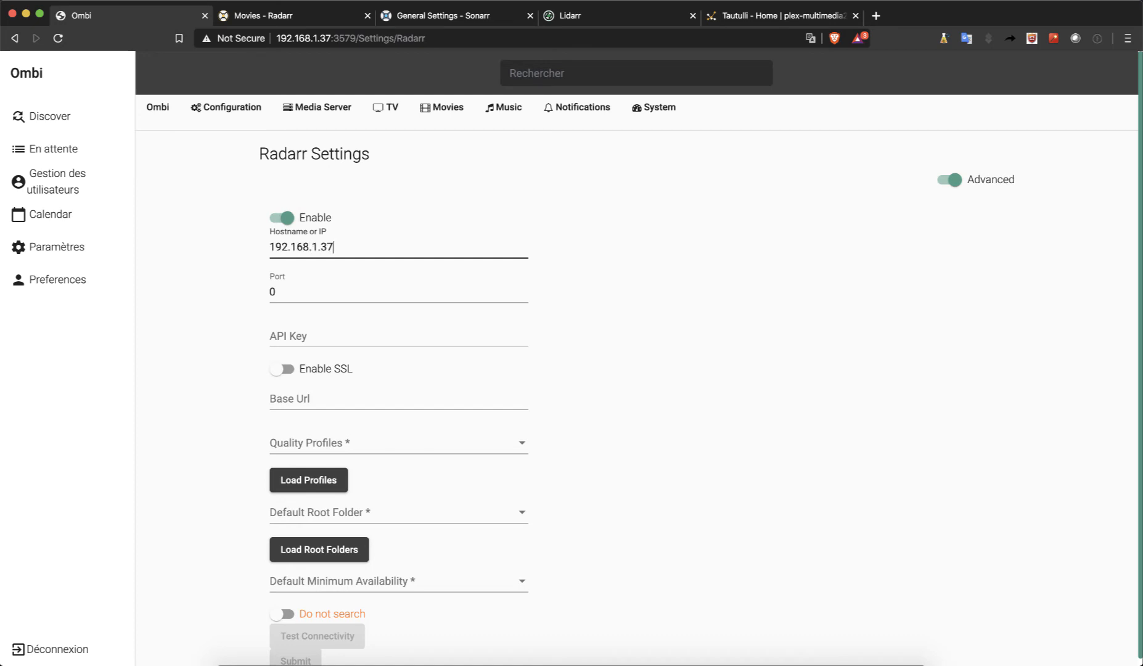
{"action": "key", "text": "Tab"}
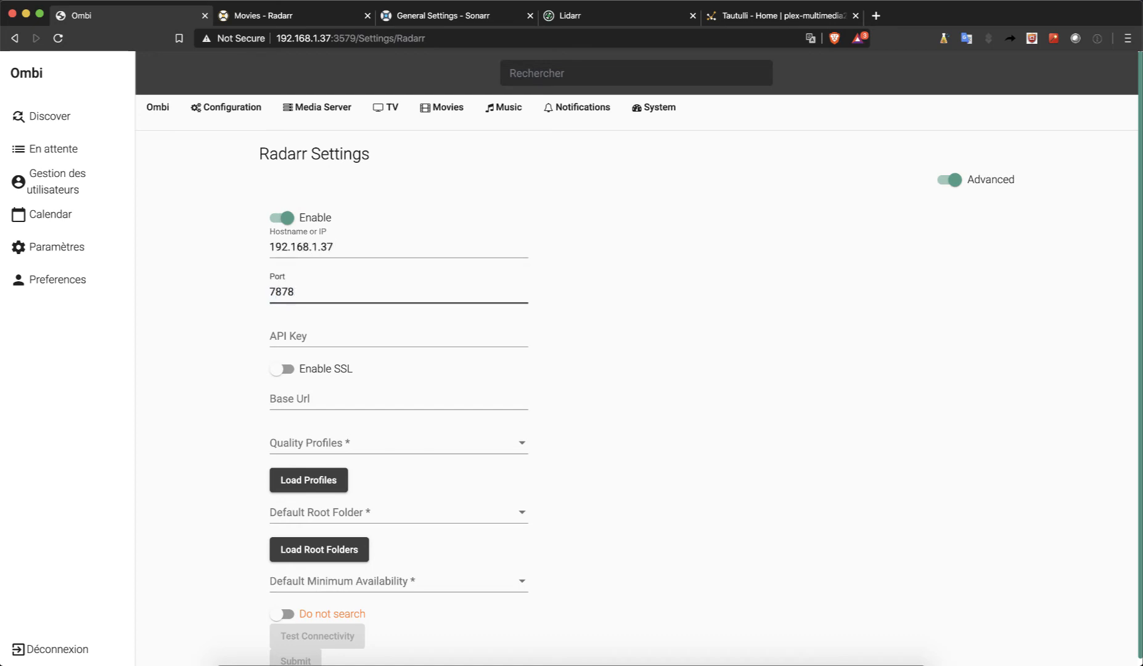
{"action": "left_click", "coordinate": [303, 345]}
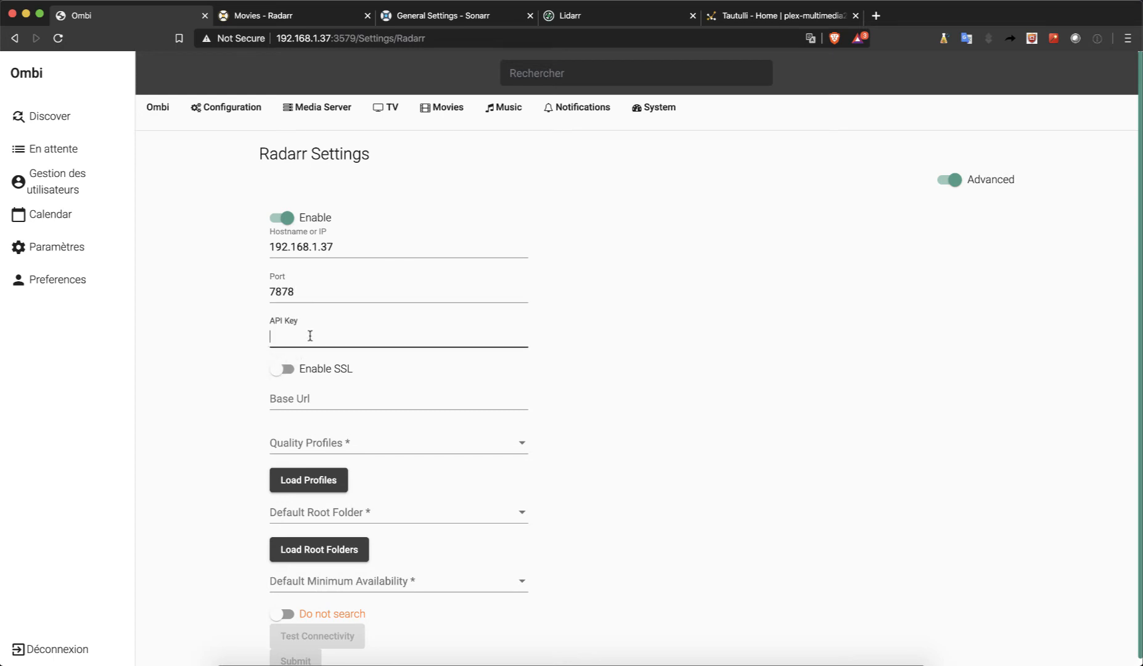
{"action": "left_click", "coordinate": [293, 23]}
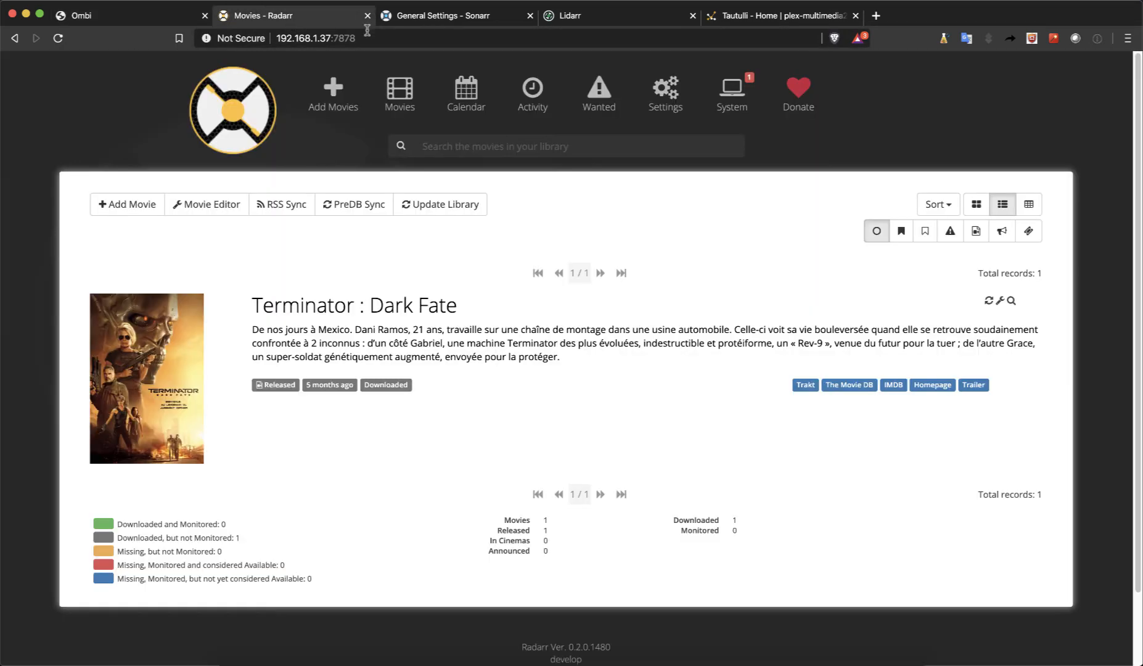
- Copy the API key from Radarr's General settings and return to the Ombi tab
{"action": "left_click", "coordinate": [666, 91]}
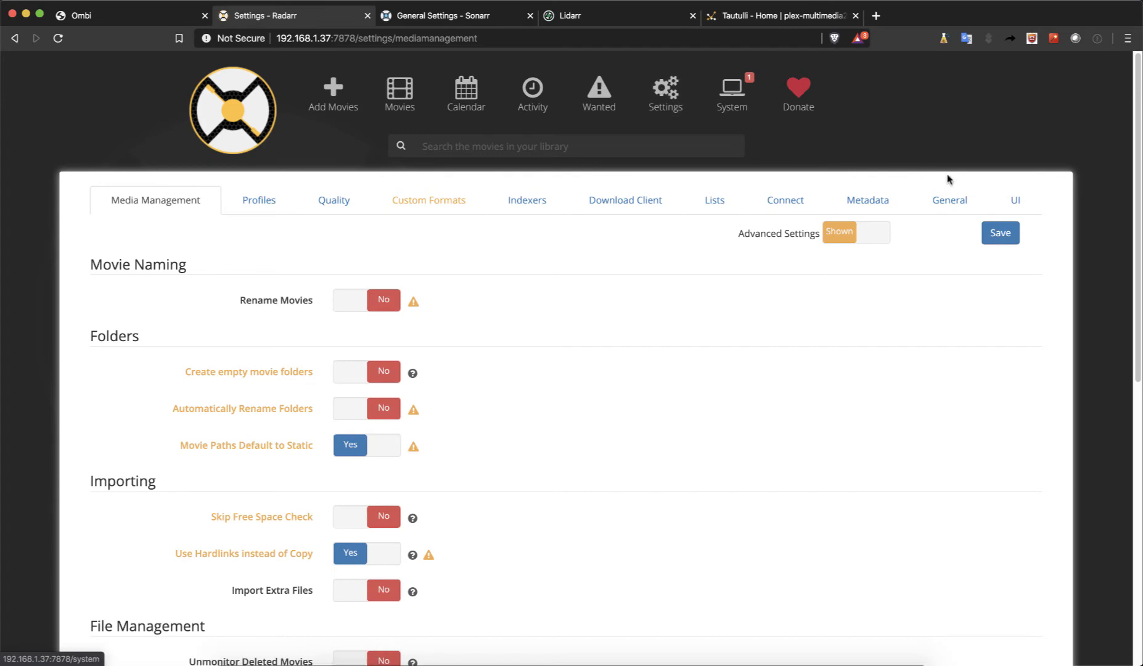
{"action": "left_click", "coordinate": [951, 200]}
{"action": "scroll", "coordinate": [653, 354], "scroll_direction": "down", "scroll_amount": 5}
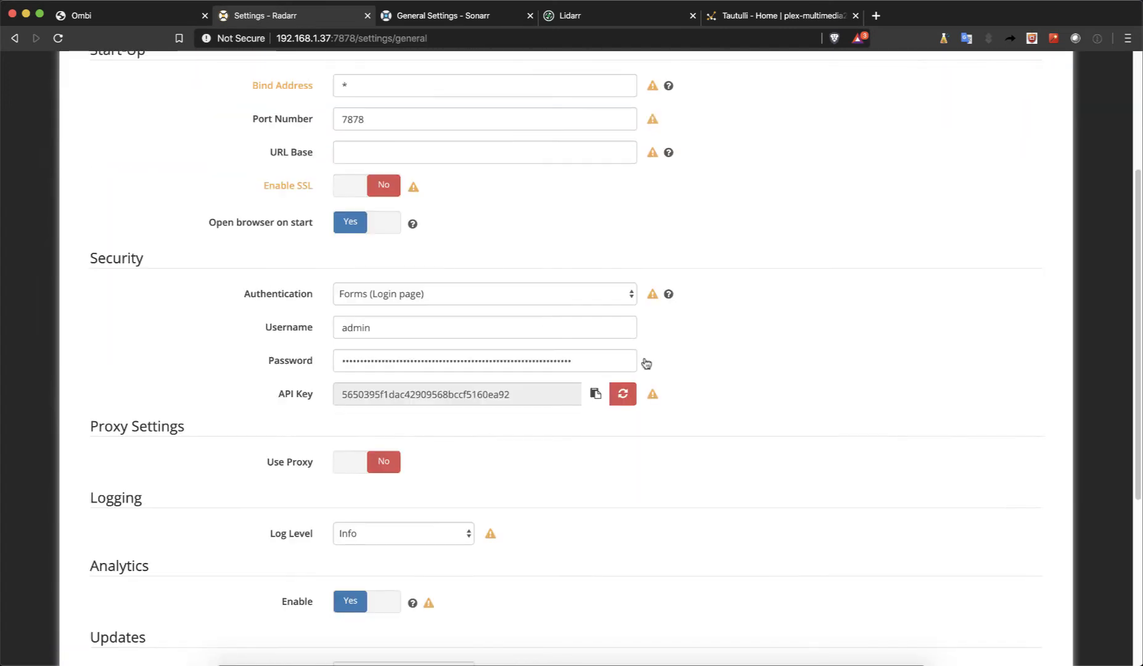
{"action": "left_click", "coordinate": [595, 396]}
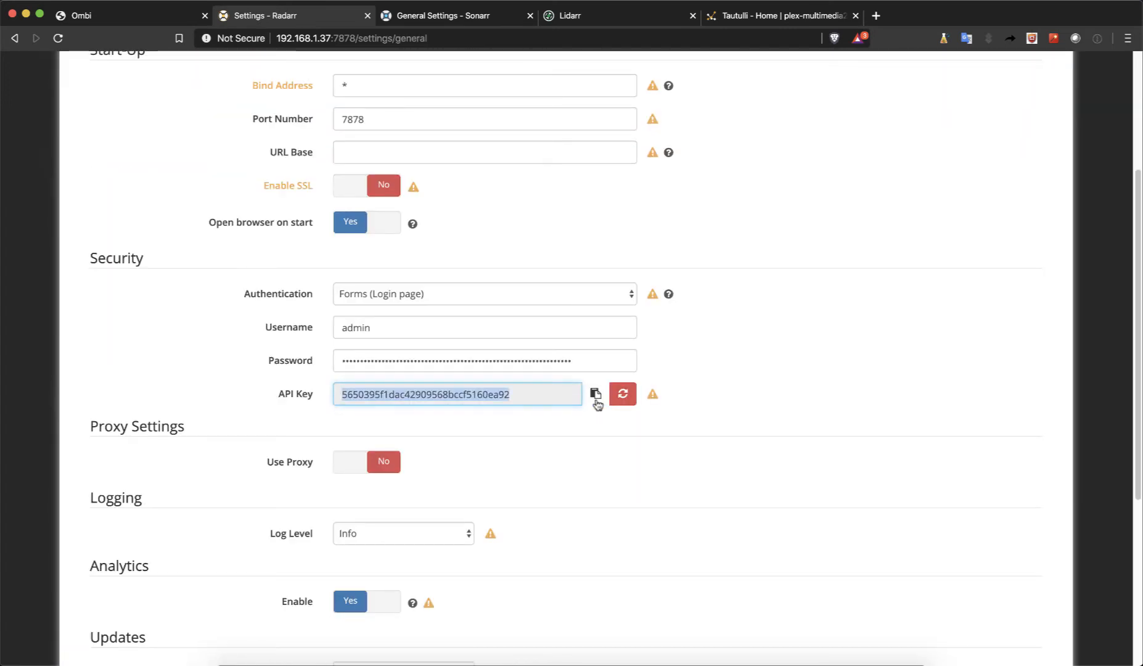
{"action": "left_click", "coordinate": [138, 19]}
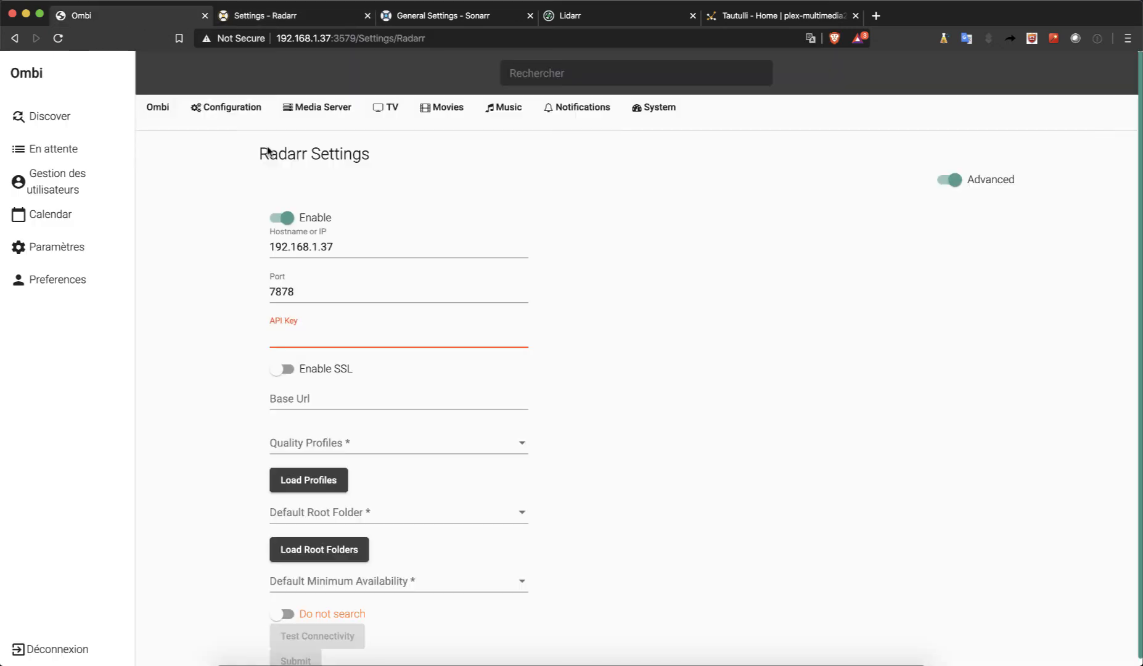
- Paste Radarr's API key and choose the HD - FUL HD - 4K quality profile
{"action": "right_click", "coordinate": [317, 335]}
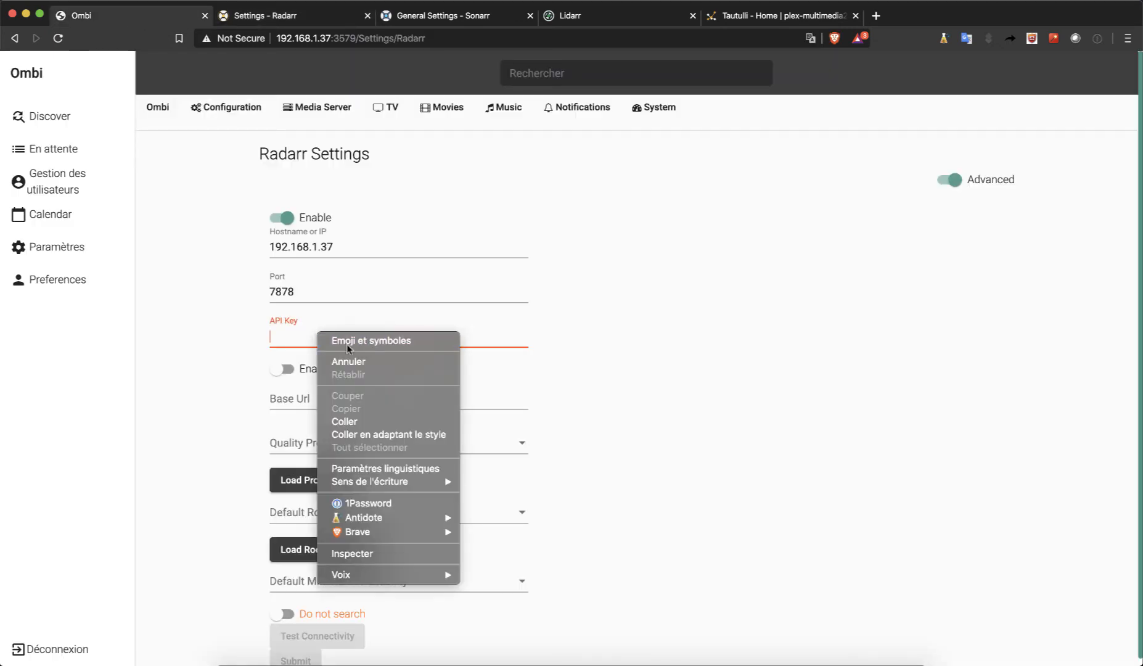
{"action": "left_click", "coordinate": [372, 420]}
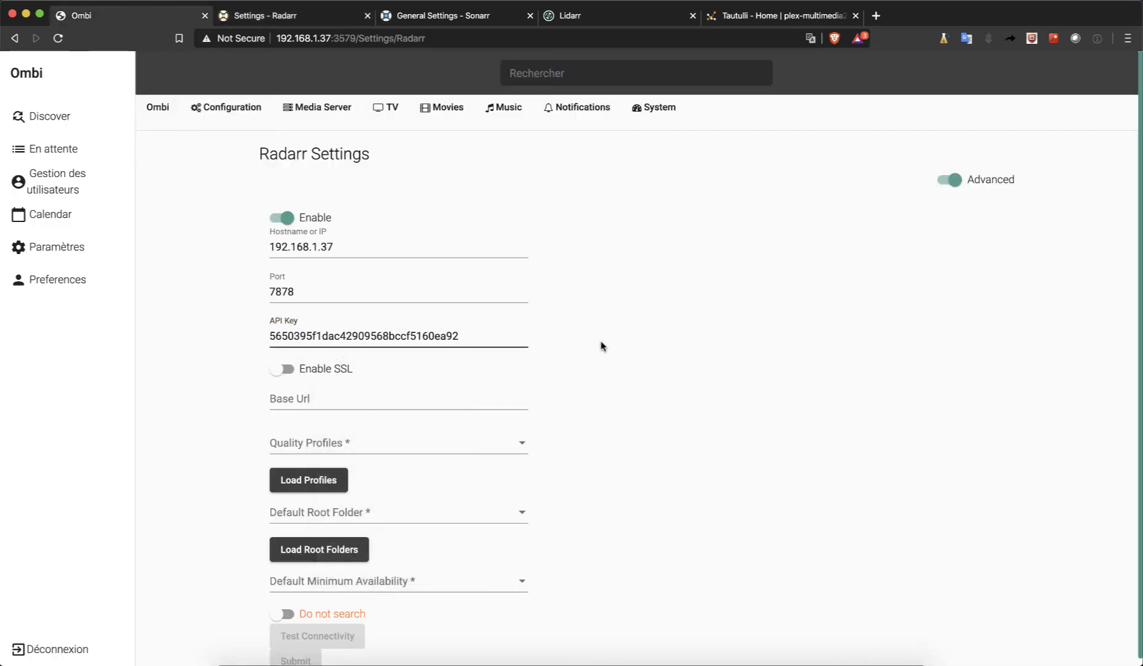
{"action": "scroll", "coordinate": [625, 283], "scroll_direction": "down", "scroll_amount": 1}
{"action": "left_click", "coordinate": [315, 473]}
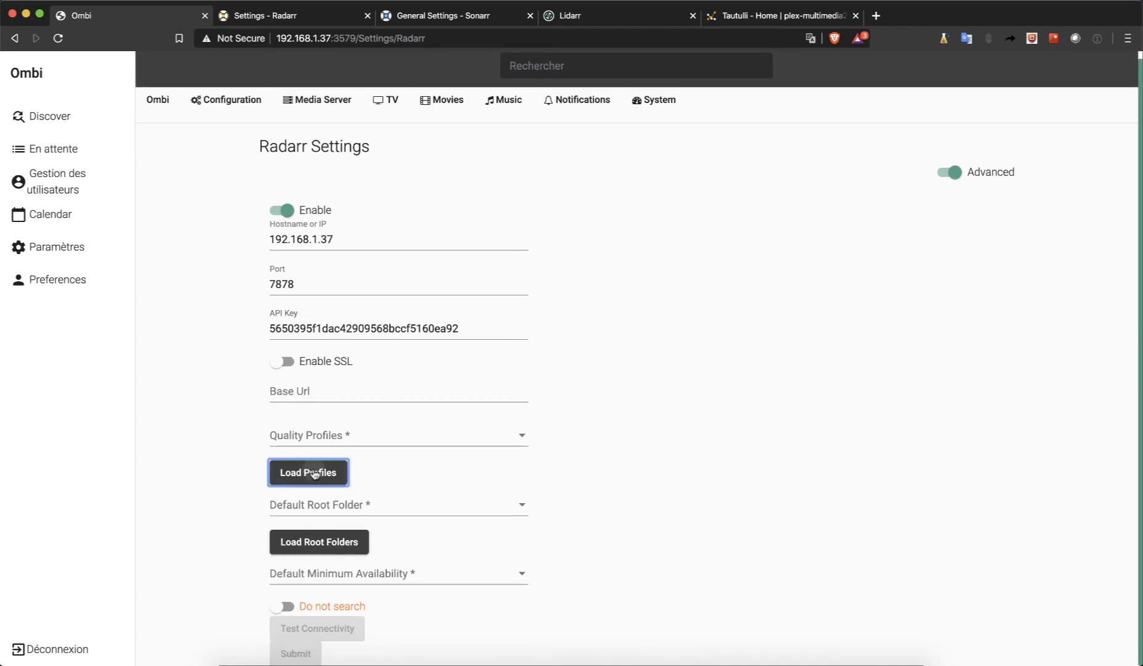
{"action": "left_click", "coordinate": [525, 437]}
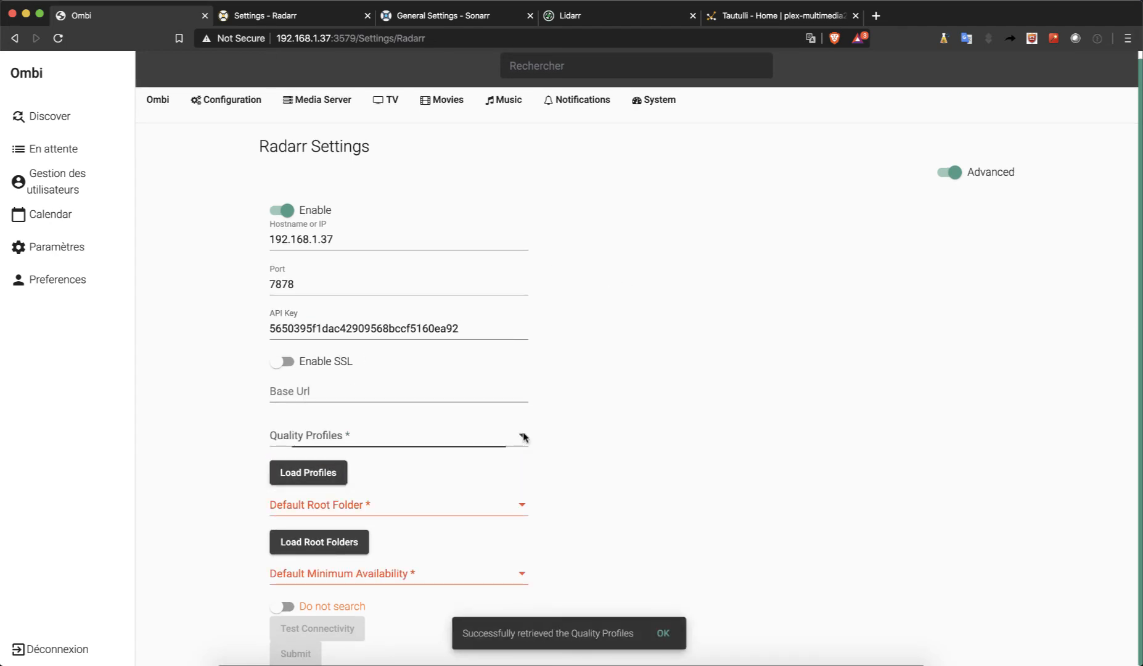
{"action": "scroll", "coordinate": [422, 558], "scroll_direction": "down", "scroll_amount": 3}
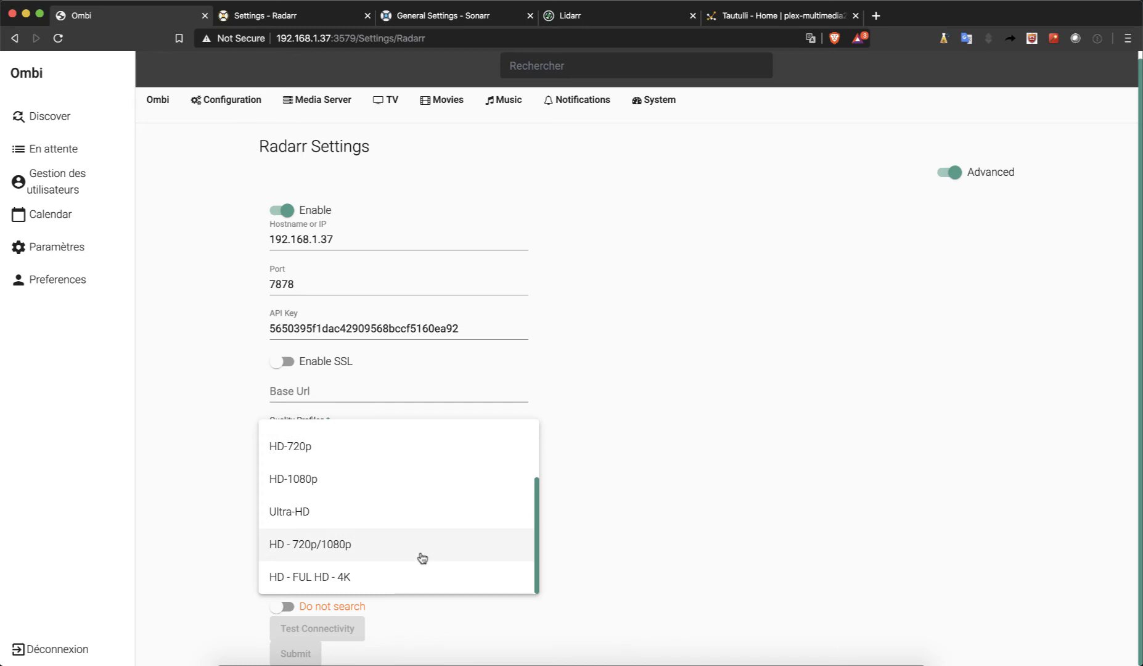
{"action": "left_click", "coordinate": [381, 585]}
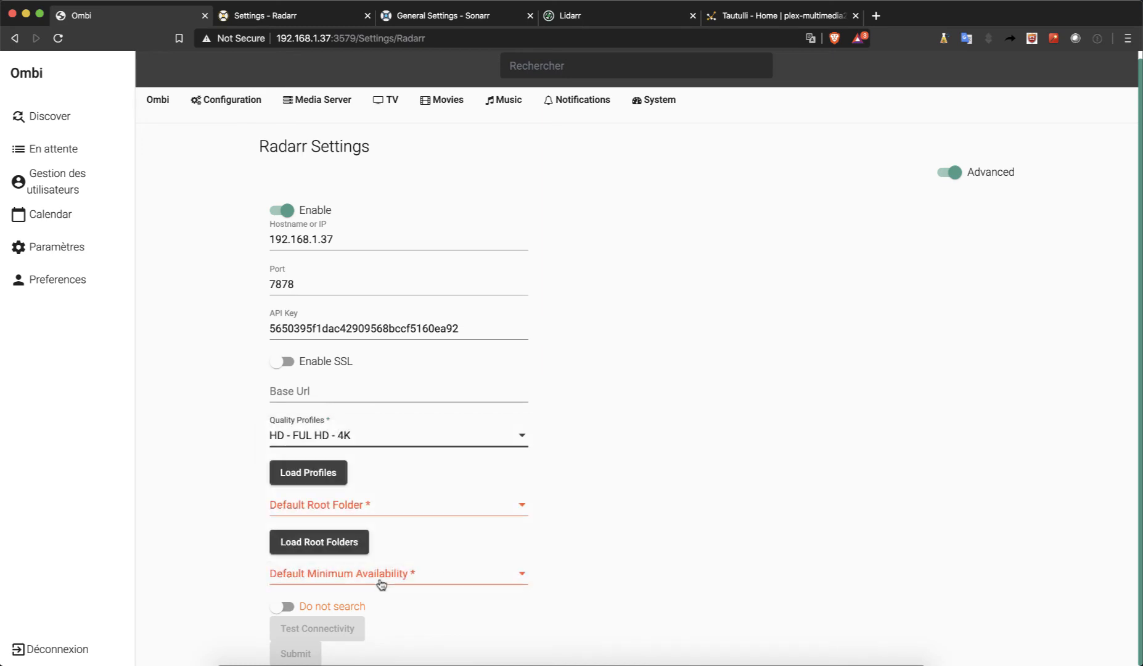
- Set root folder /mnt/seed/films/ and Announced availability, test the connection and save
{"action": "left_click", "coordinate": [351, 545]}
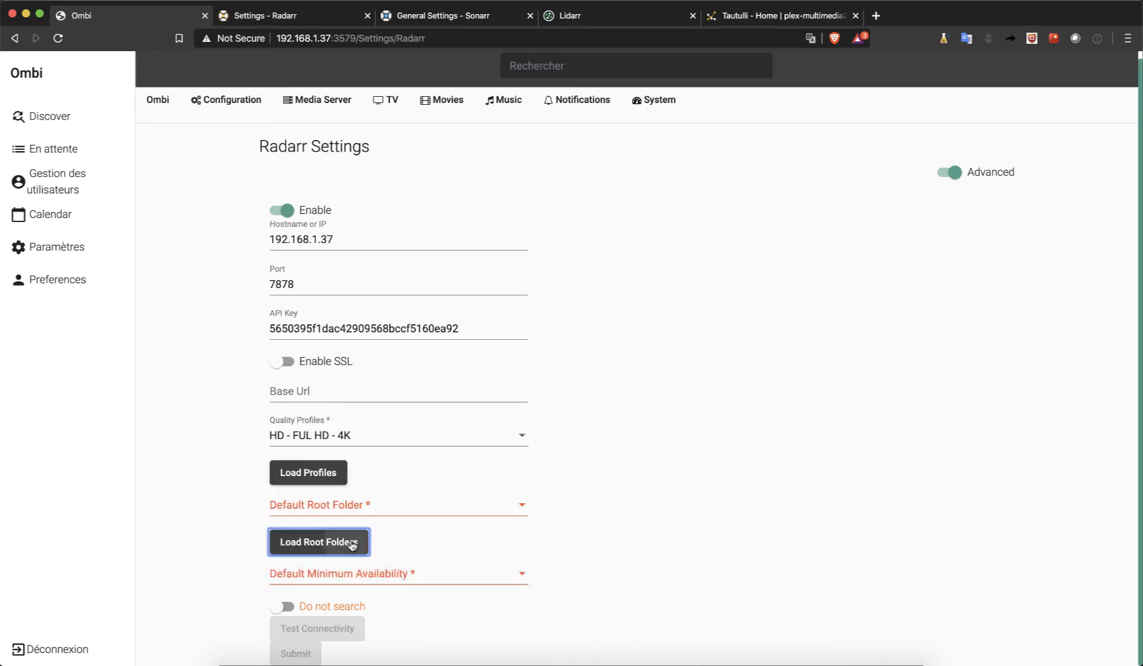
{"action": "left_click", "coordinate": [519, 506]}
{"action": "left_click", "coordinate": [370, 540]}
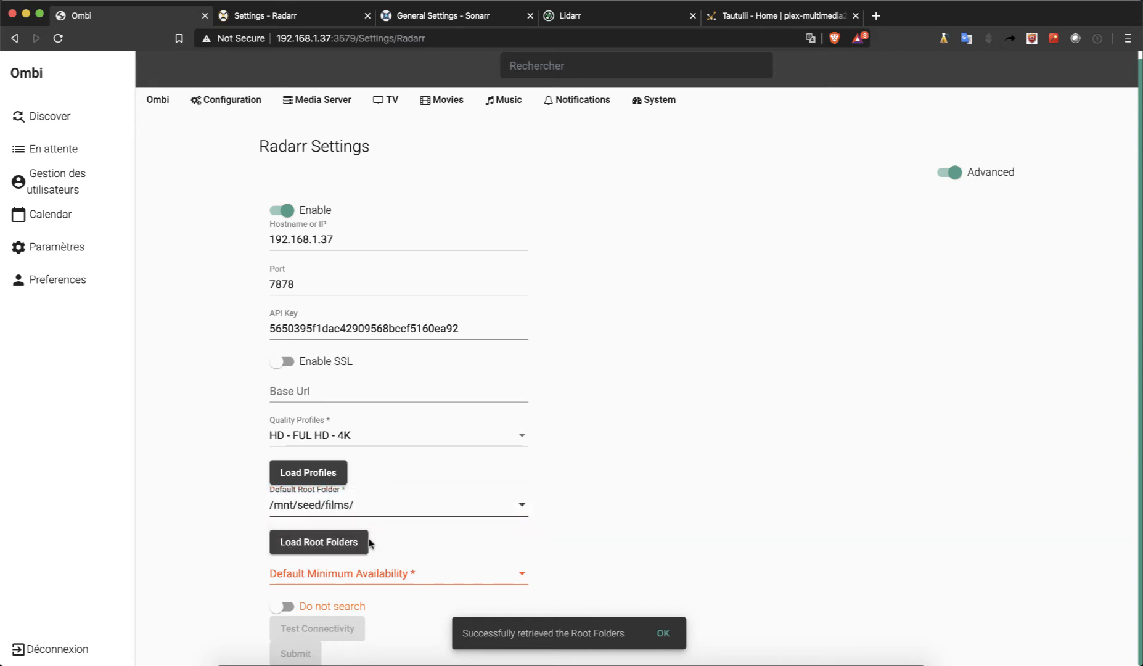
{"action": "left_click", "coordinate": [516, 579]}
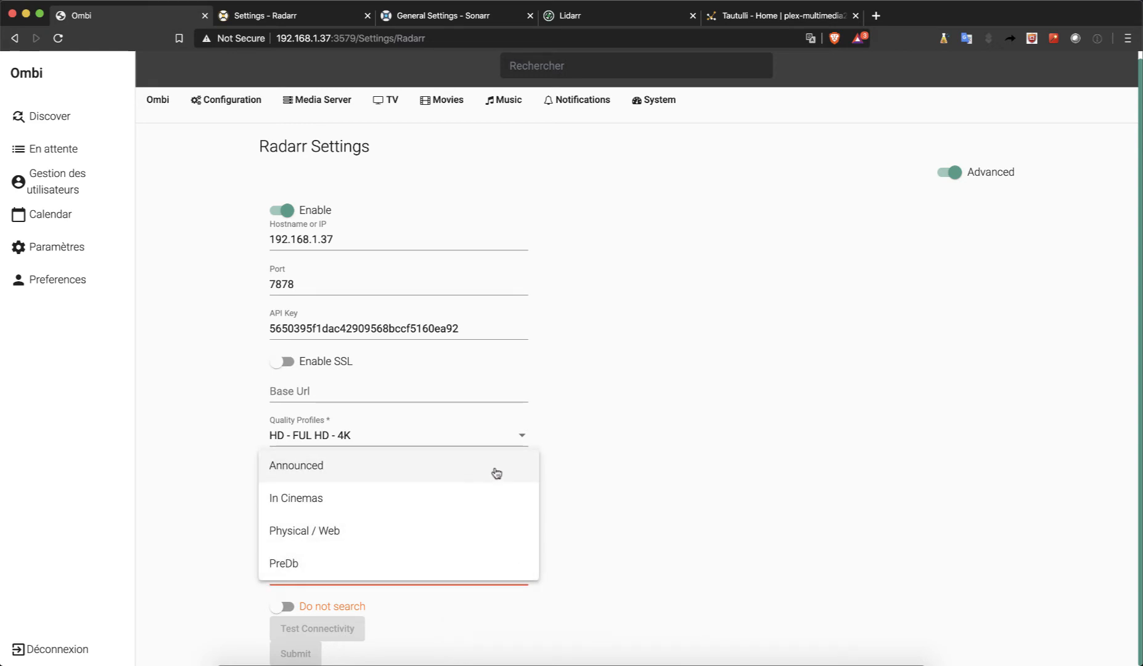
{"action": "left_click", "coordinate": [496, 469]}
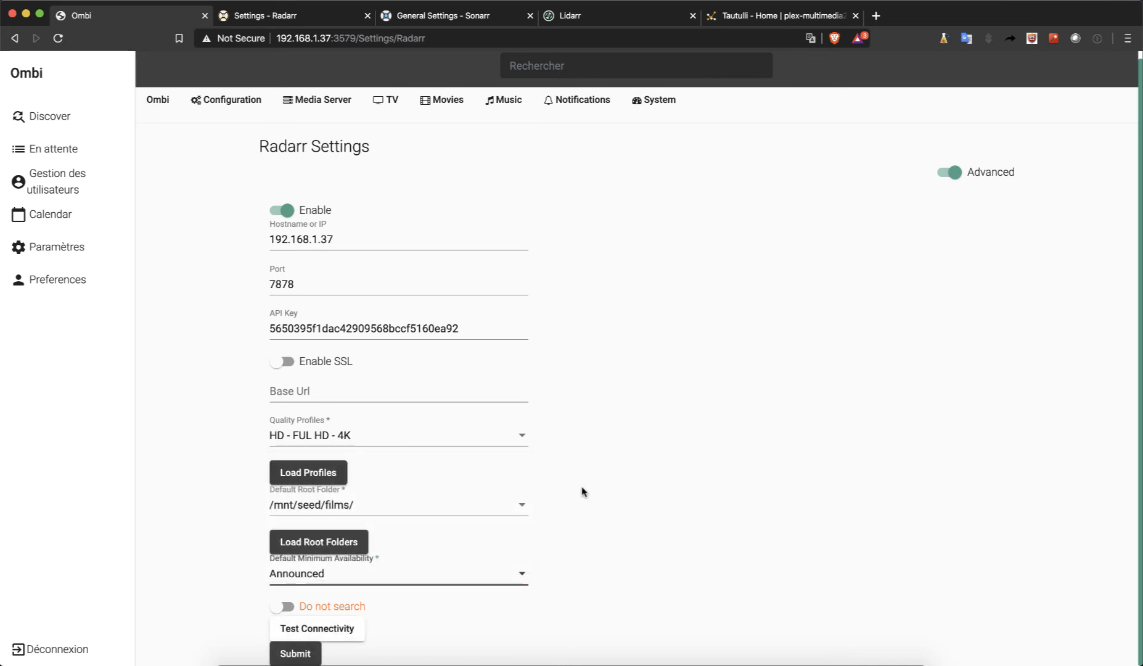
{"action": "left_click", "coordinate": [352, 628]}
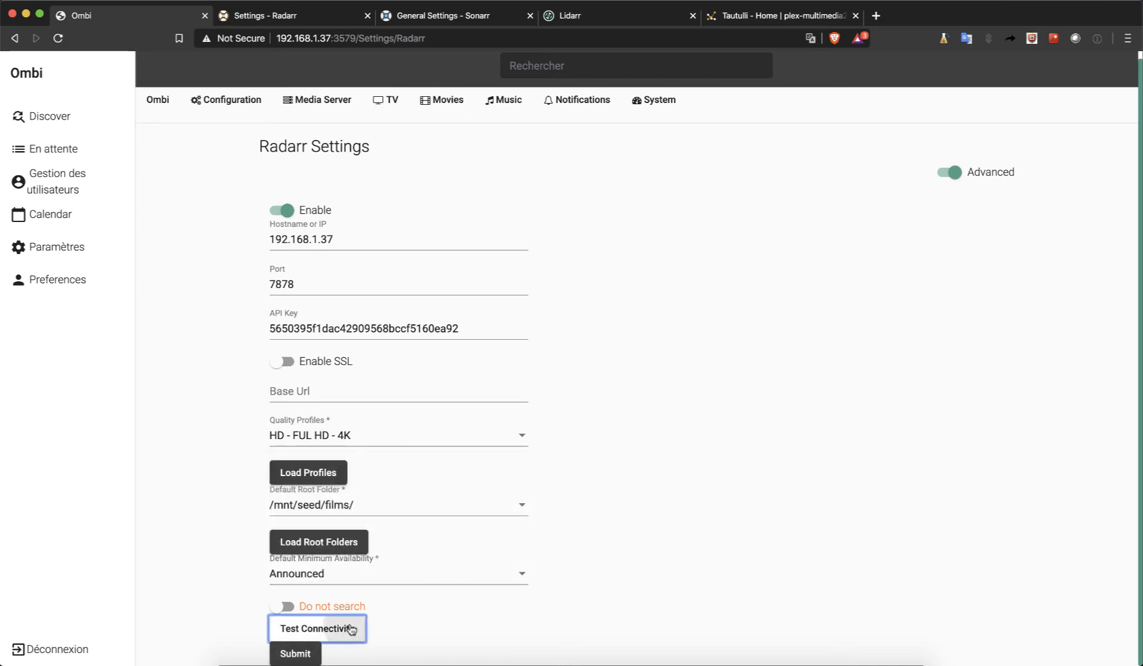
{"action": "left_click", "coordinate": [315, 656]}
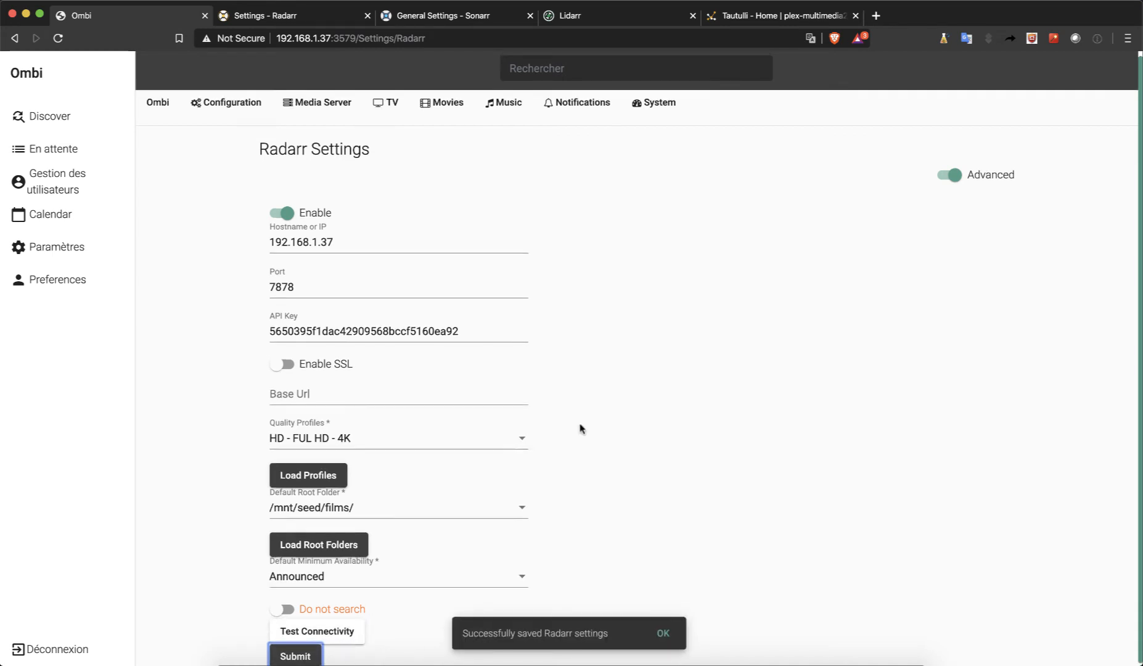
{"action": "left_click", "coordinate": [504, 111]}
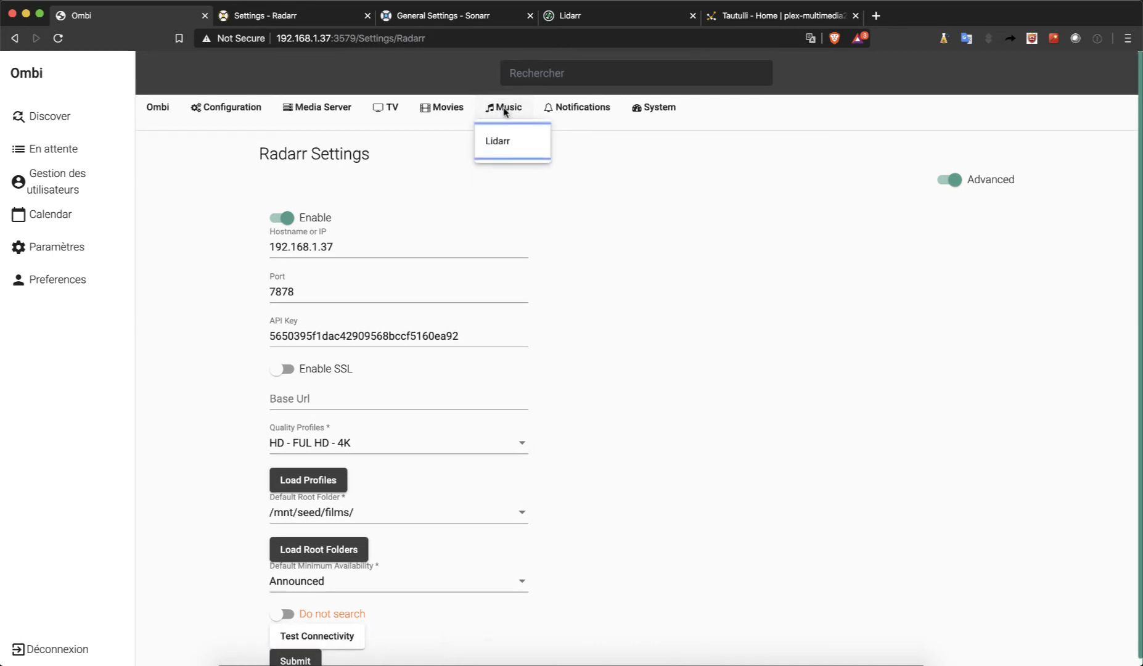
- Turn on Lidarr under Music with advanced options, host 192.168.1.37 and port 8686
{"action": "left_click", "coordinate": [521, 144]}
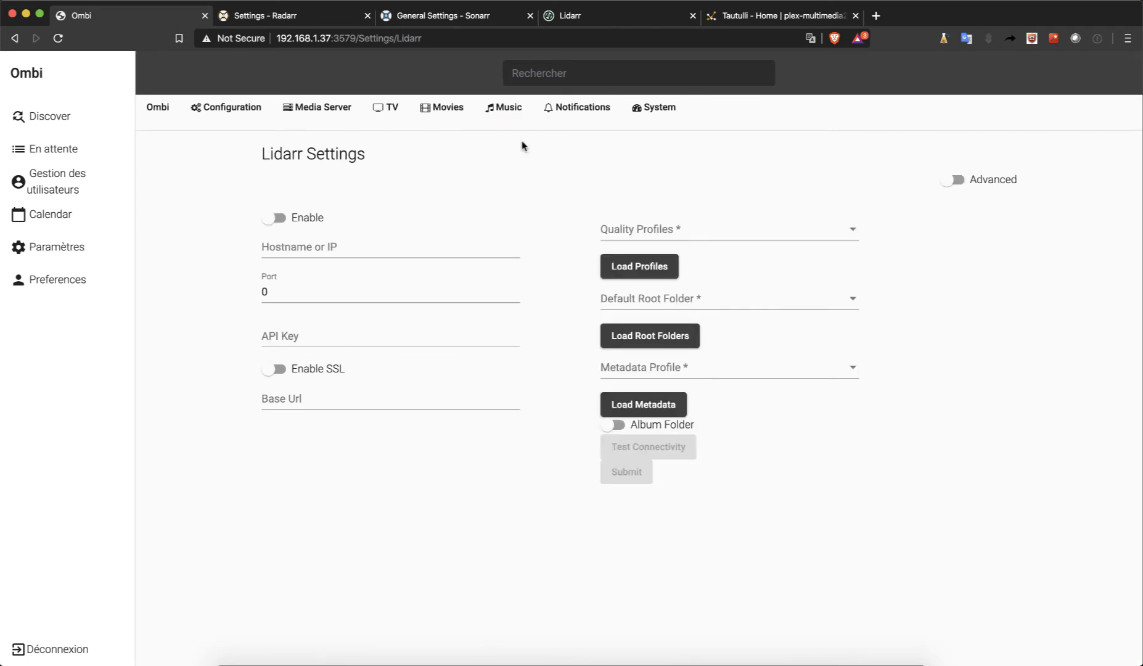
{"action": "left_click", "coordinate": [272, 217]}
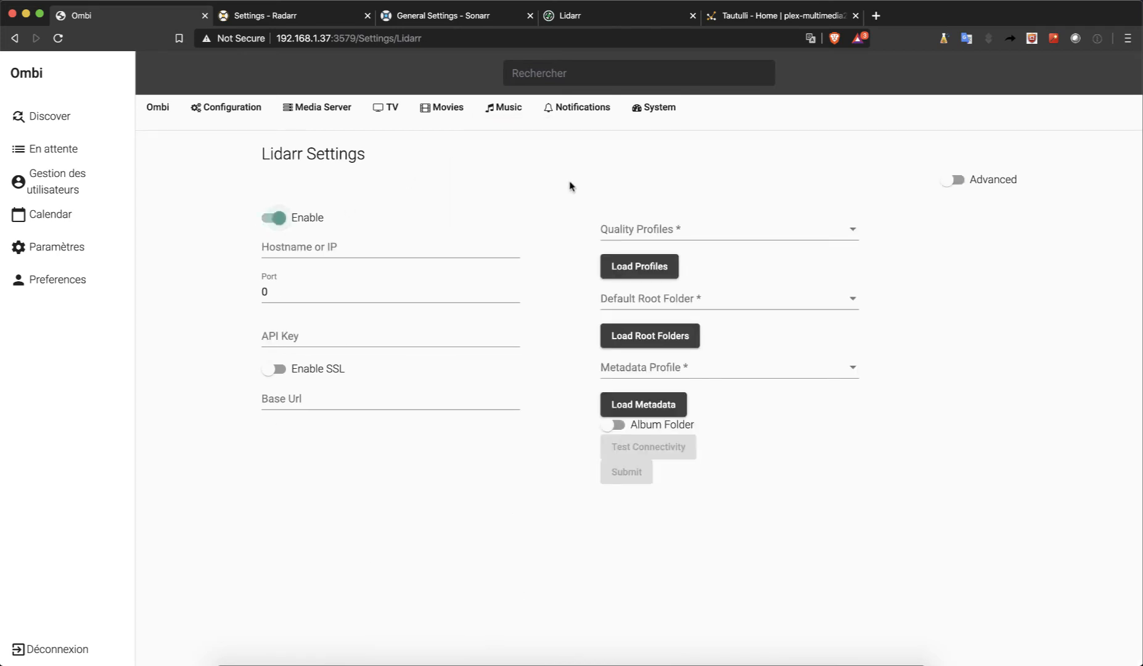
{"action": "left_click", "coordinate": [945, 180]}
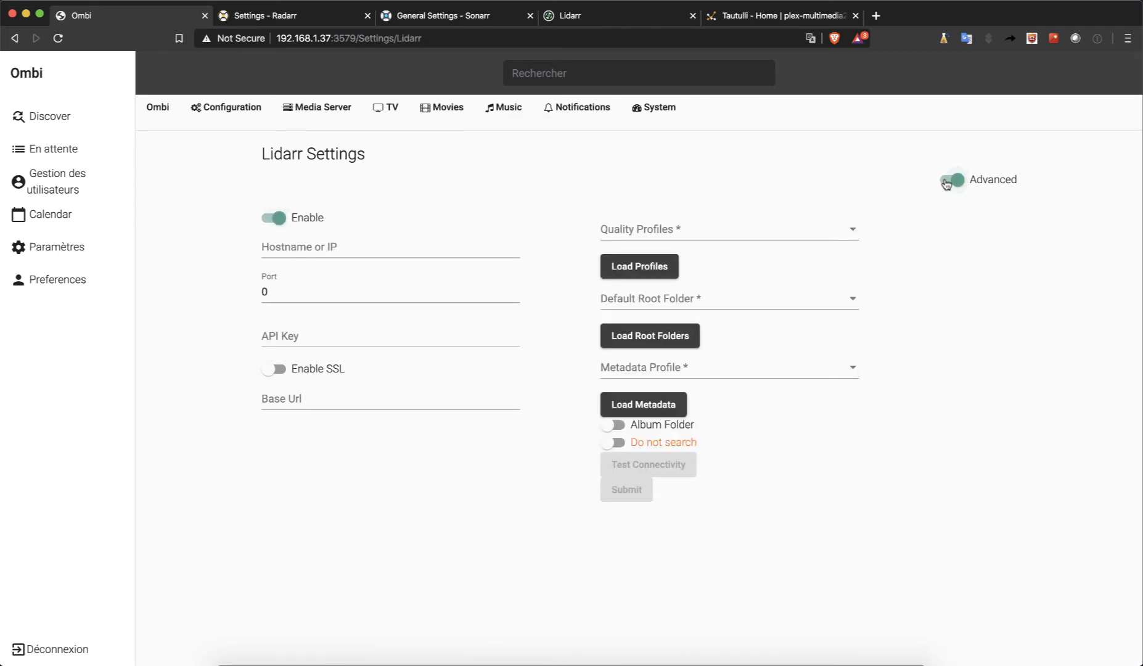
{"action": "left_click", "coordinate": [360, 247]}
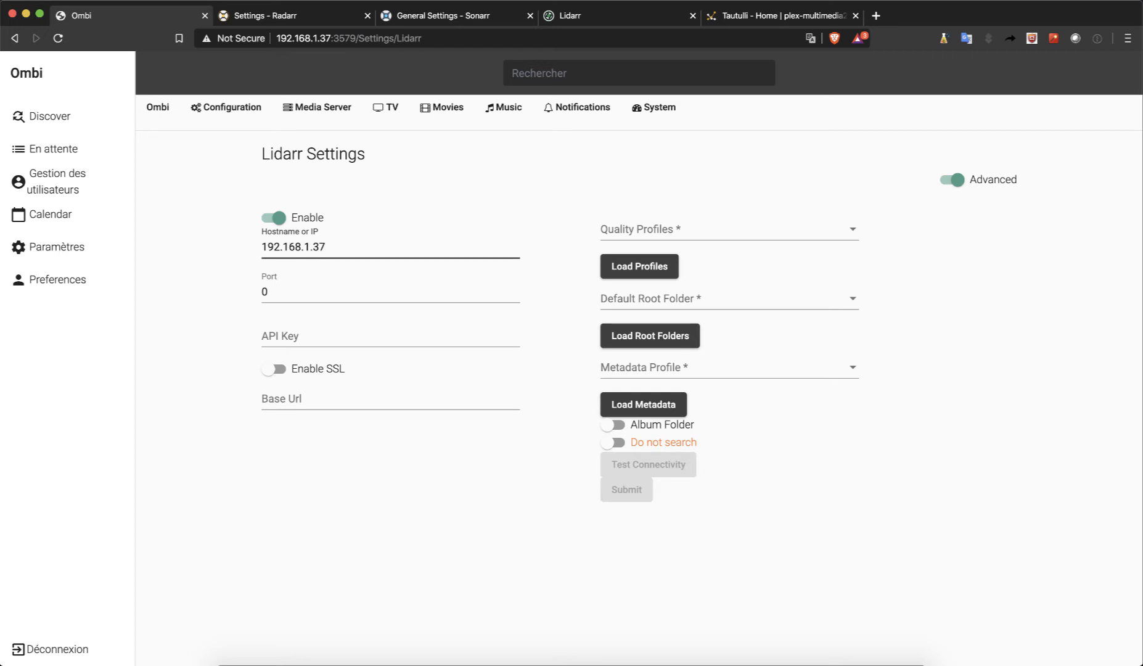
{"action": "key", "text": "Tab"}
{"action": "type", "text": "8"}
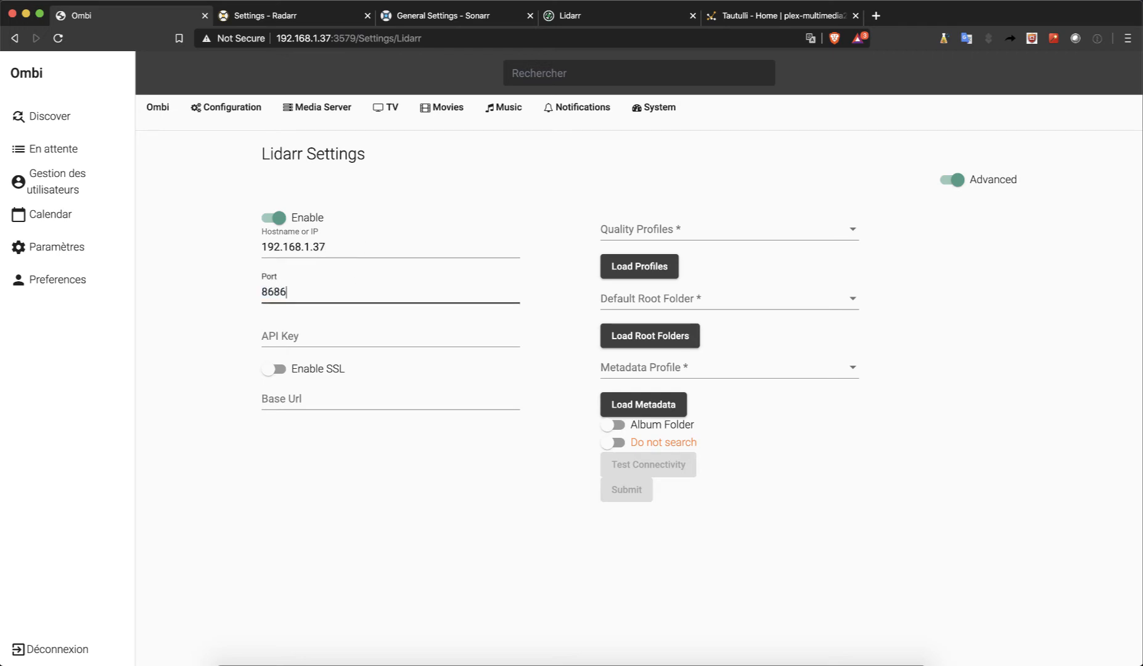
{"action": "left_click", "coordinate": [335, 334]}
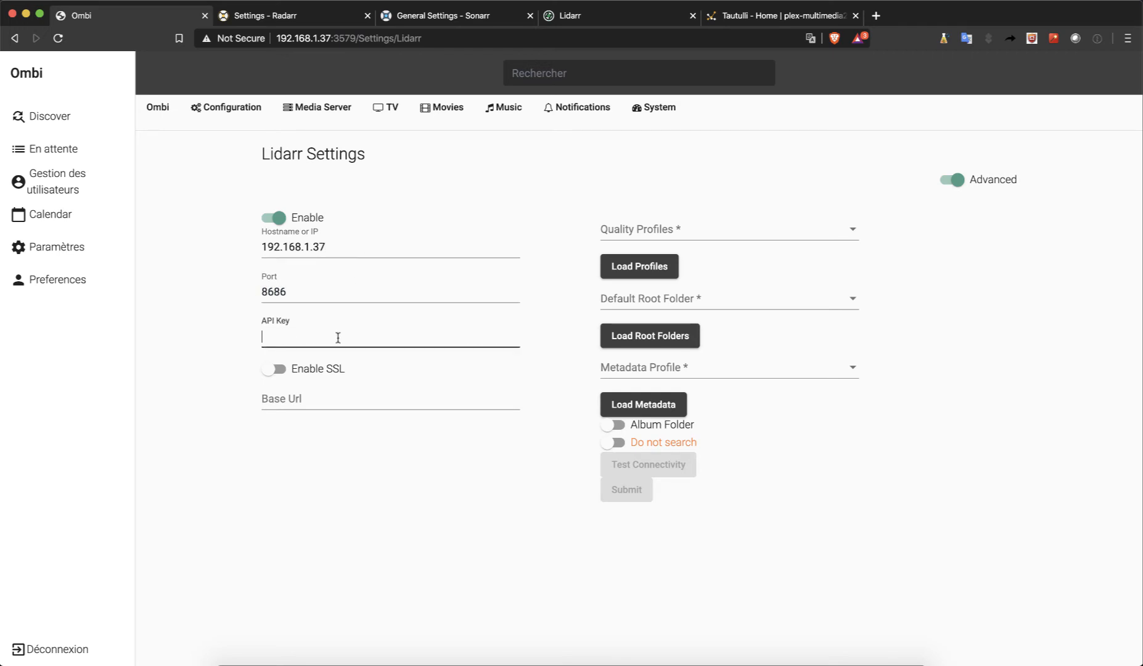
- Copy Lidarr's API key from Settings > General and go back to Ombi
{"action": "left_click", "coordinate": [628, 21]}
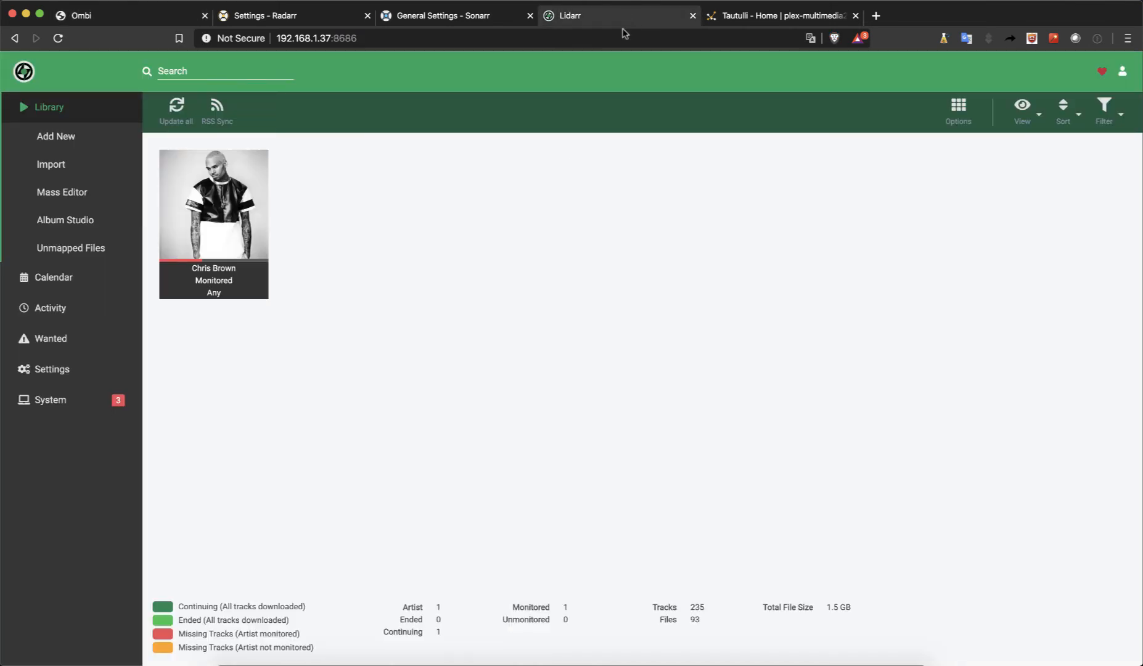
{"action": "left_click", "coordinate": [62, 370]}
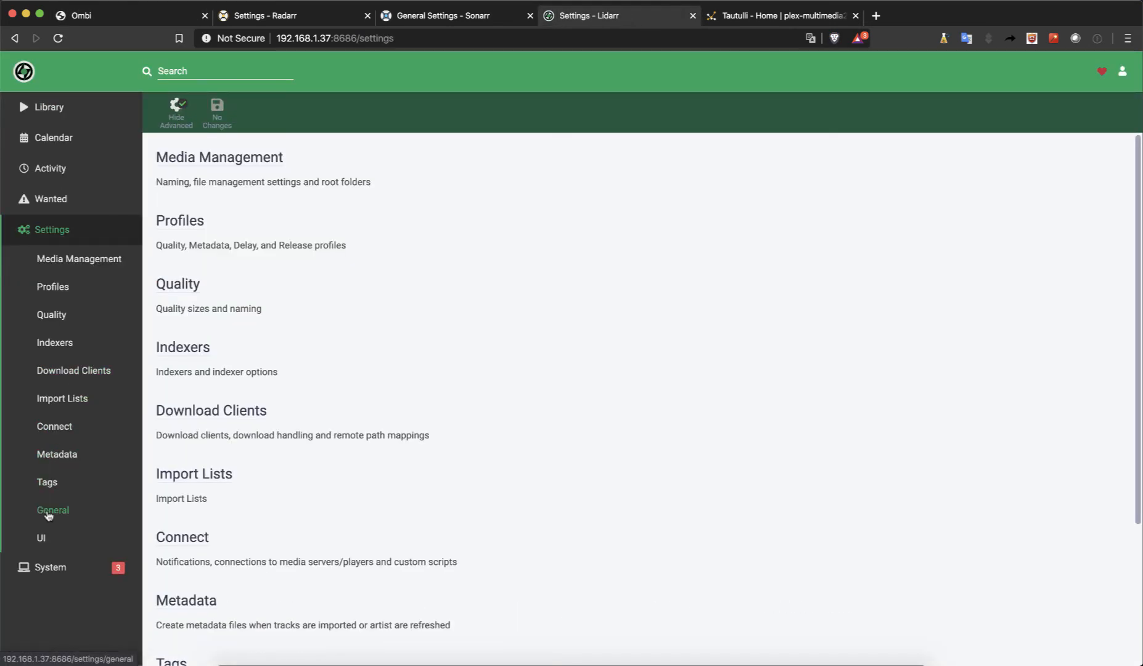
{"action": "left_click", "coordinate": [49, 510]}
{"action": "scroll", "coordinate": [554, 378], "scroll_direction": "down", "scroll_amount": 5}
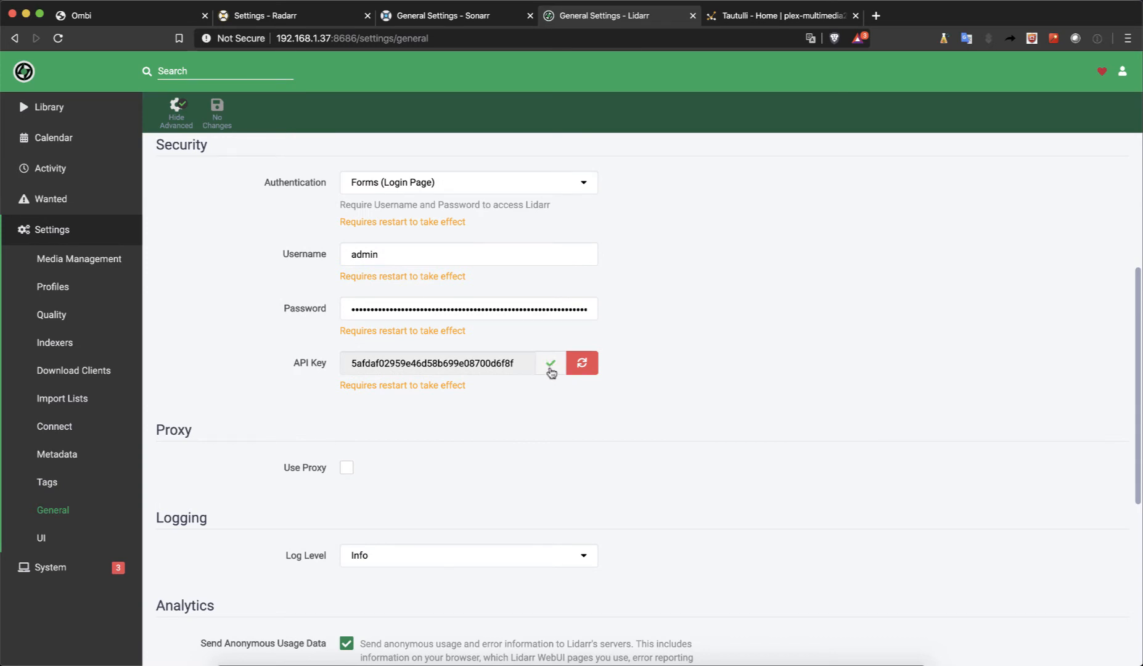
{"action": "left_click", "coordinate": [128, 19]}
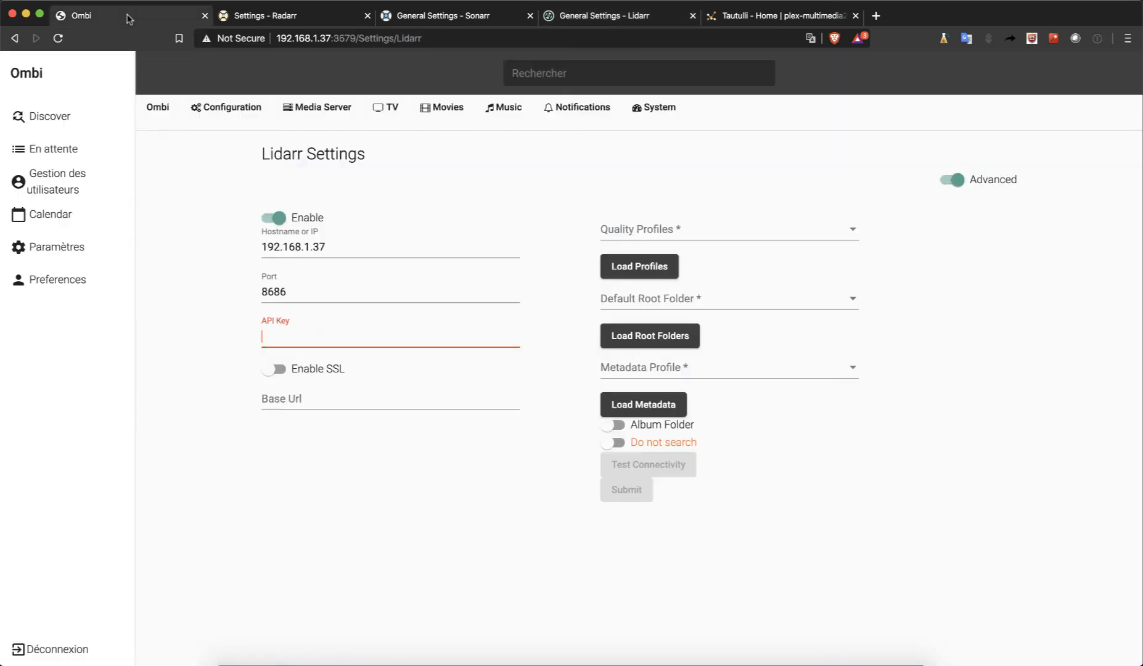
- Paste Lidarr's API key, pick the Any quality profile and /mnt/seed/musique/ root folder
{"action": "right_click", "coordinate": [337, 341]}
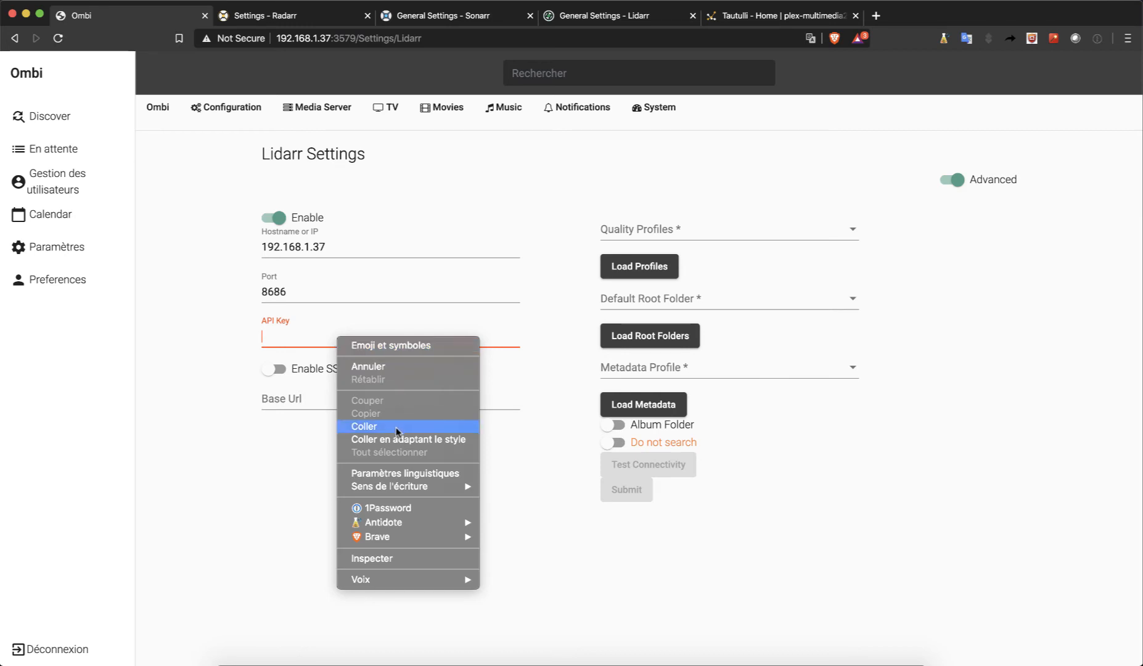
{"action": "left_click", "coordinate": [370, 426]}
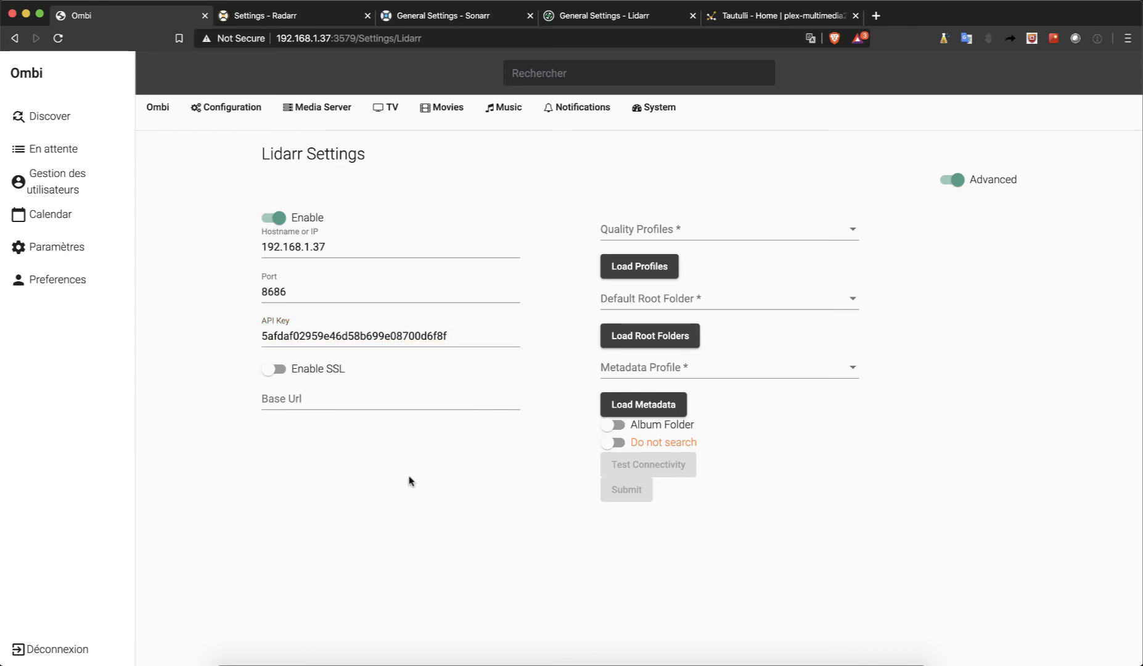
{"action": "left_click", "coordinate": [629, 264]}
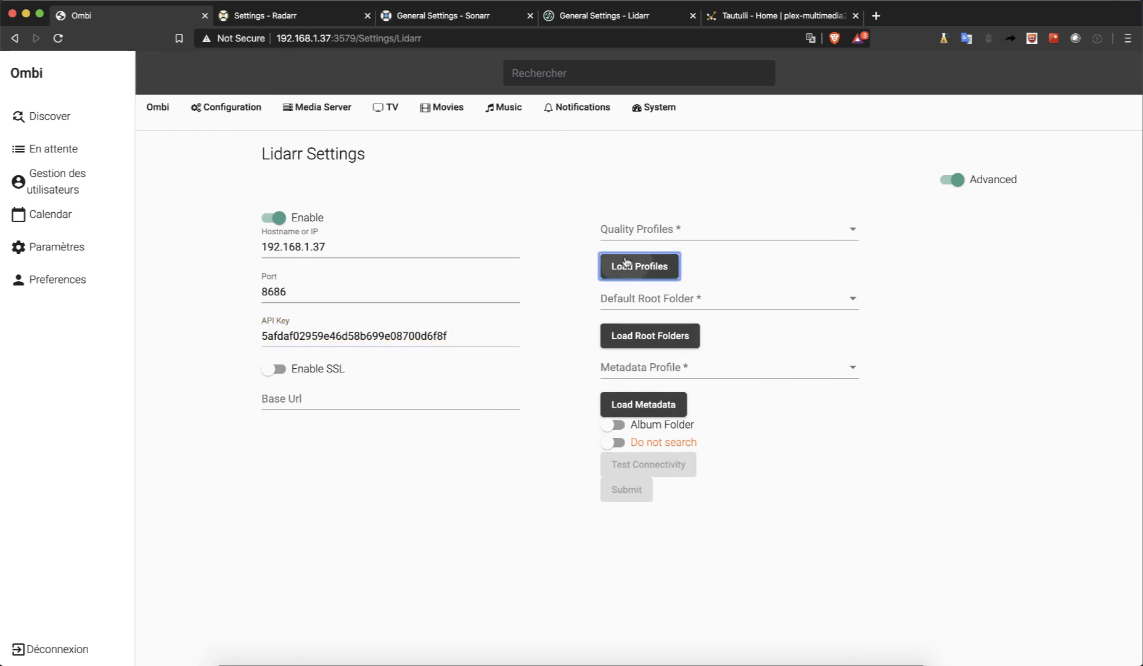
{"action": "left_click", "coordinate": [729, 230]}
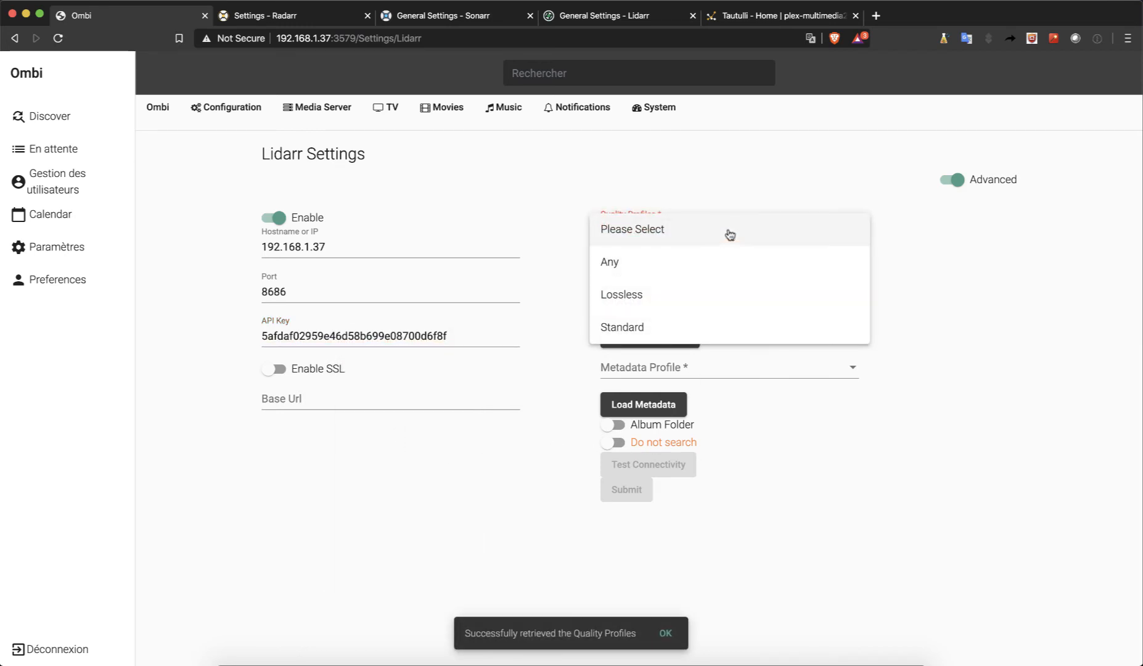
{"action": "left_click", "coordinate": [626, 272]}
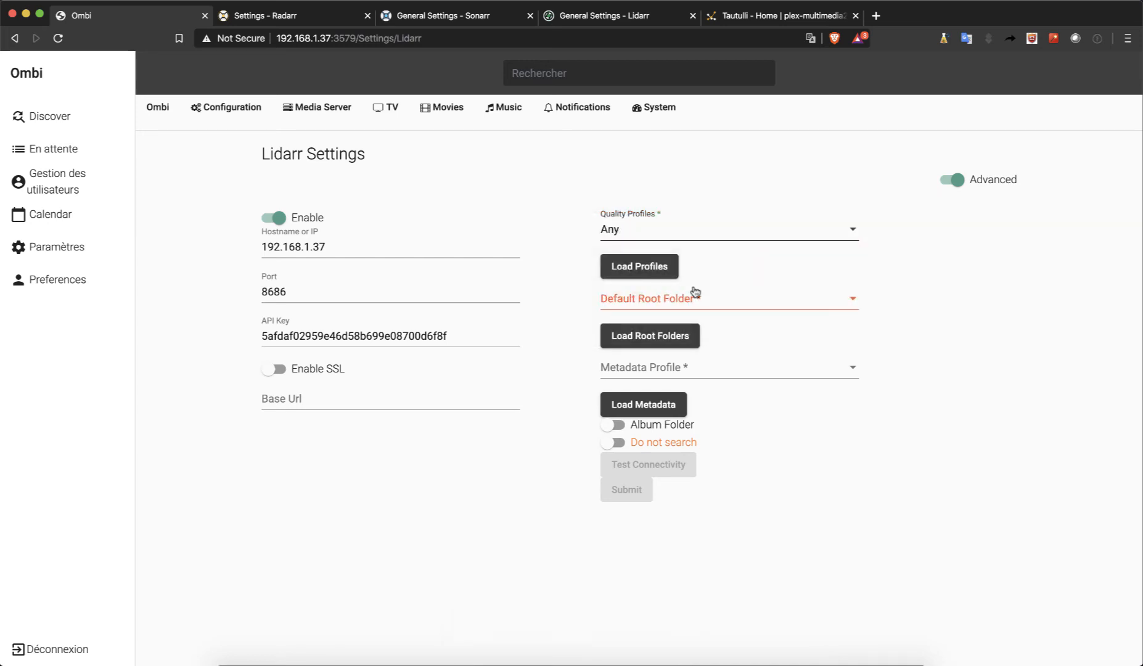
{"action": "left_click", "coordinate": [679, 341]}
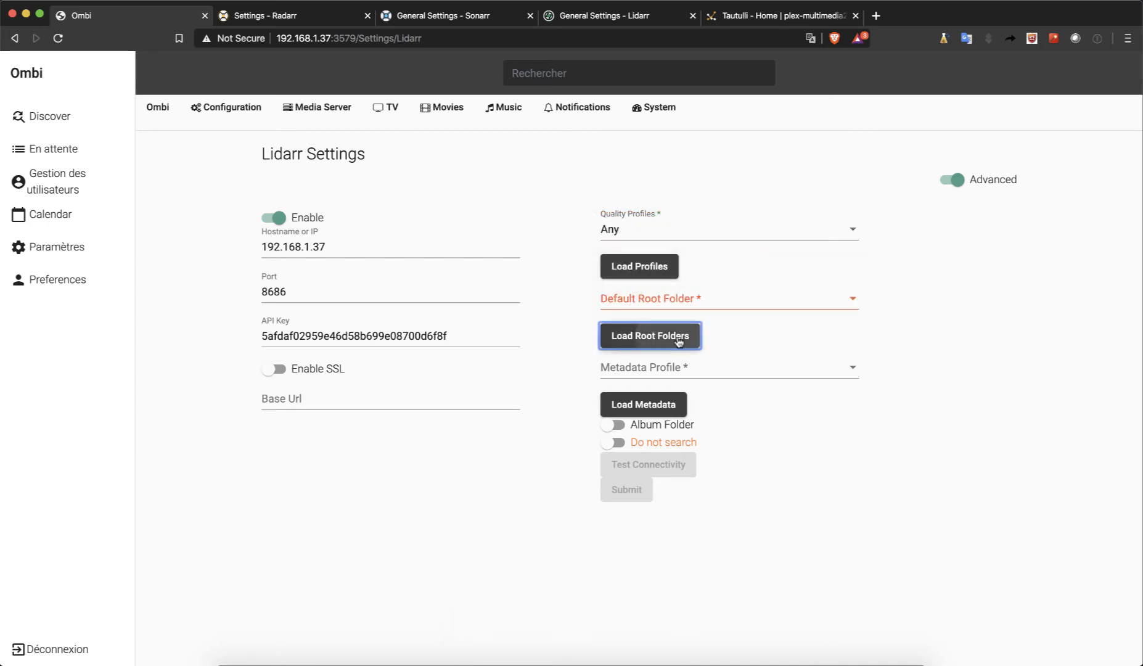
{"action": "left_click", "coordinate": [796, 300]}
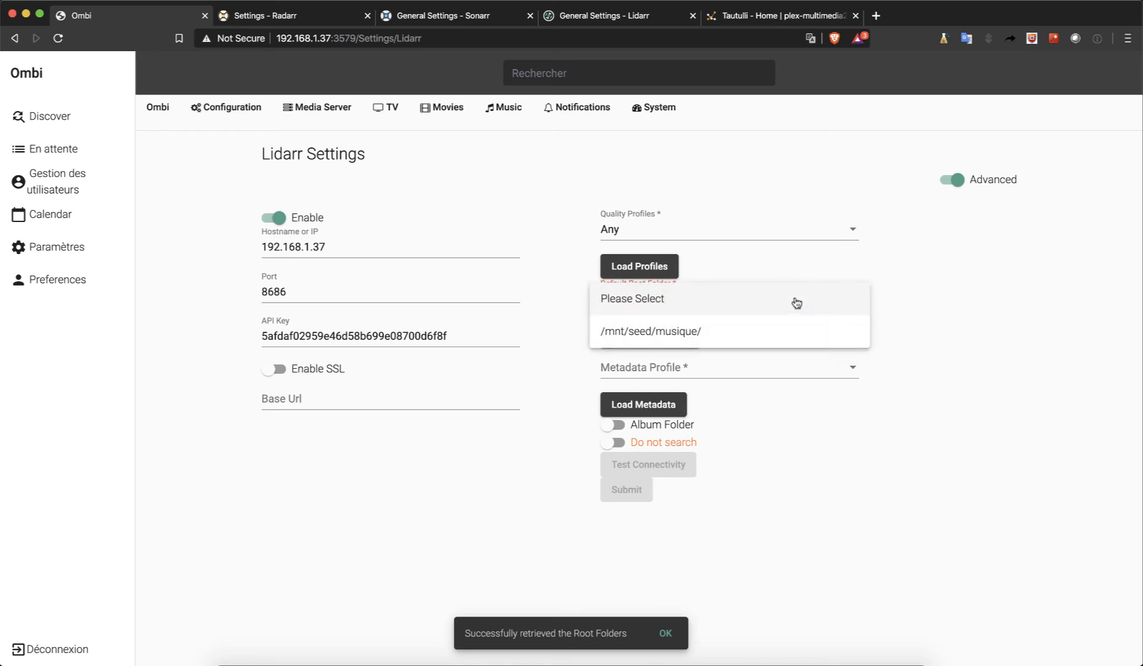
{"action": "left_click", "coordinate": [701, 331]}
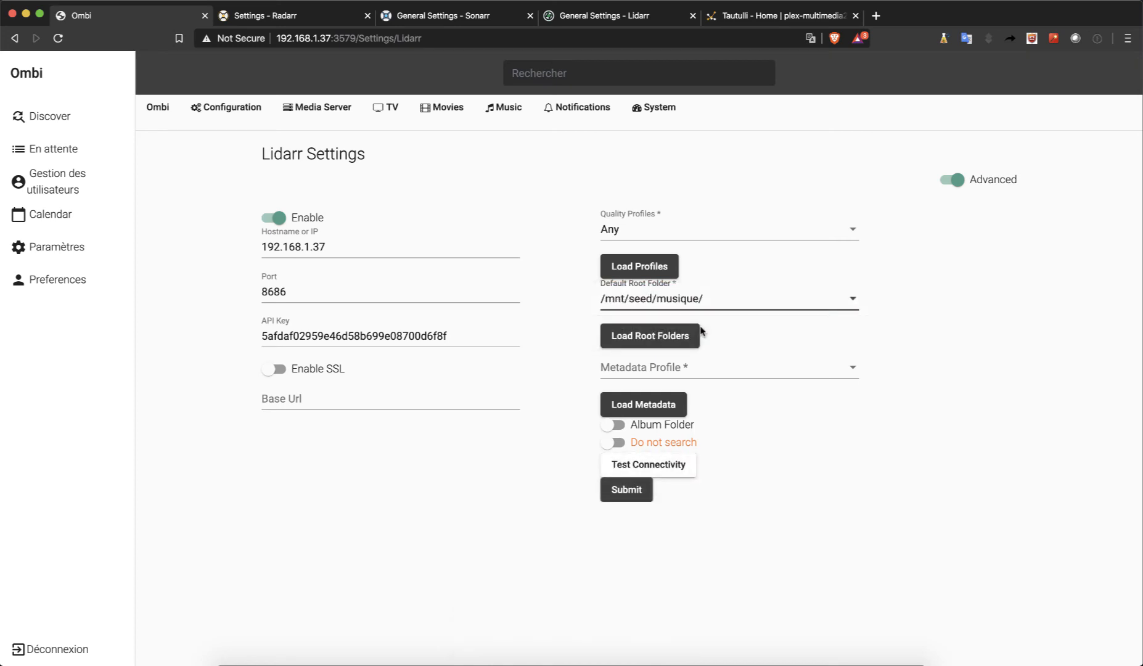
- Load and choose the Standard metadata profile, test the Lidarr connection and save
{"action": "left_click", "coordinate": [671, 368]}
{"action": "left_click", "coordinate": [897, 347]}
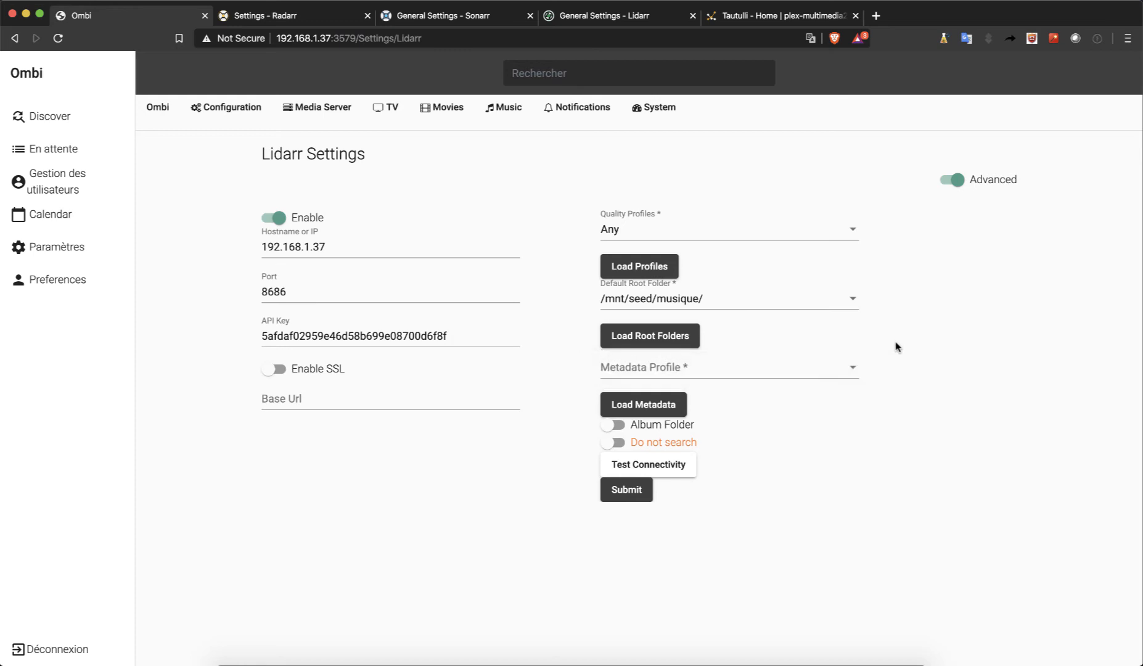
{"action": "left_click", "coordinate": [658, 401]}
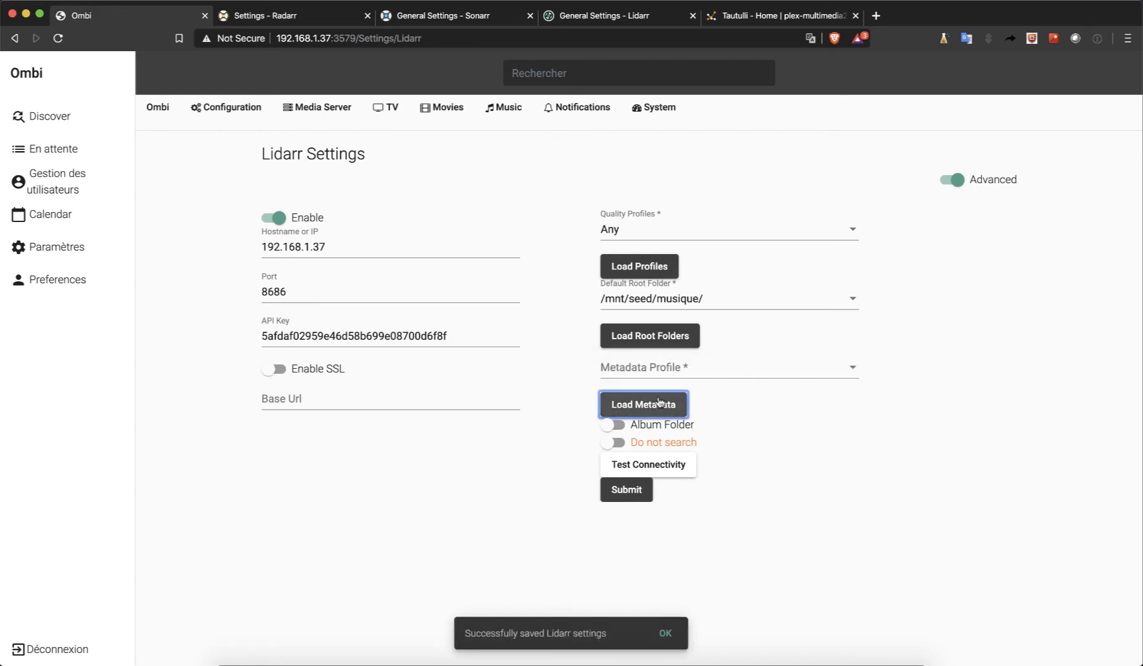
{"action": "left_click", "coordinate": [804, 376]}
{"action": "left_click", "coordinate": [754, 408]}
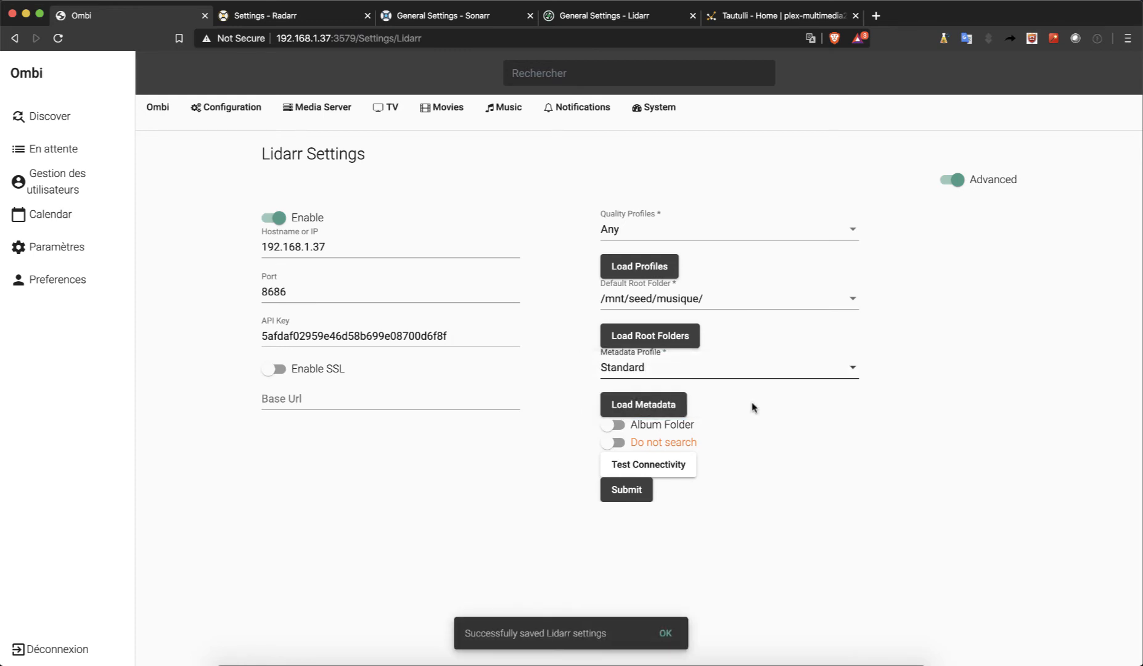
{"action": "left_click", "coordinate": [677, 474]}
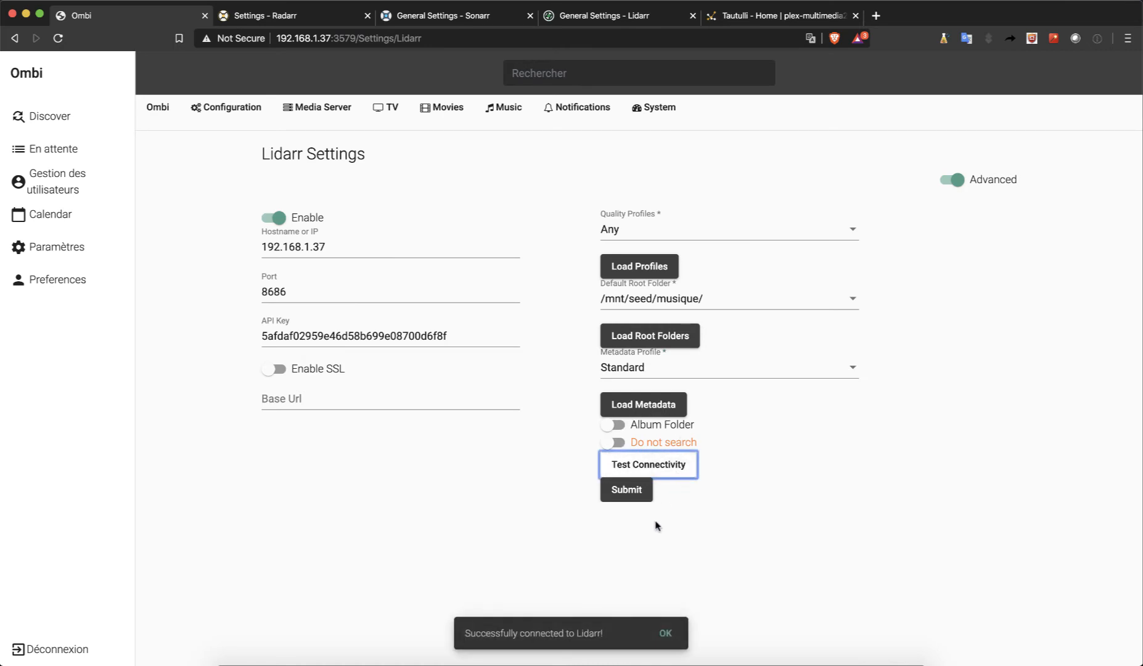
{"action": "left_click", "coordinate": [629, 493]}
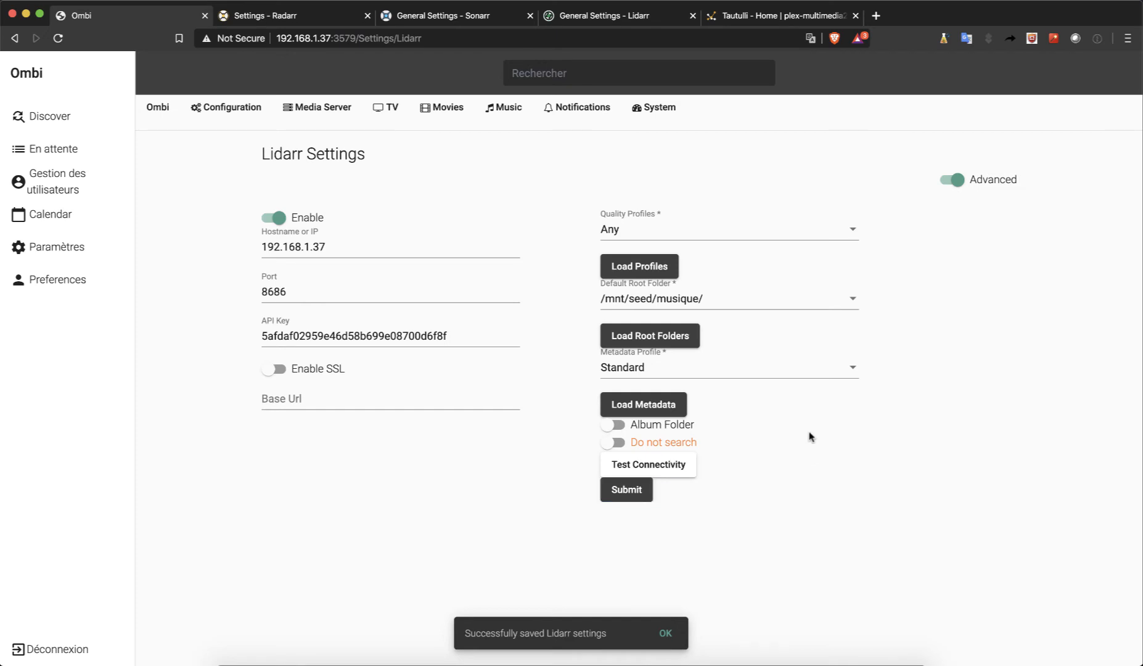
{"action": "left_click", "coordinate": [591, 111]}
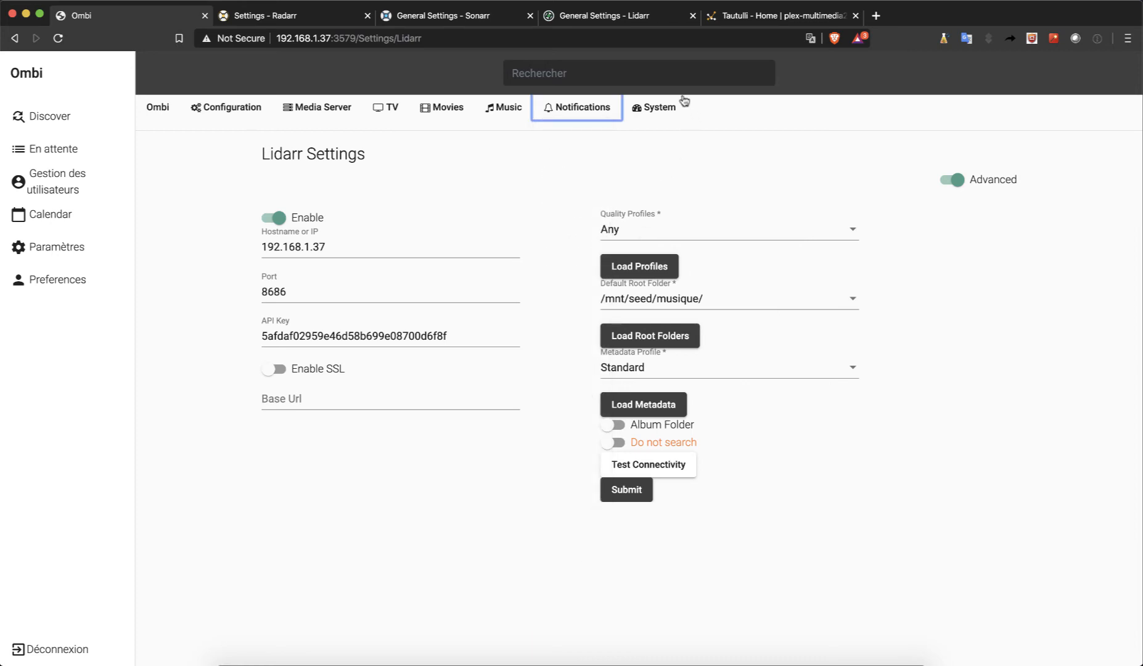
- Browse the System menu, open user management and look over the Add User form's username and alias fields
{"action": "mouse_move", "coordinate": [656, 111]}
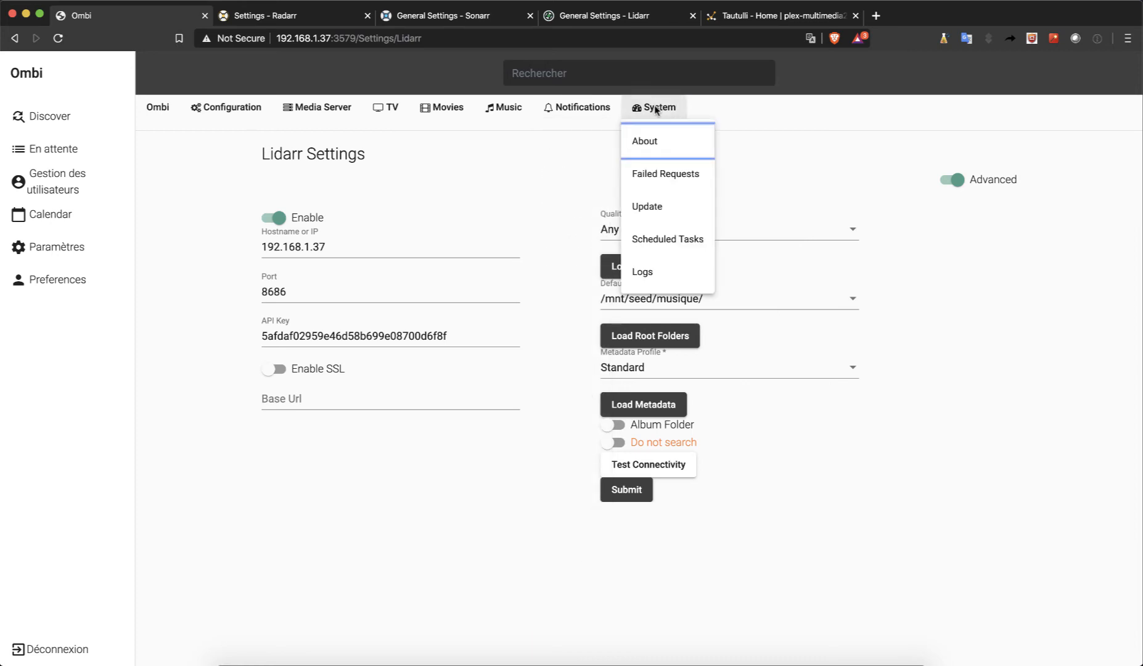
{"action": "left_click", "coordinate": [693, 147]}
{"action": "left_click", "coordinate": [79, 191]}
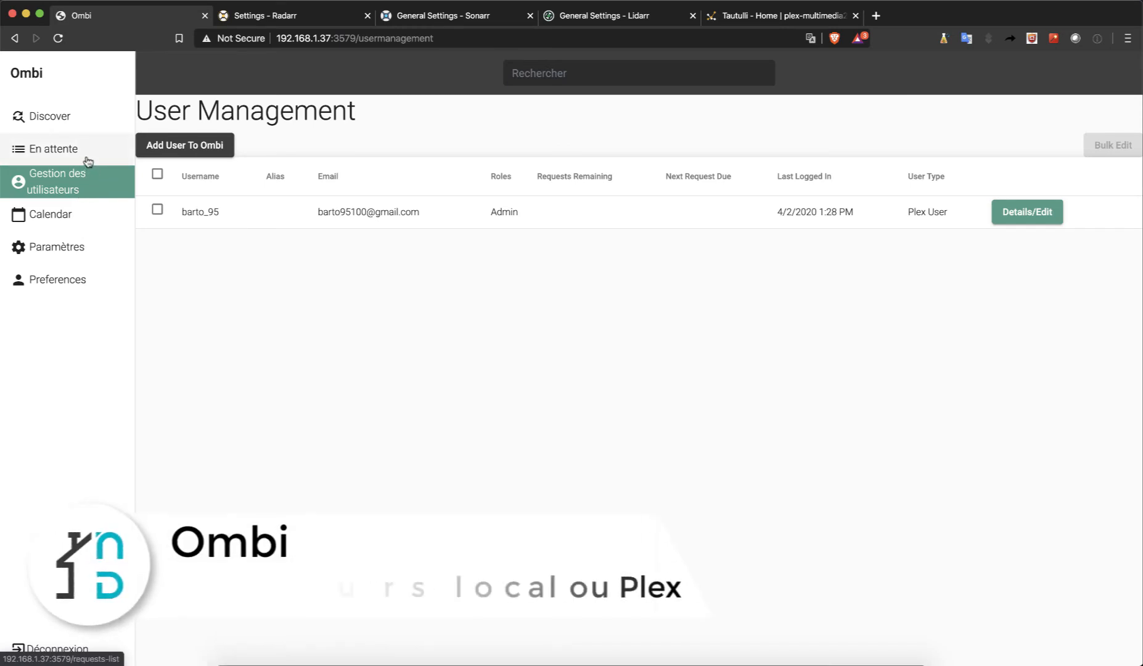
{"action": "left_click", "coordinate": [221, 147]}
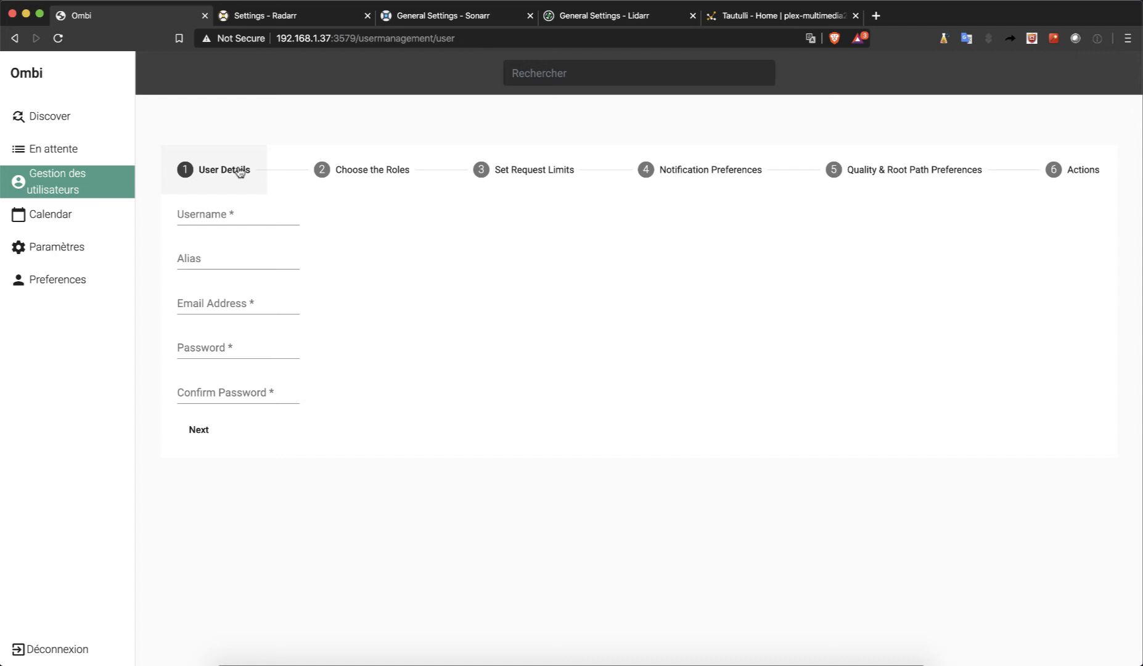
{"action": "left_click", "coordinate": [245, 214]}
{"action": "left_click", "coordinate": [245, 255]}
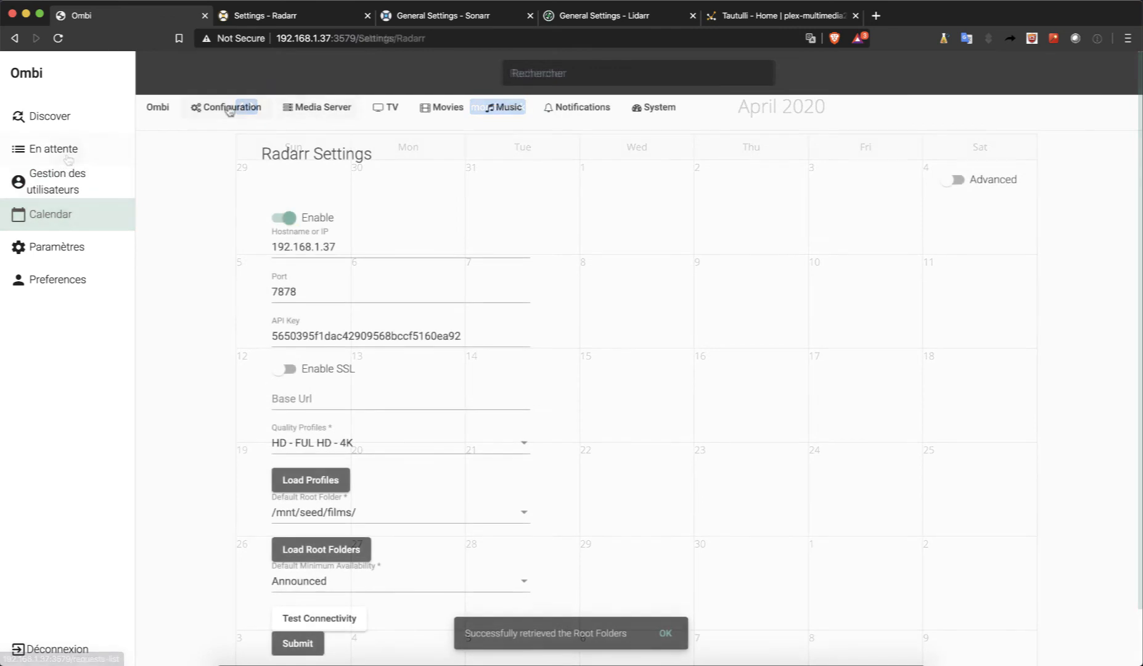
{"action": "left_click", "coordinate": [227, 107]}
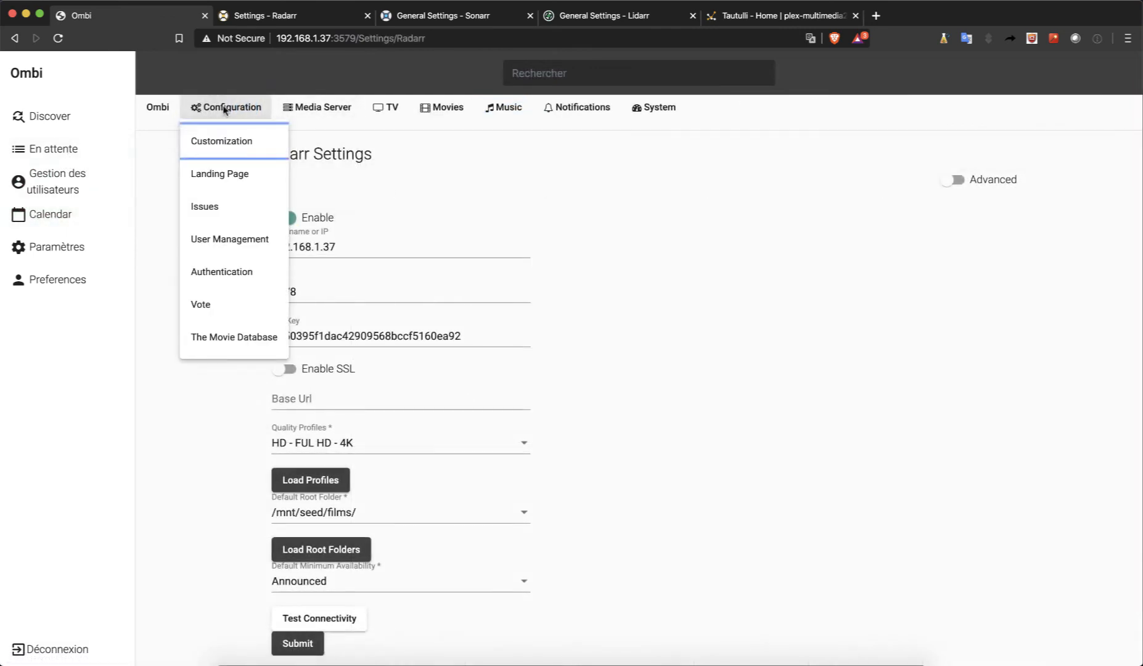
- Enable Plex user import and give new users Request Tv and Request Music by default
{"action": "left_click", "coordinate": [232, 240]}
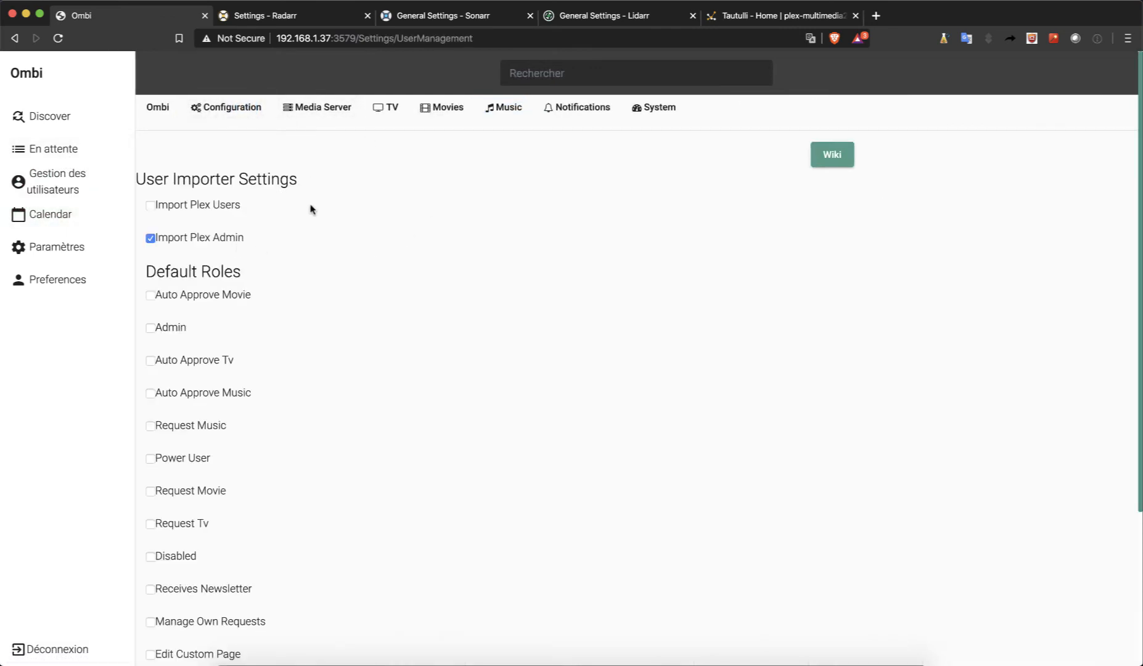
{"action": "left_click", "coordinate": [151, 206]}
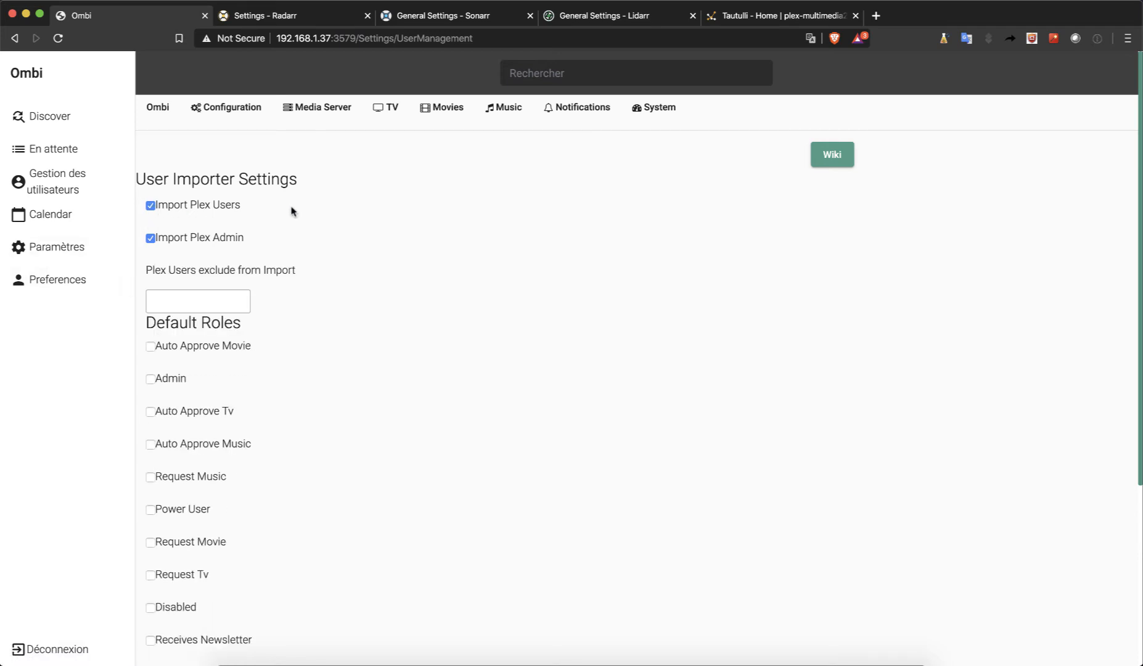
{"action": "scroll", "coordinate": [313, 296], "scroll_direction": "down", "scroll_amount": 5}
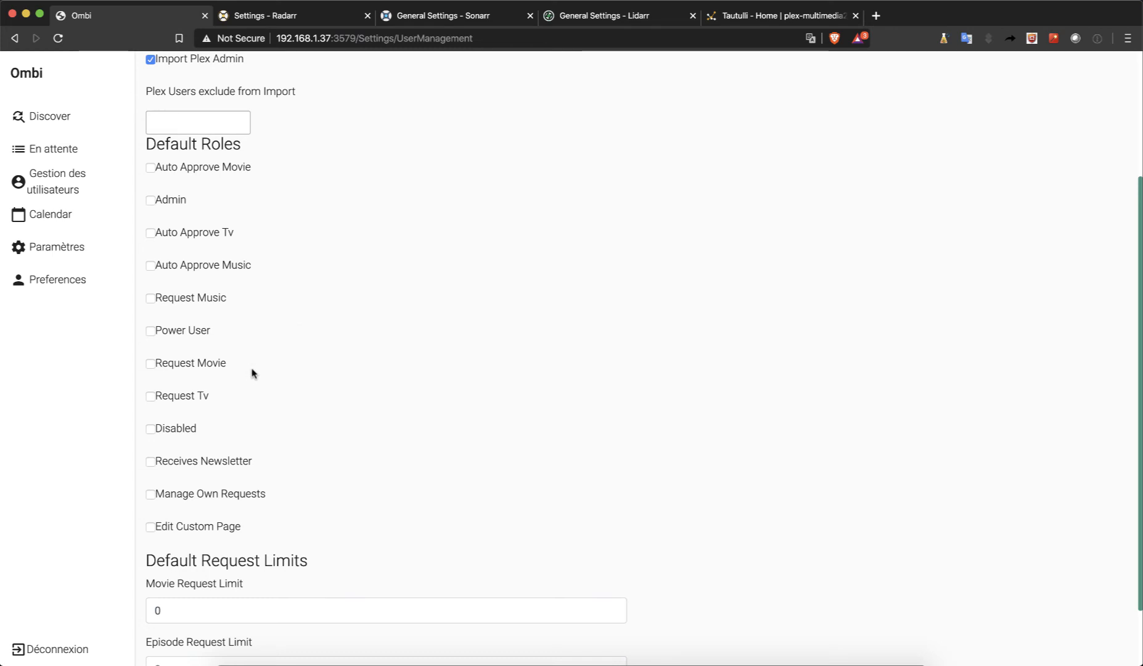
{"action": "left_click", "coordinate": [150, 397]}
{"action": "left_click", "coordinate": [150, 300]}
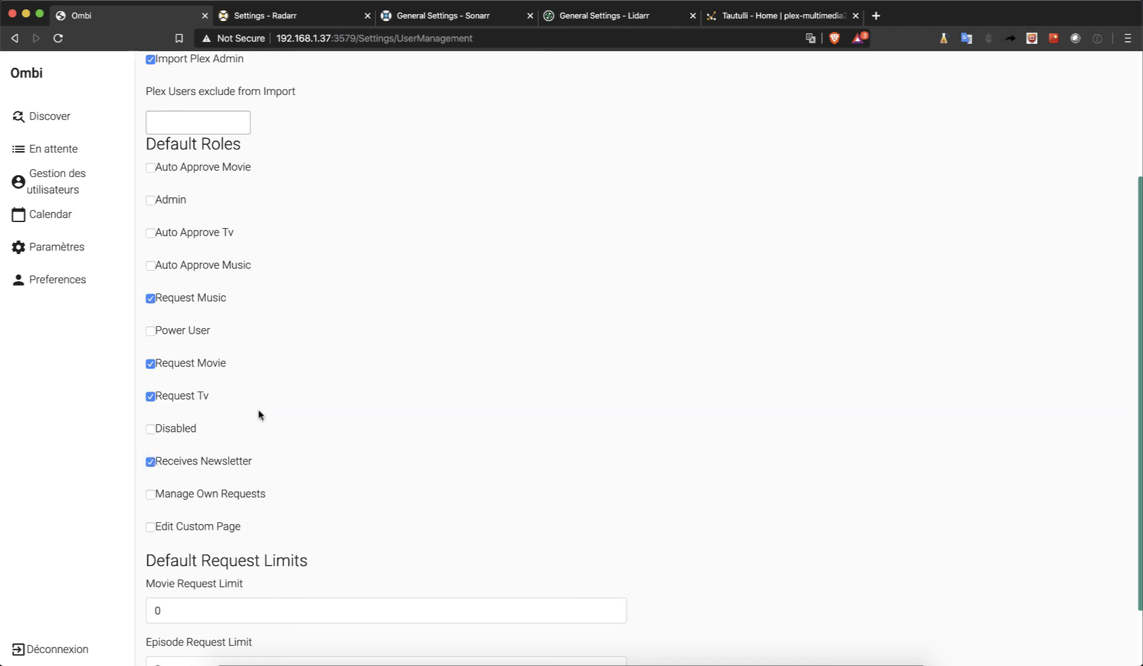
- Save the user management defaults with Request Movie, Tv, Music and Newsletter roles
{"action": "scroll", "coordinate": [260, 415], "scroll_direction": "down", "scroll_amount": 1}
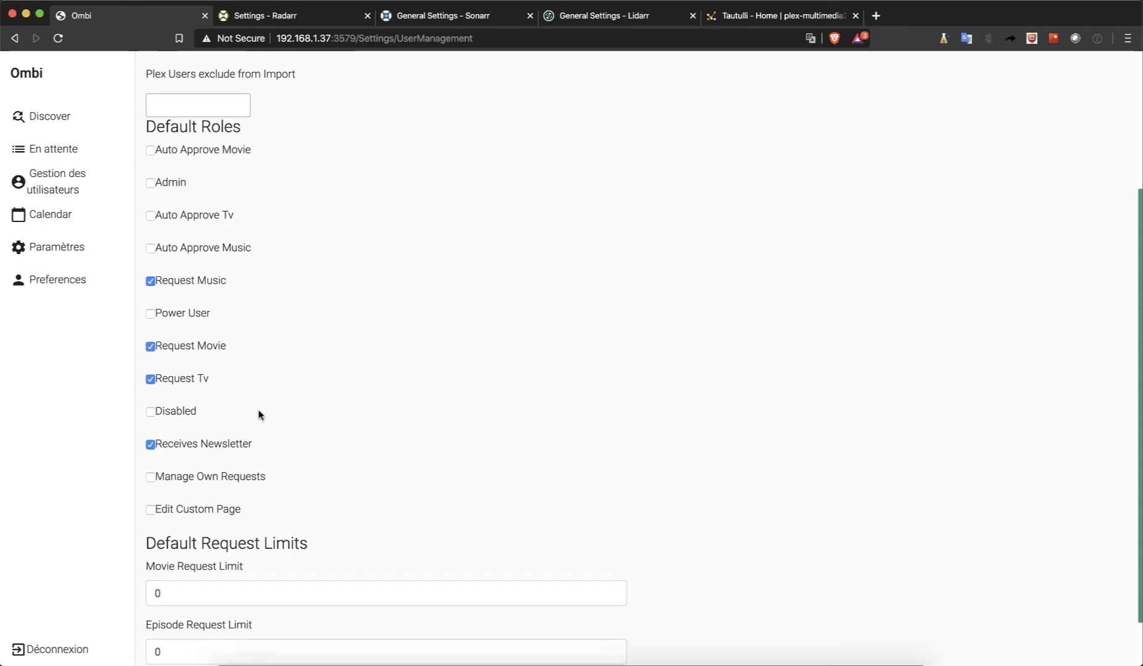
{"action": "scroll", "coordinate": [260, 415], "scroll_direction": "down", "scroll_amount": 3}
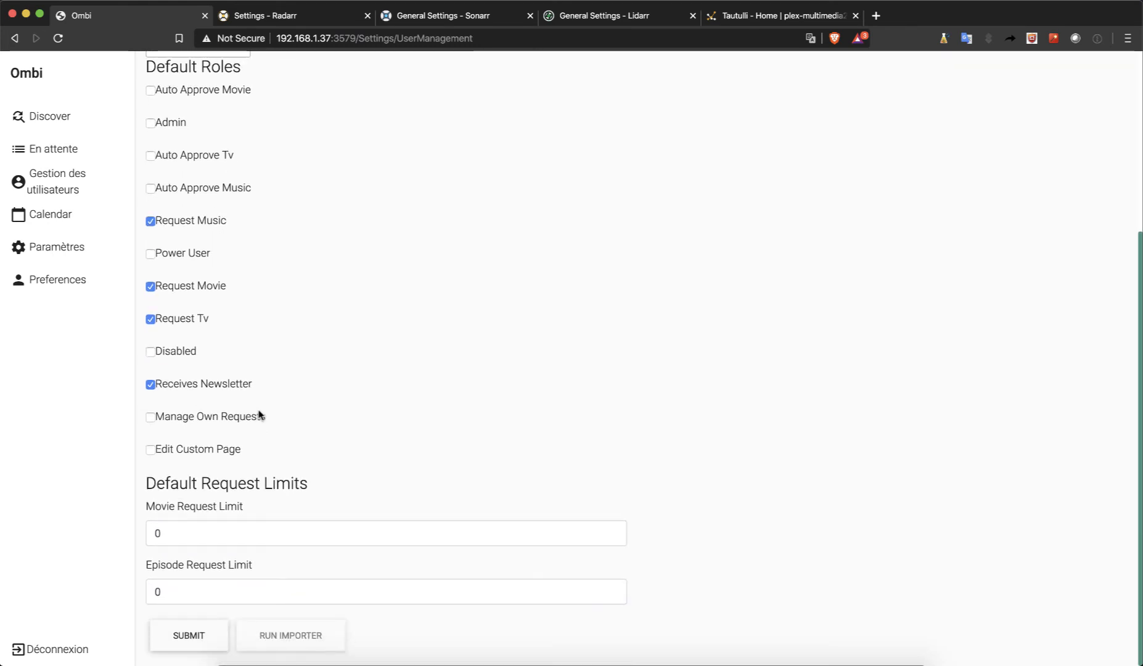
{"action": "scroll", "coordinate": [259, 415], "scroll_direction": "up", "scroll_amount": 10}
{"action": "scroll", "coordinate": [259, 415], "scroll_direction": "down", "scroll_amount": 10}
{"action": "left_click", "coordinate": [192, 638]}
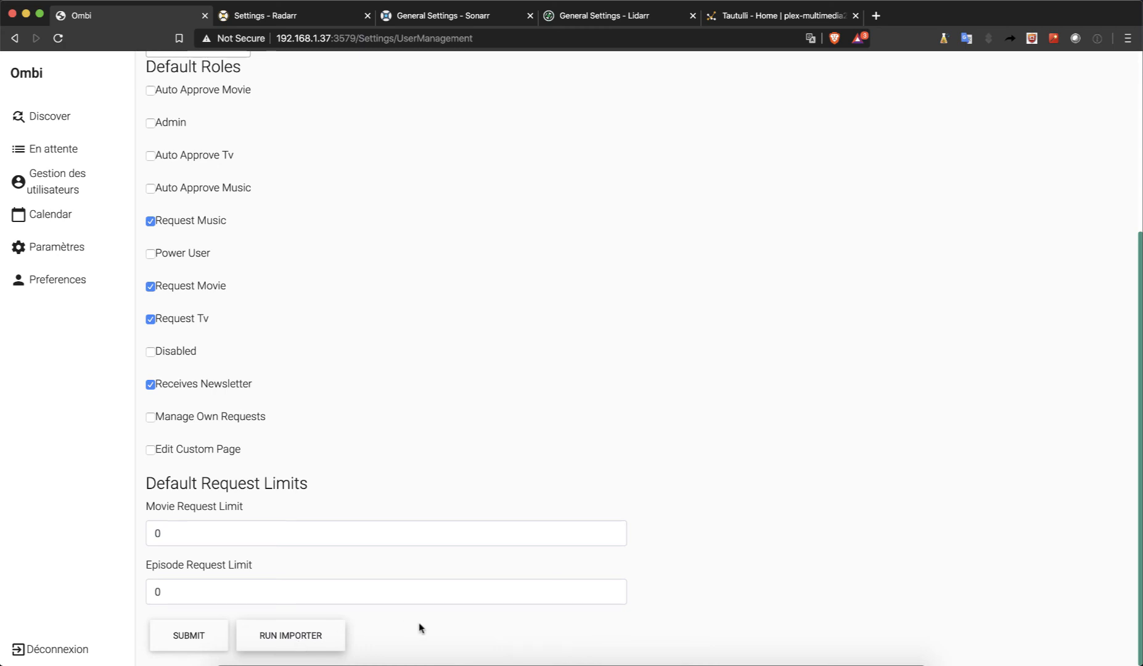
{"action": "scroll", "coordinate": [421, 627], "scroll_direction": "up", "scroll_amount": 4}
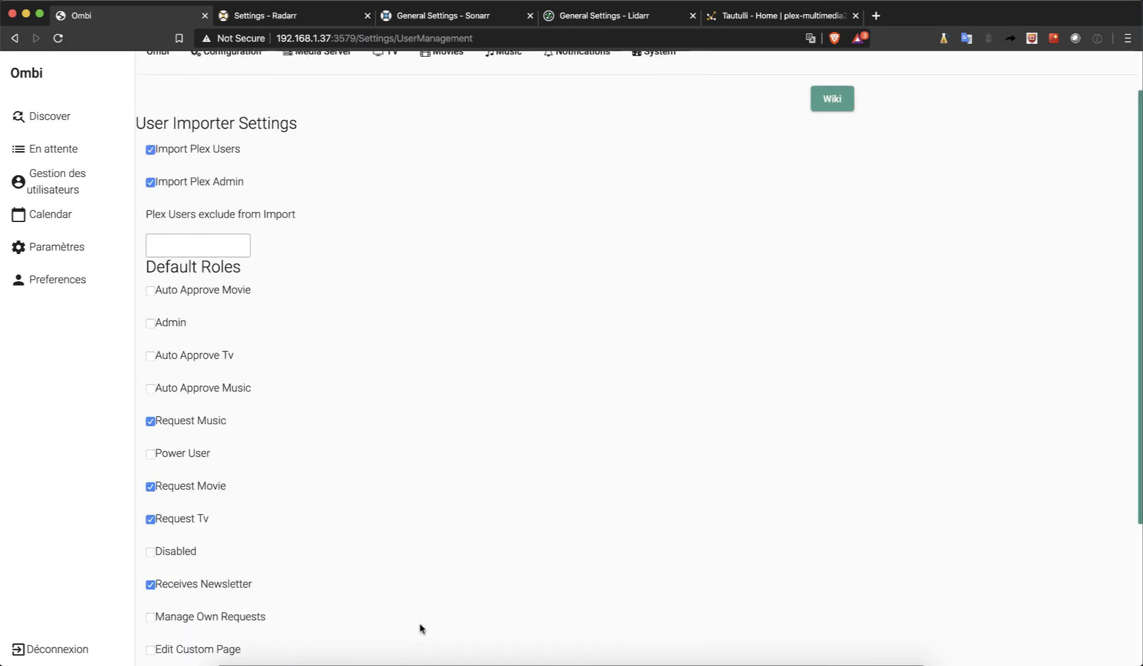
{"action": "scroll", "coordinate": [422, 628], "scroll_direction": "up", "scroll_amount": 1}
{"action": "scroll", "coordinate": [421, 628], "scroll_direction": "down", "scroll_amount": 5}
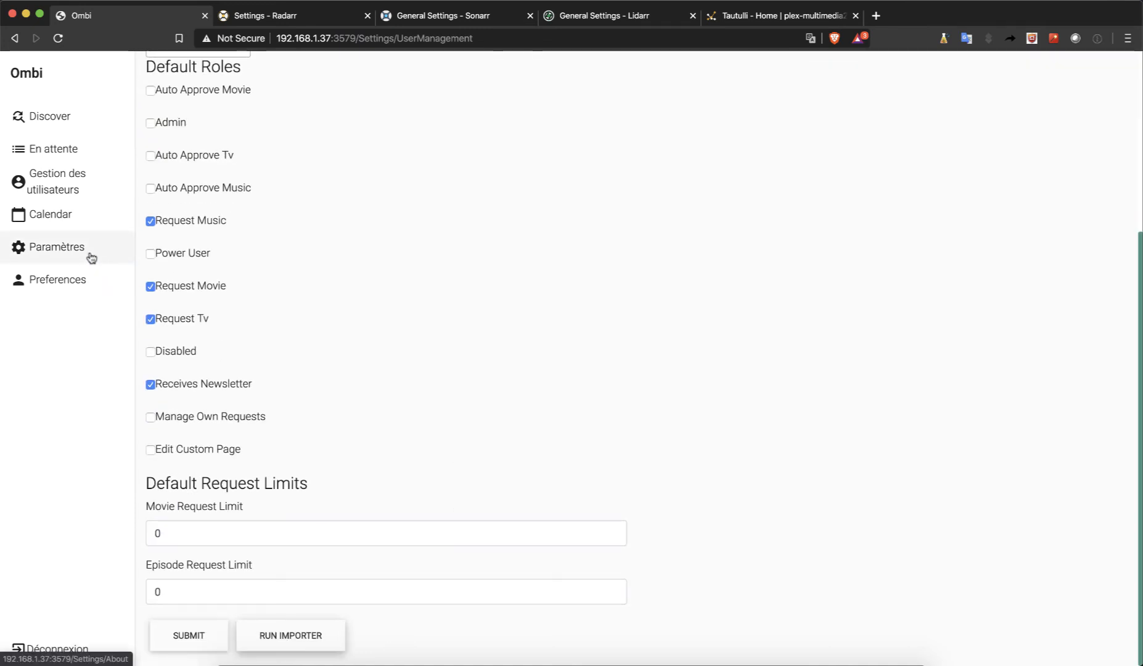
- Check the user list, then filter Discover to movies and browse the popular titles
{"action": "left_click", "coordinate": [63, 182]}
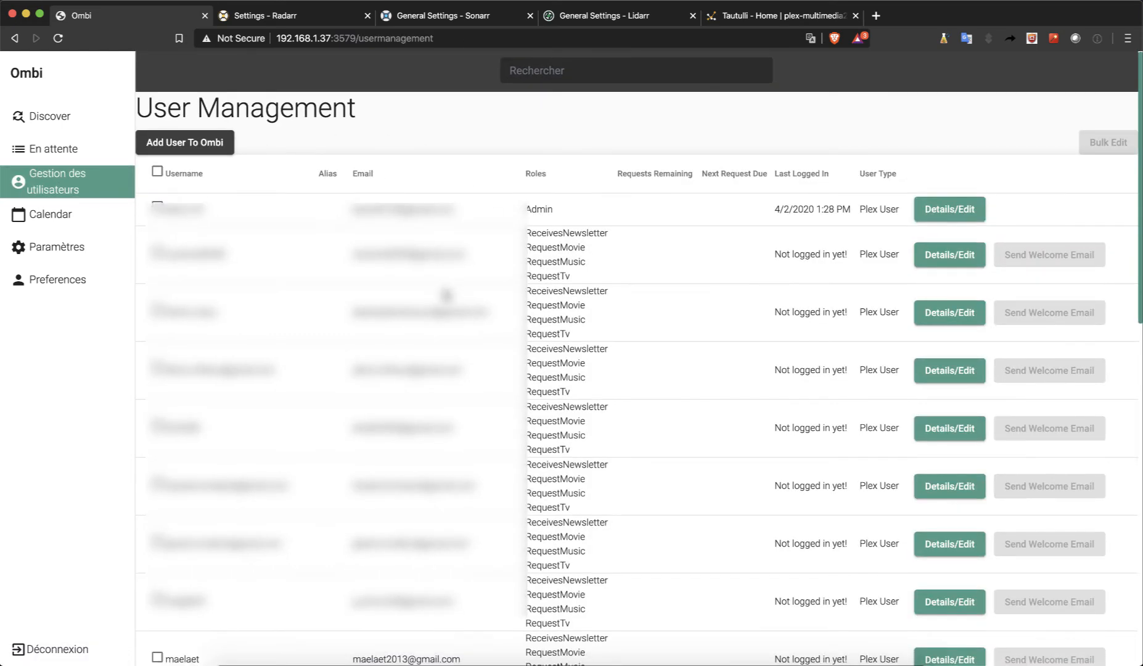
{"action": "left_click", "coordinate": [62, 124]}
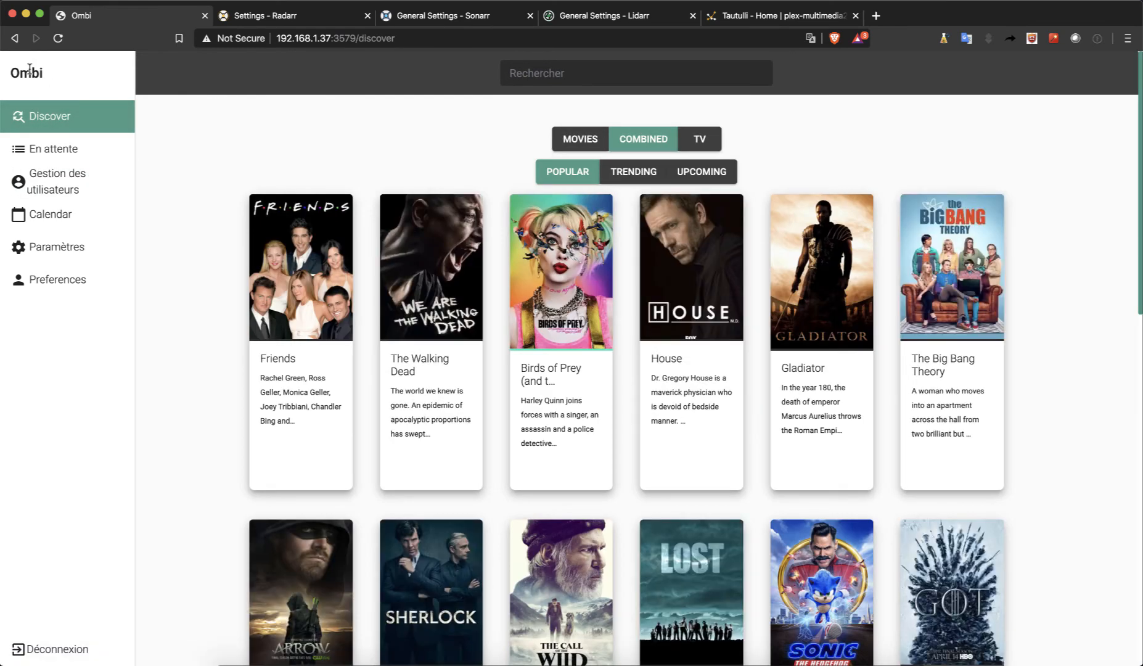
{"action": "left_click", "coordinate": [589, 140]}
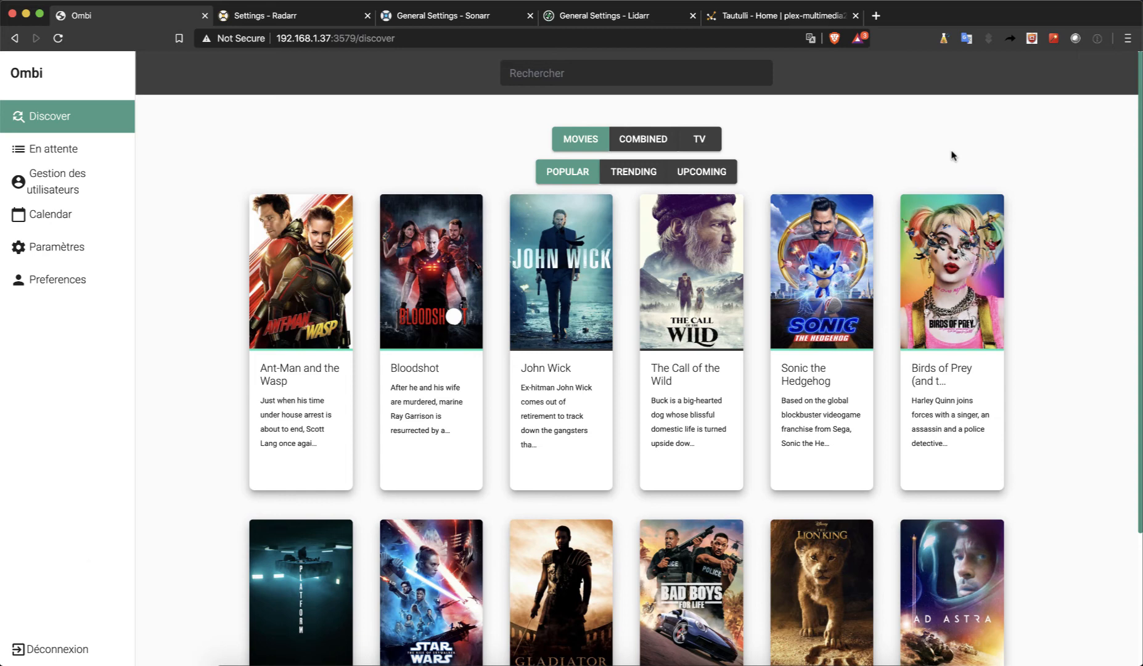
{"action": "scroll", "coordinate": [953, 156], "scroll_direction": "down", "scroll_amount": 1}
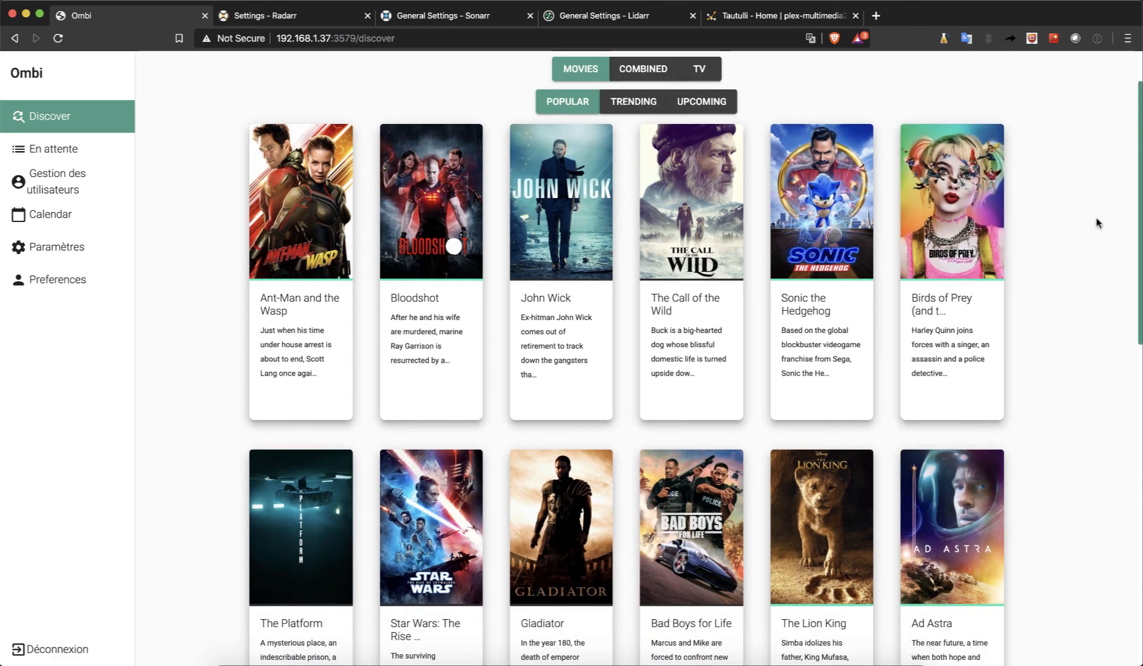
{"action": "scroll", "coordinate": [1098, 223], "scroll_direction": "down", "scroll_amount": 2}
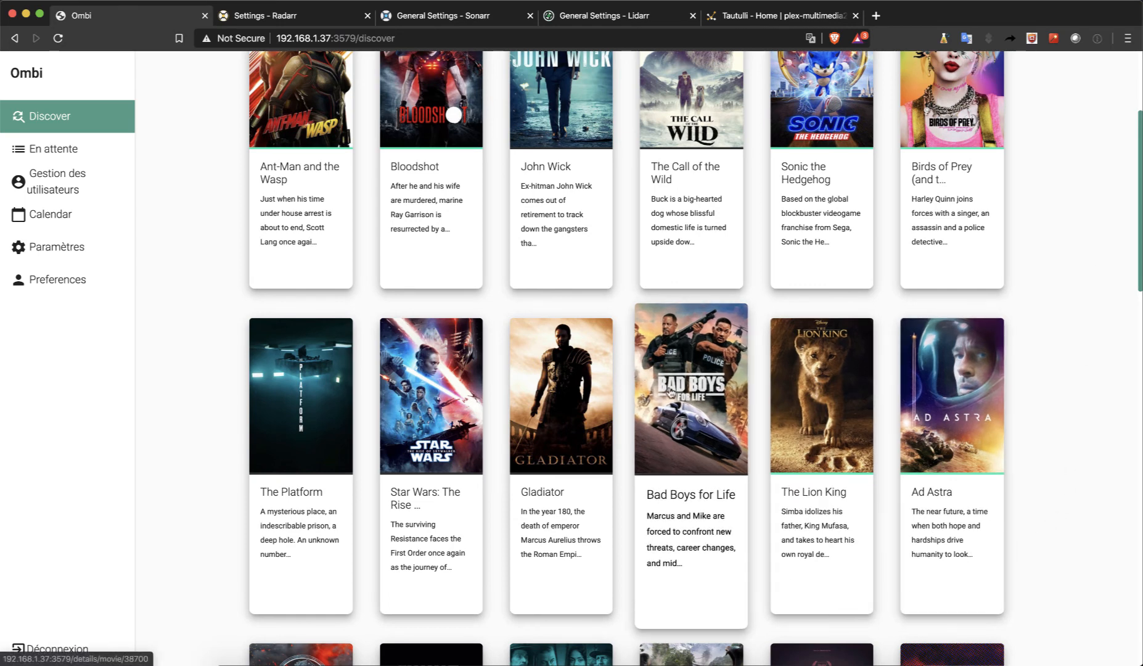
- Open Bad Boys for Life (2020) and request it with + Demander
{"action": "left_click", "coordinate": [671, 392]}
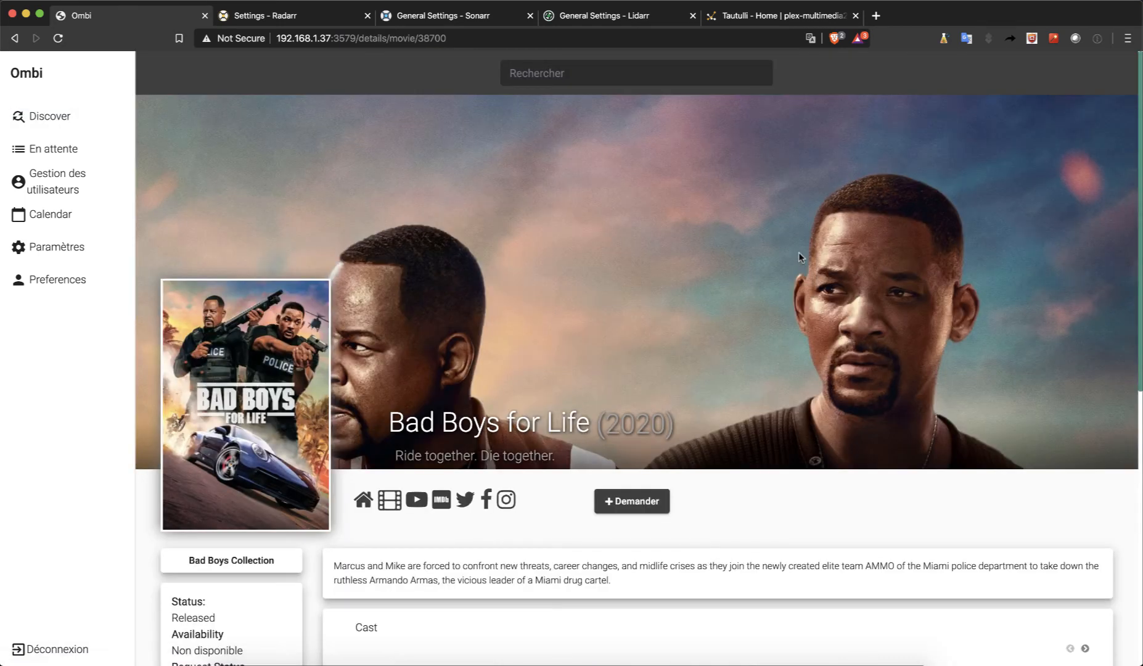
{"action": "scroll", "coordinate": [755, 258], "scroll_direction": "down", "scroll_amount": 3}
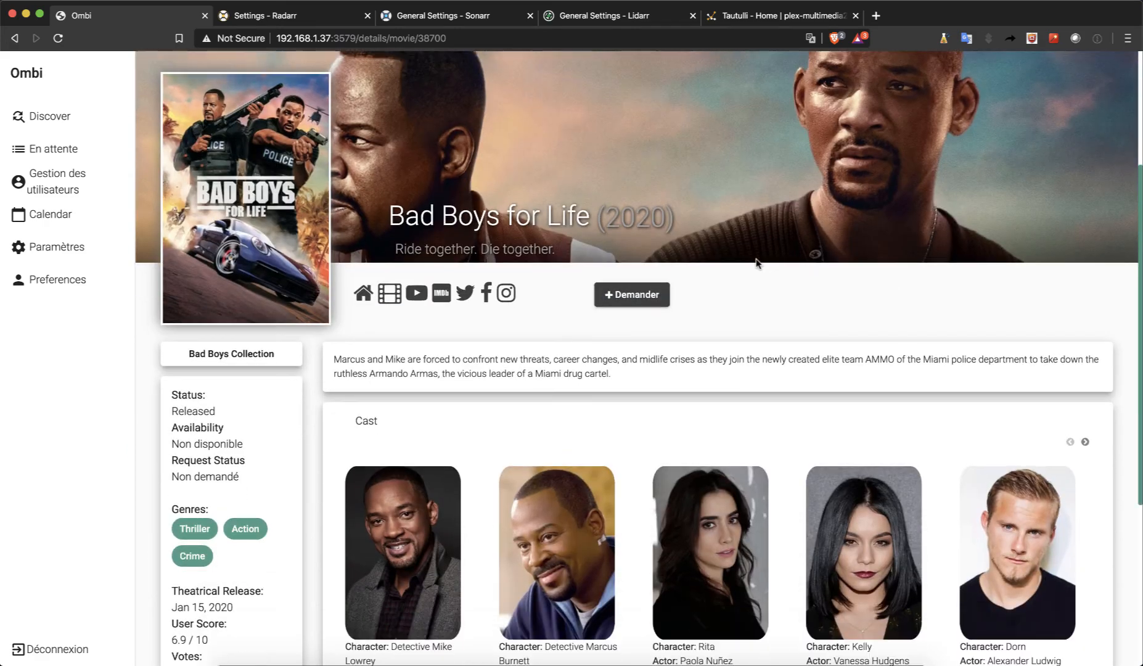
{"action": "scroll", "coordinate": [757, 262], "scroll_direction": "down", "scroll_amount": 2}
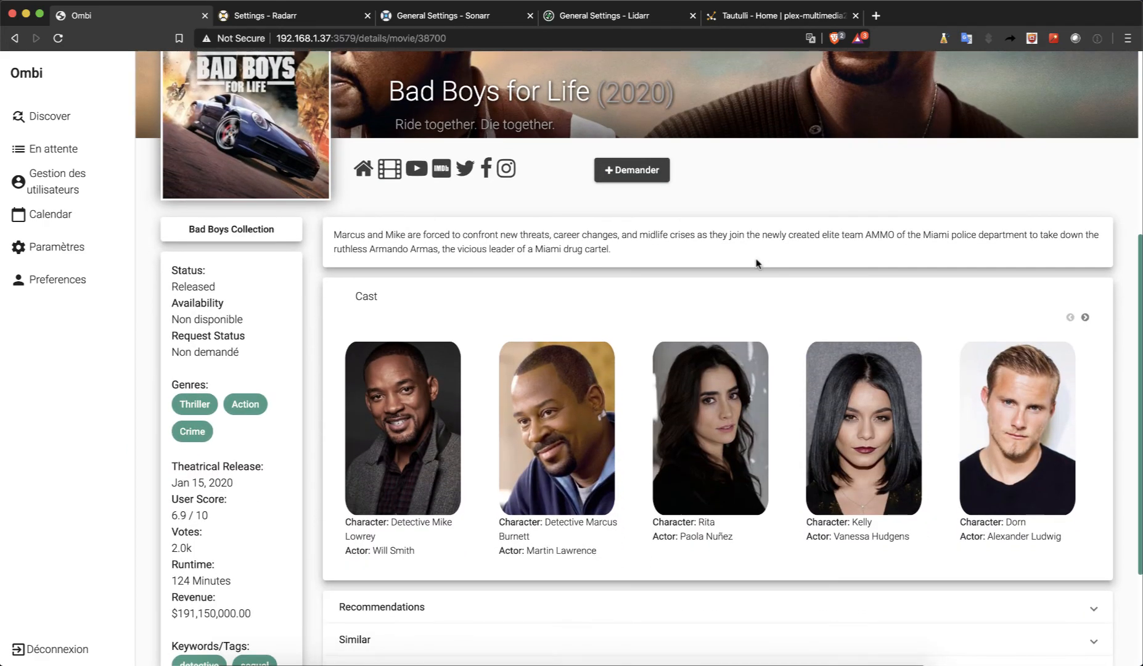
{"action": "scroll", "coordinate": [757, 263], "scroll_direction": "down", "scroll_amount": 2}
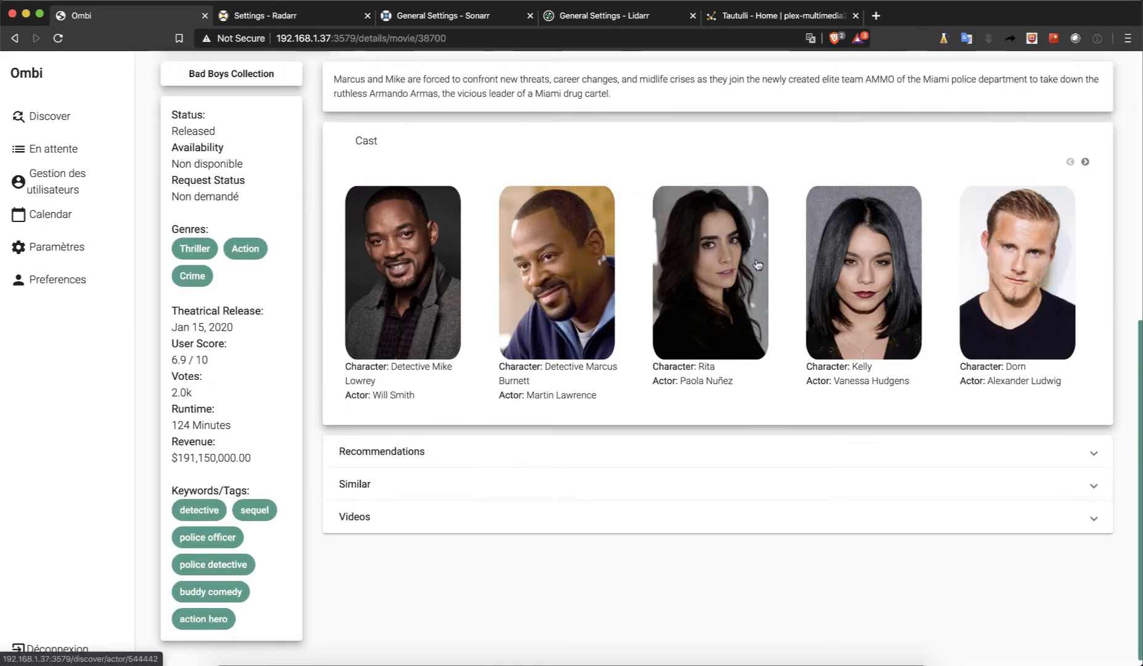
{"action": "scroll", "coordinate": [1078, 402], "scroll_direction": "up", "scroll_amount": 8}
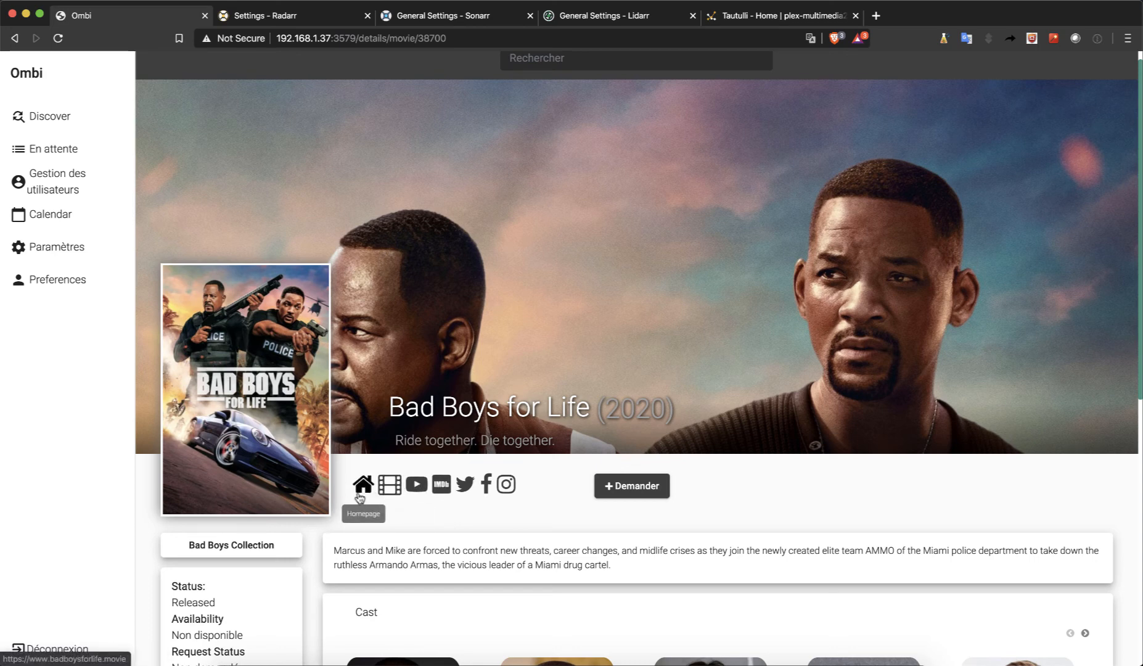
{"action": "left_click", "coordinate": [624, 487]}
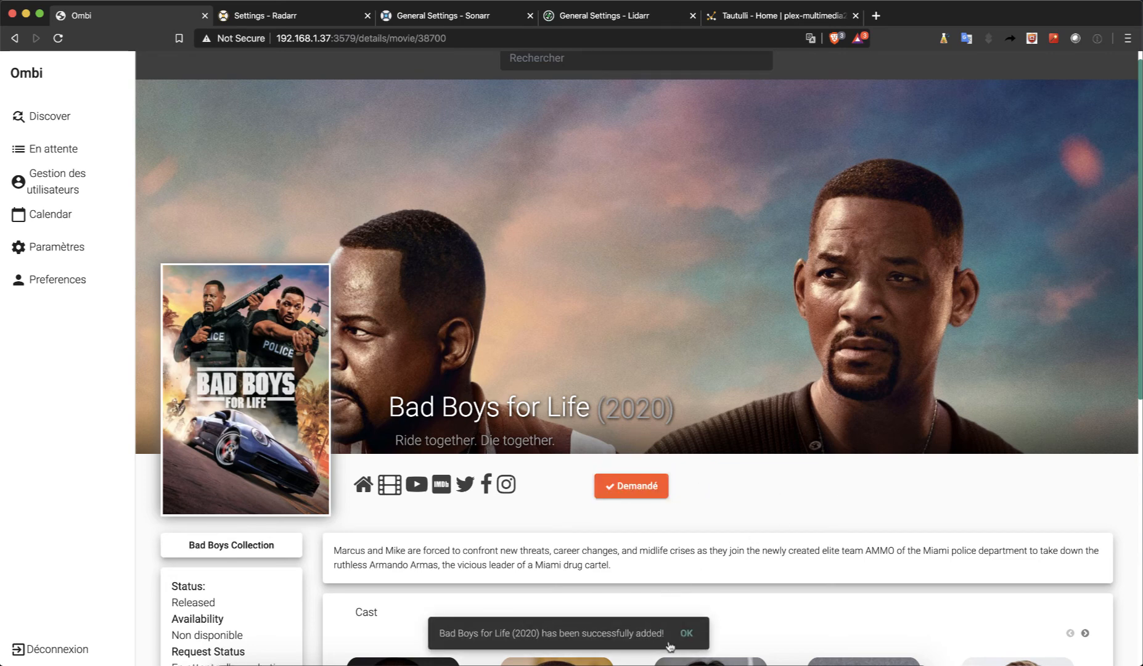
- Dismiss the Ombi toast and open Bad Boys For Life in Radarr's movie library
{"action": "left_click", "coordinate": [698, 647]}
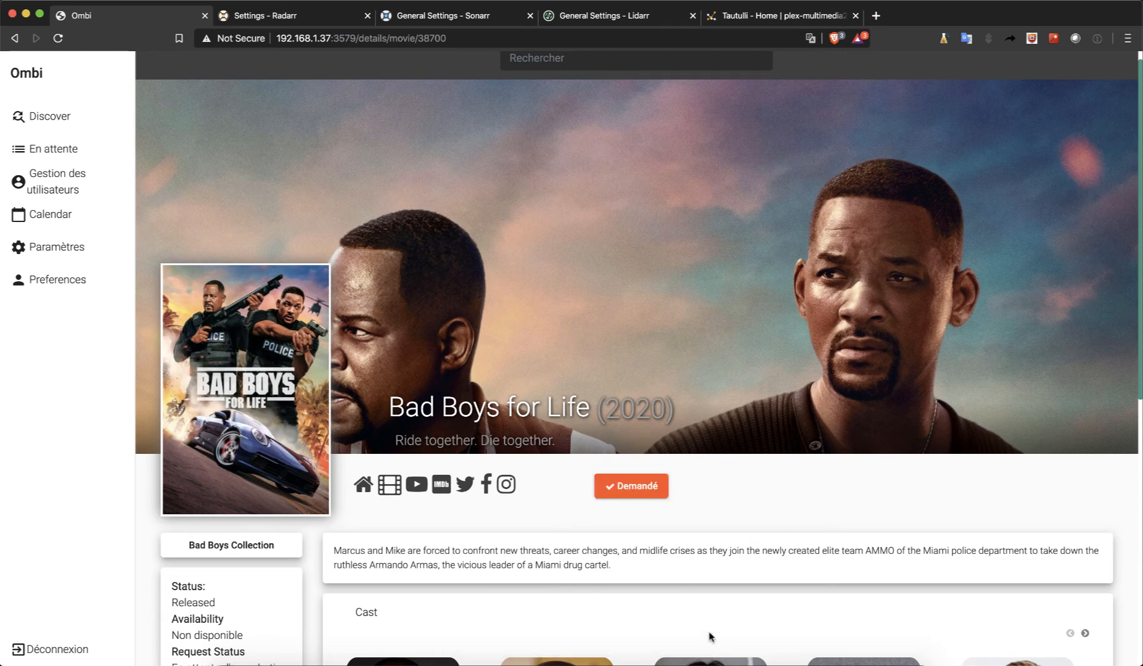
{"action": "left_click", "coordinate": [312, 22]}
{"action": "scroll", "coordinate": [298, 82], "scroll_direction": "up", "scroll_amount": 5}
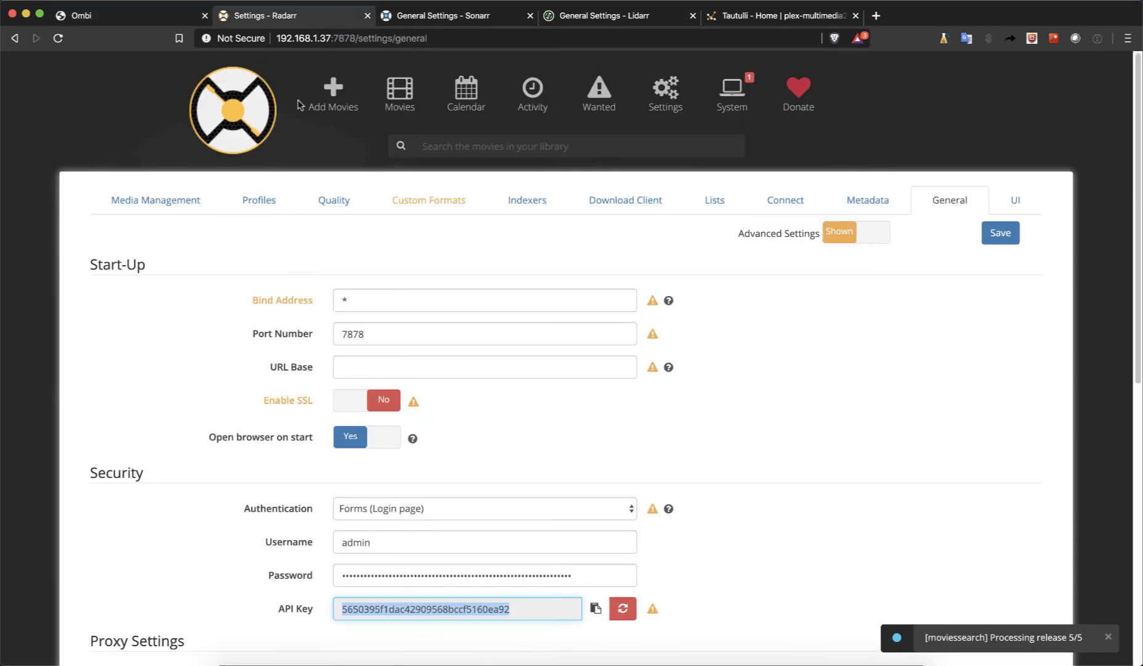
{"action": "left_click", "coordinate": [424, 109]}
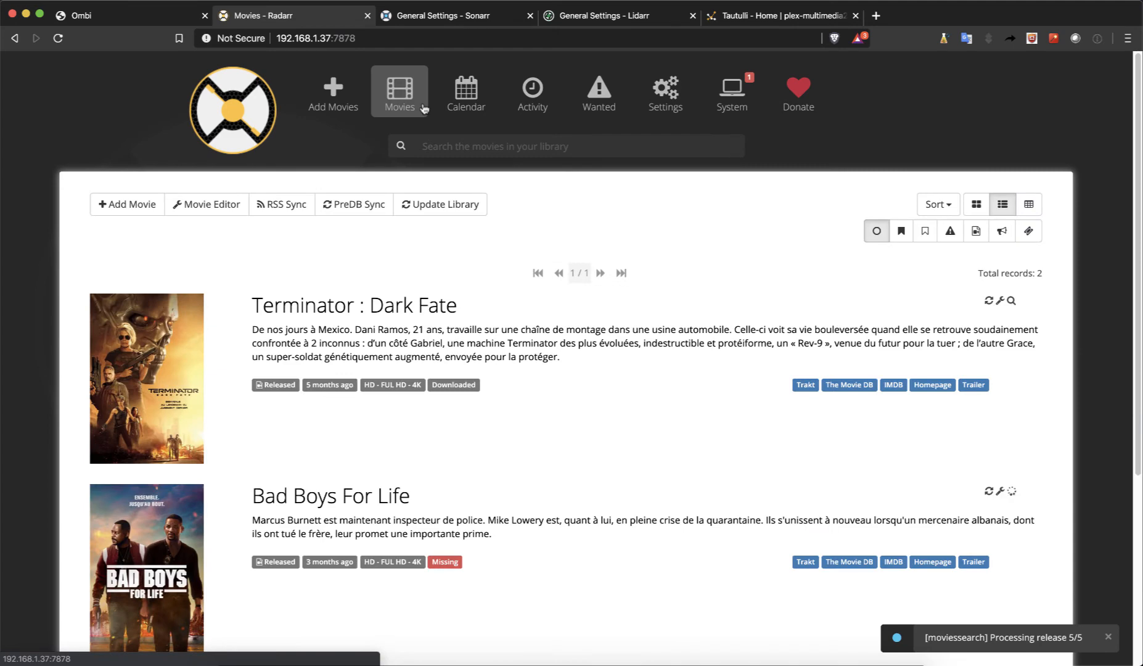
{"action": "scroll", "coordinate": [498, 268], "scroll_direction": "down", "scroll_amount": 5}
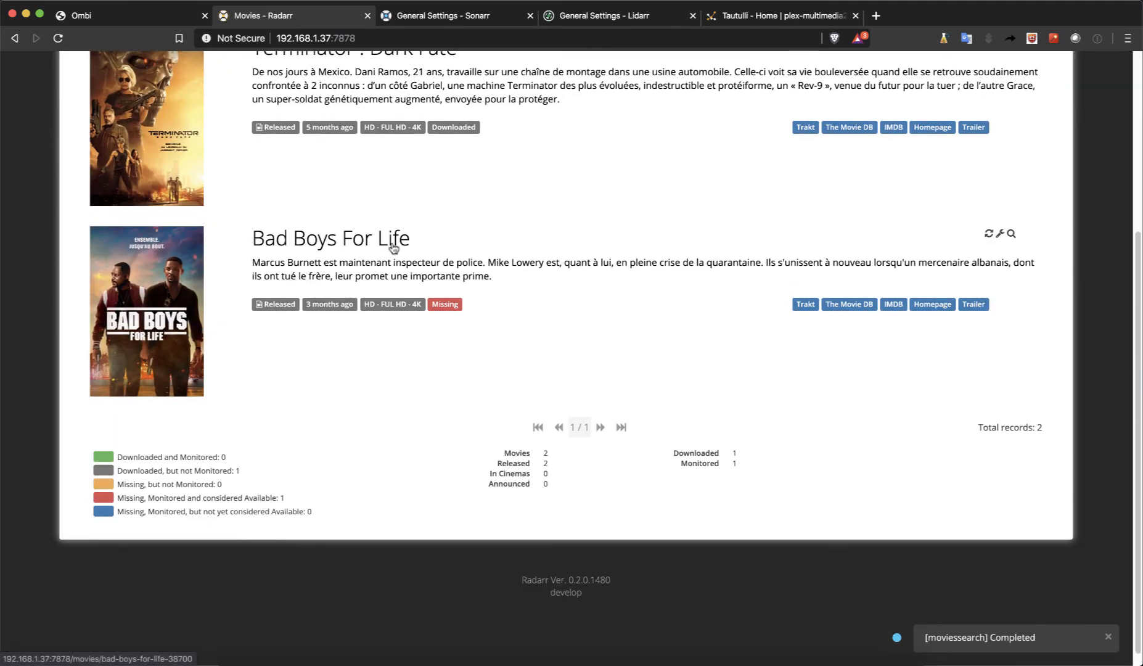
{"action": "left_click", "coordinate": [393, 248]}
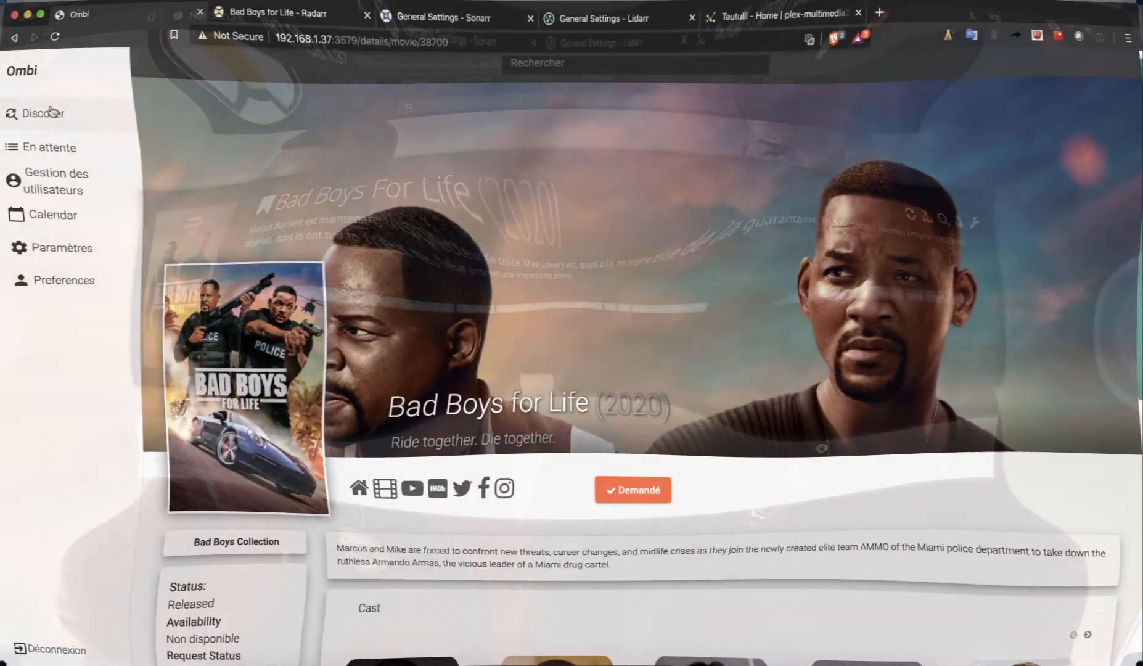
- Filter Ombi's Discover page to TV series and open the Breaking Bad (2008) details
{"action": "left_click", "coordinate": [49, 113]}
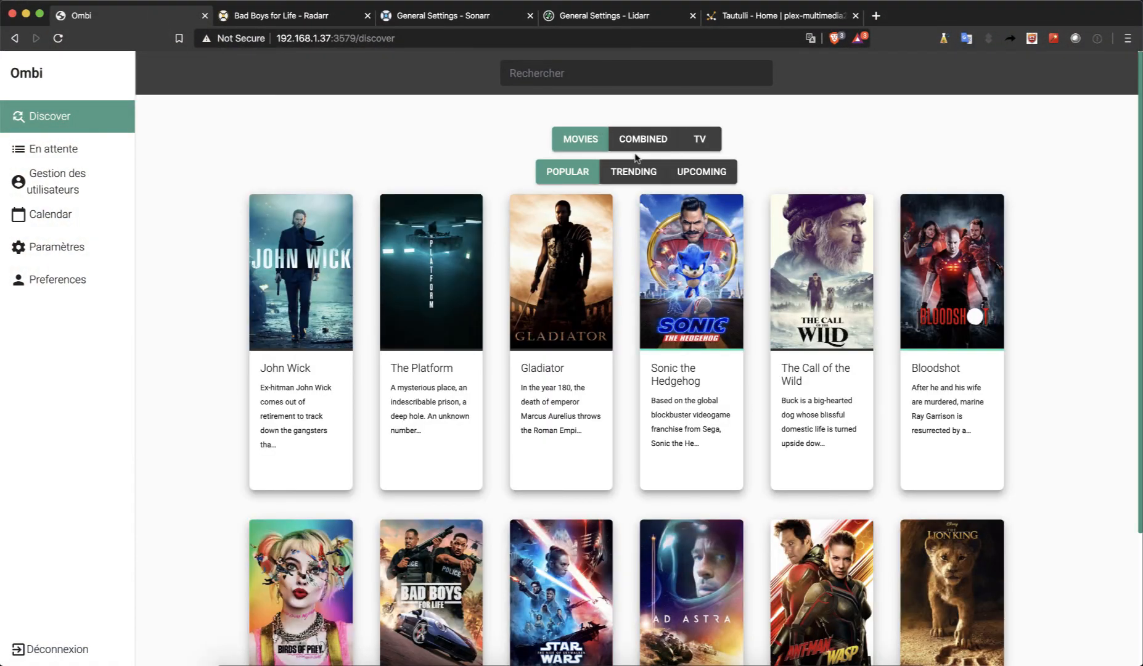
{"action": "left_click", "coordinate": [697, 138]}
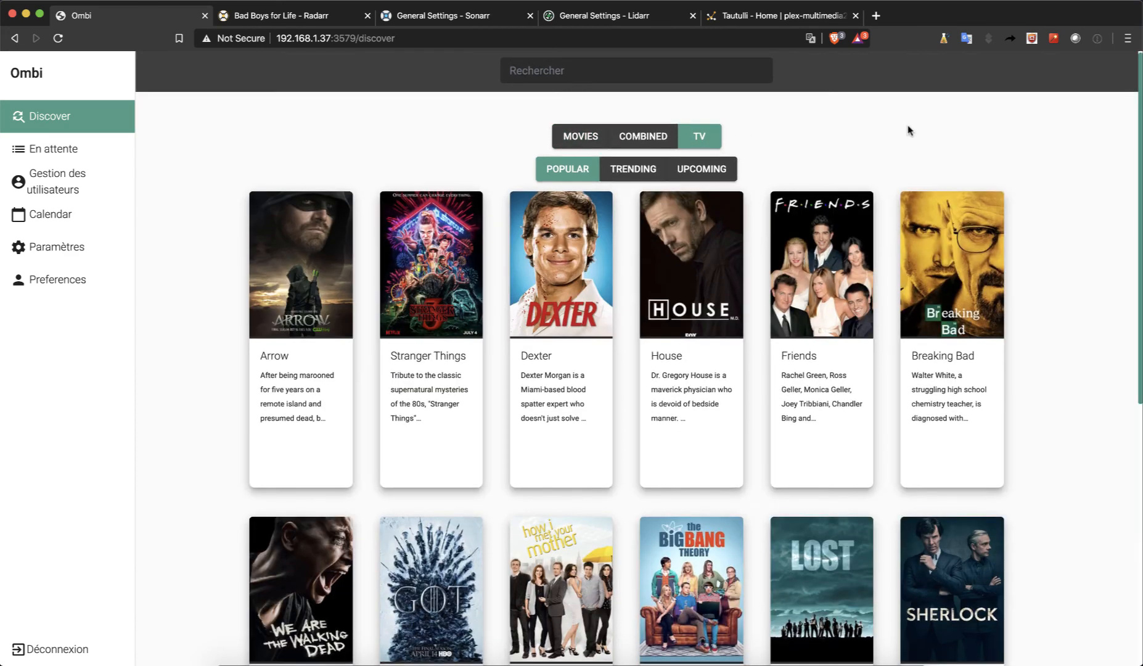
{"action": "scroll", "coordinate": [909, 130], "scroll_direction": "down", "scroll_amount": 1}
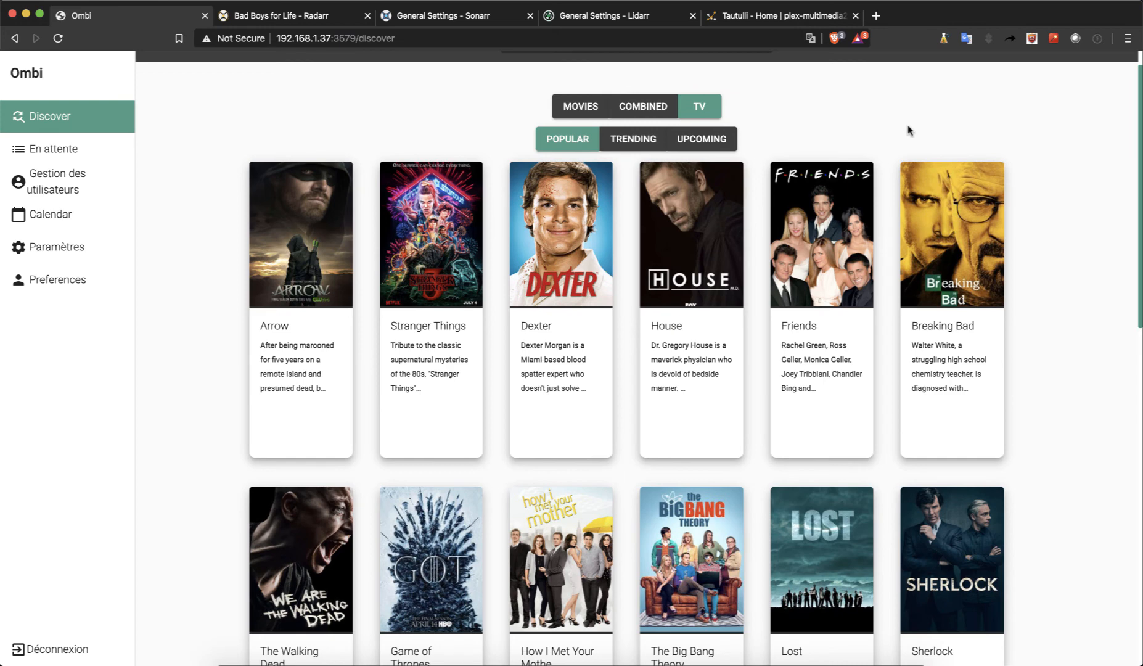
{"action": "left_click", "coordinate": [956, 232]}
{"action": "scroll", "coordinate": [957, 233], "scroll_direction": "down", "scroll_amount": 5}
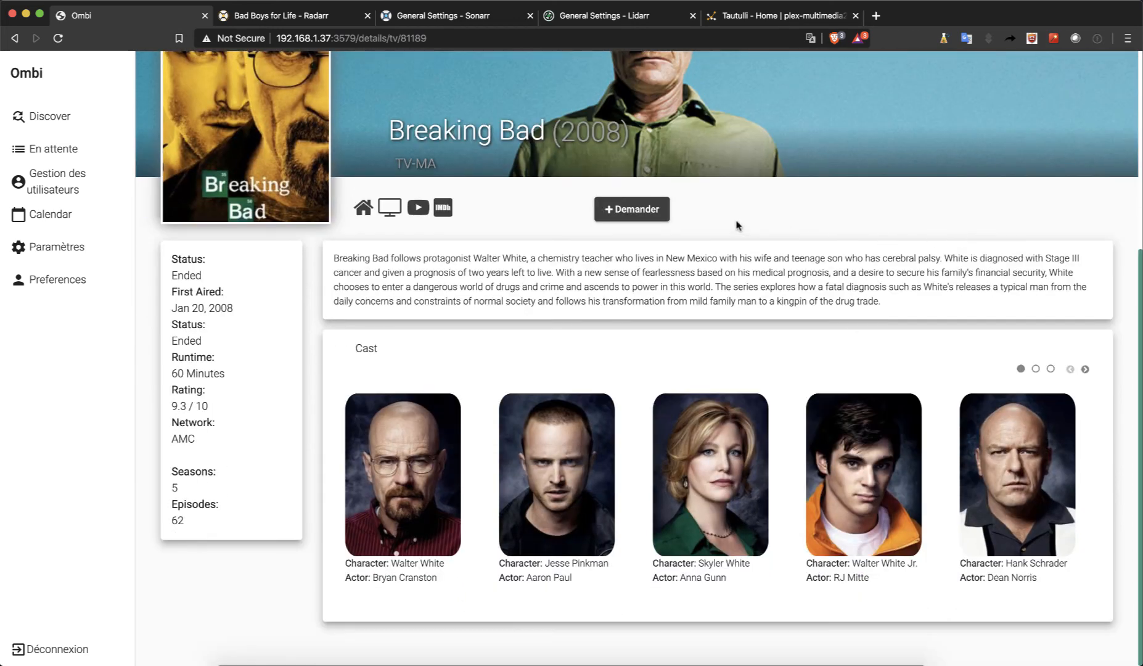
- Tick the Breaking Bad season checkboxes in the request dialog and submit the request
{"action": "left_click", "coordinate": [619, 213]}
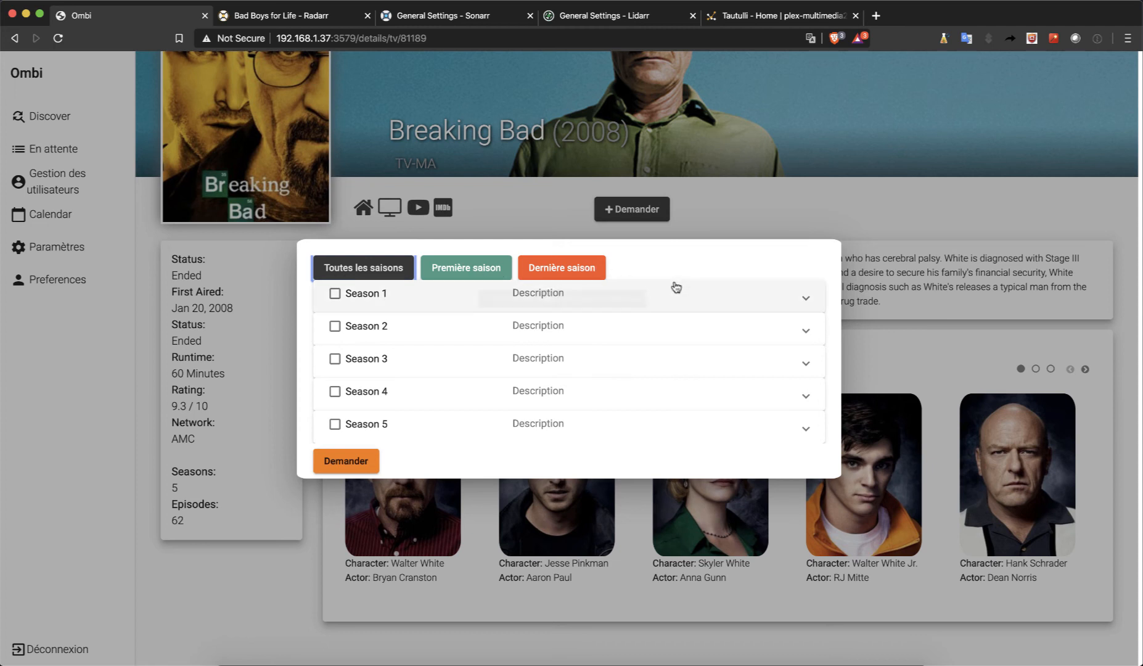
{"action": "left_click", "coordinate": [805, 299]}
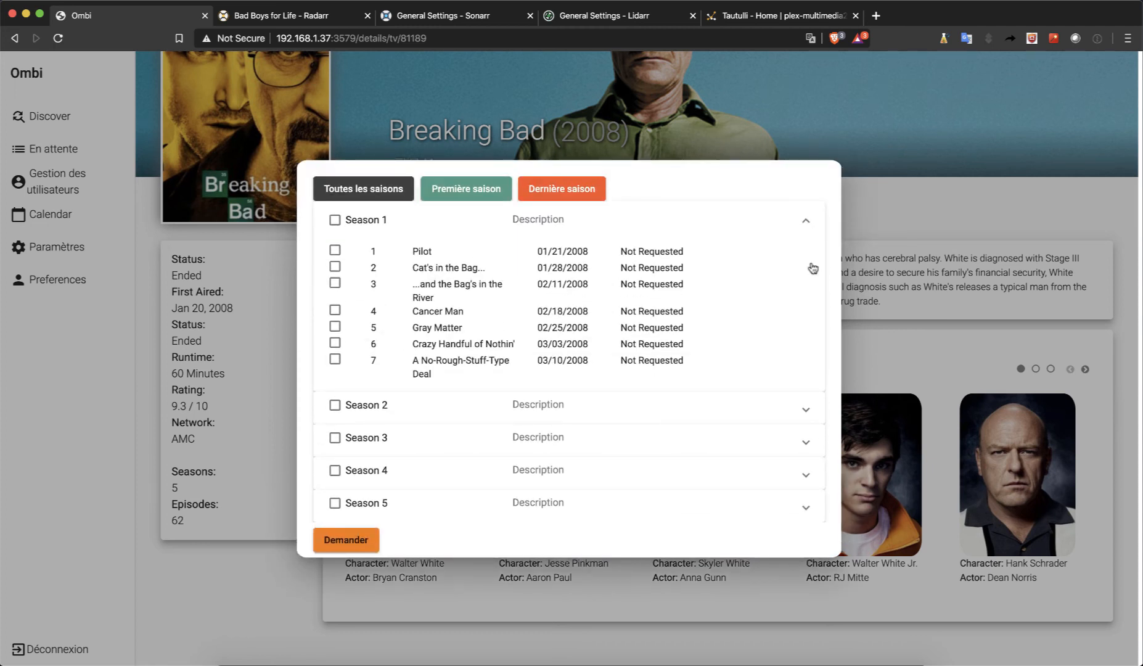
{"action": "left_click", "coordinate": [805, 225]}
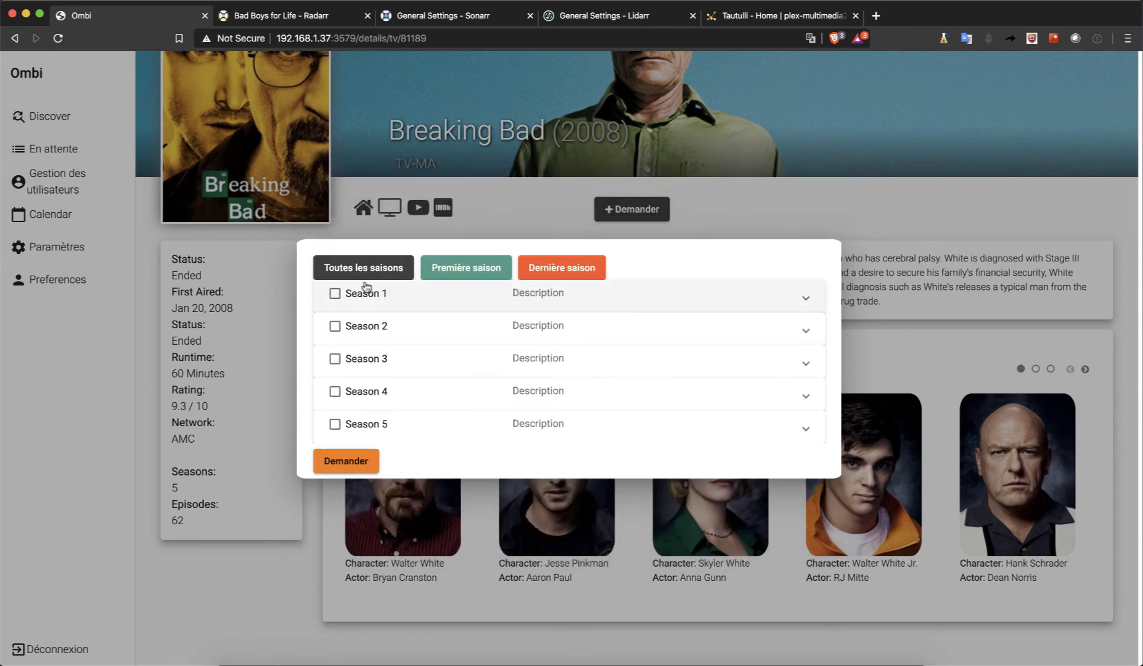
{"action": "left_click", "coordinate": [335, 294]}
{"action": "left_click", "coordinate": [335, 326]}
{"action": "left_click", "coordinate": [335, 359]}
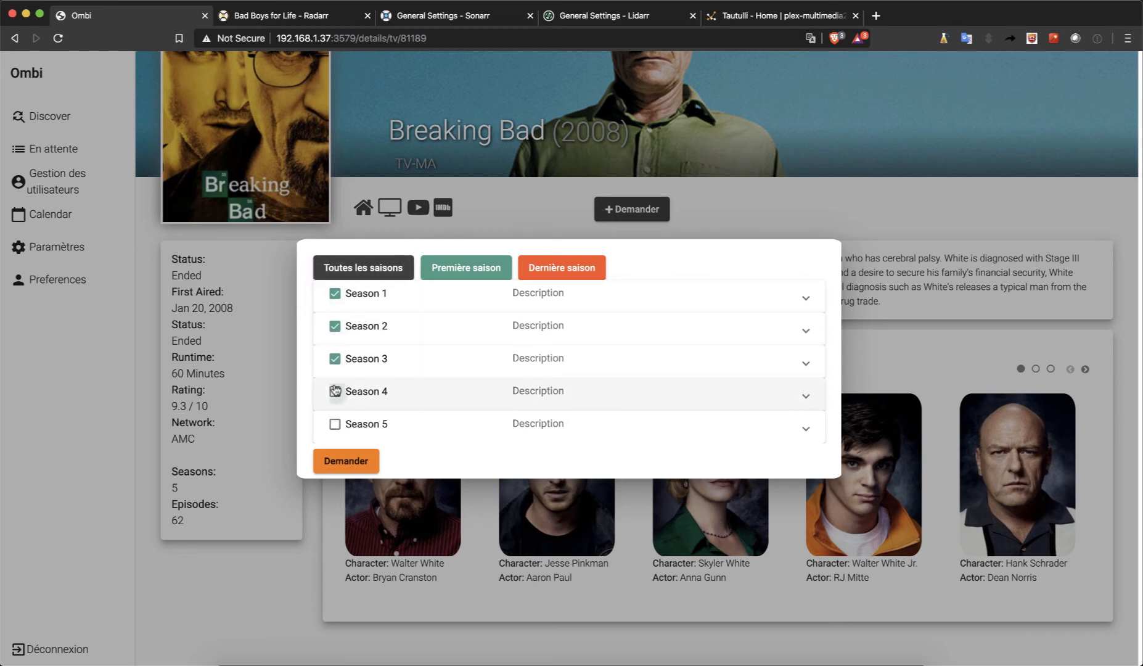
{"action": "left_click", "coordinate": [335, 392]}
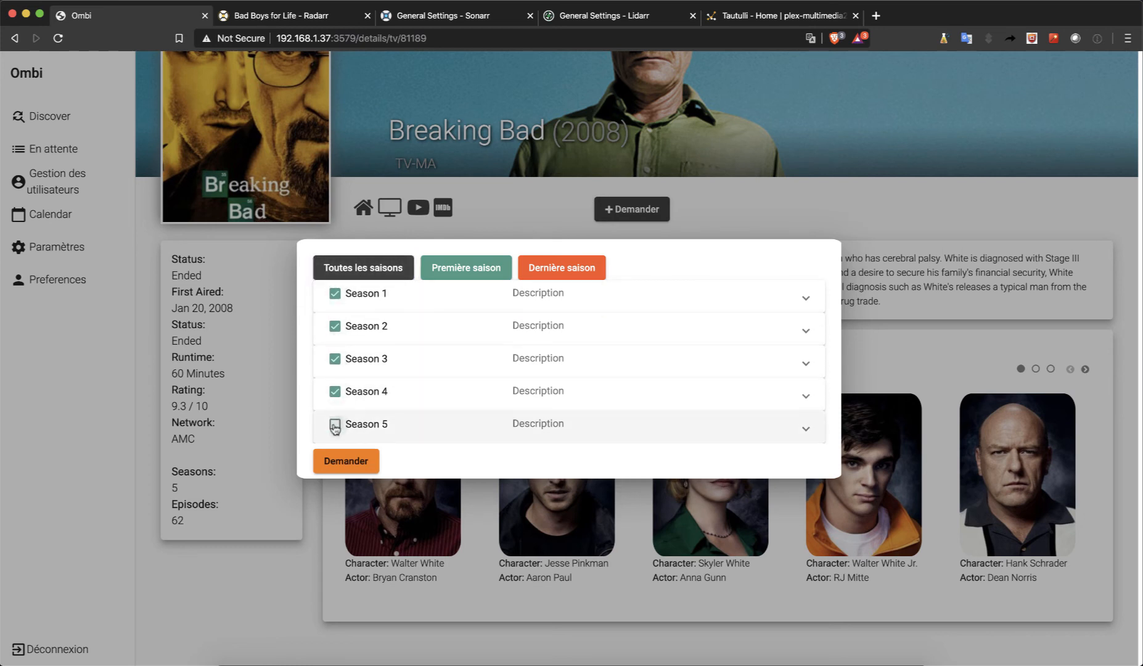
{"action": "left_click", "coordinate": [363, 469]}
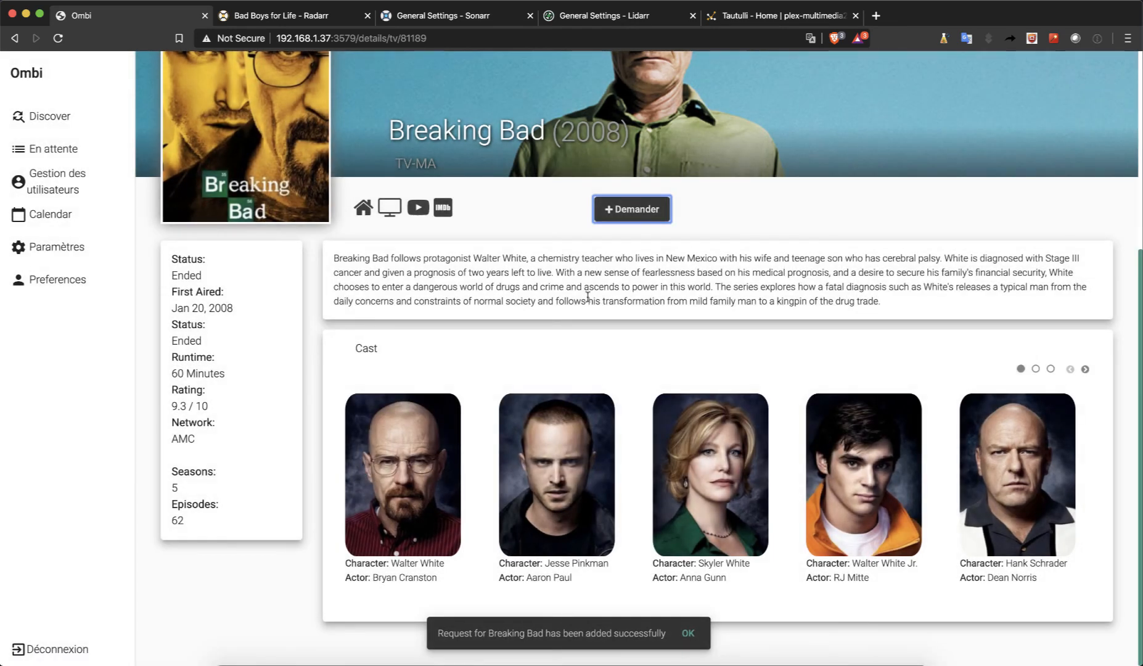
- Open Breaking Bad from Sonarr's Series library to check its monitored seasons
{"action": "left_click", "coordinate": [470, 17]}
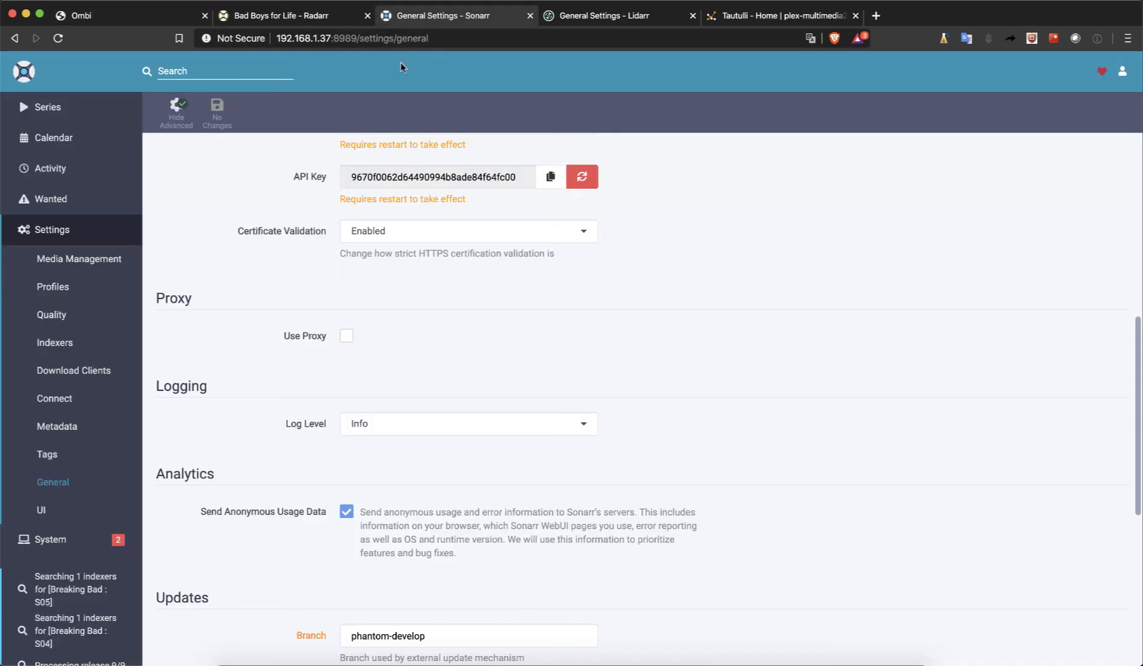
{"action": "left_click", "coordinate": [42, 107]}
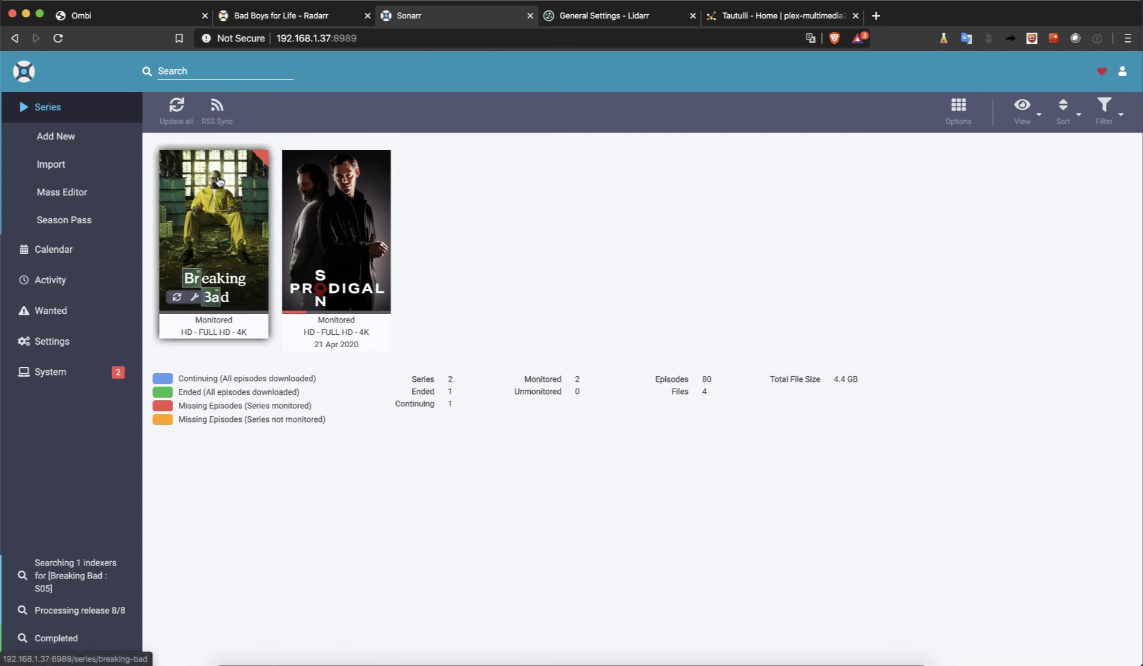
{"action": "left_click", "coordinate": [220, 182]}
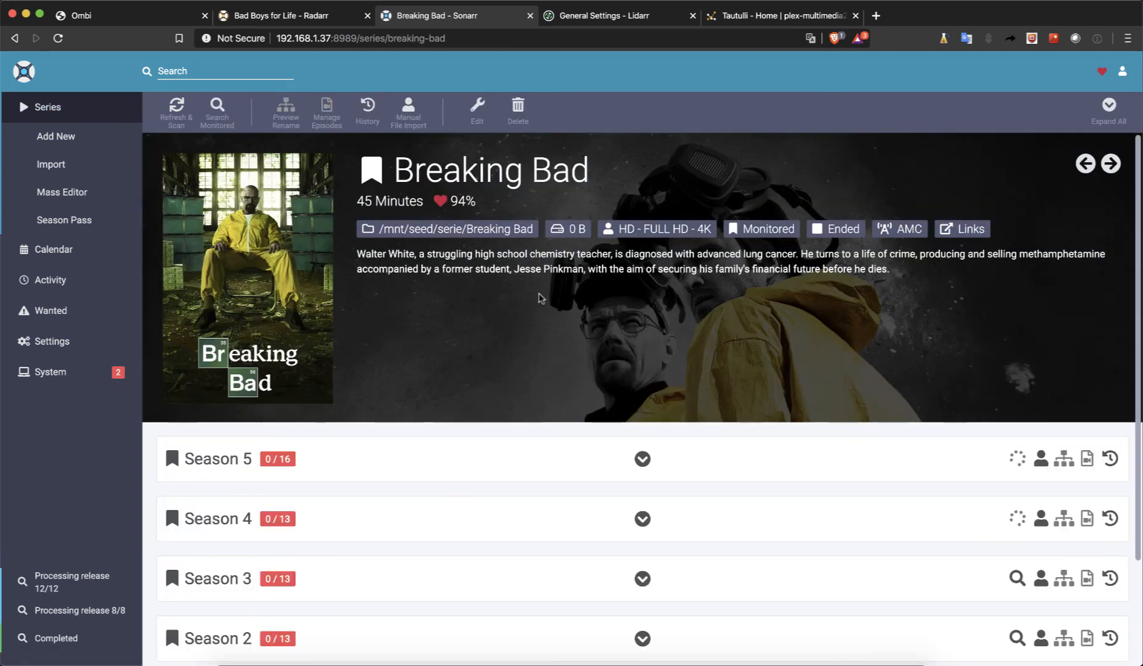
{"action": "scroll", "coordinate": [588, 346], "scroll_direction": "down", "scroll_amount": 3}
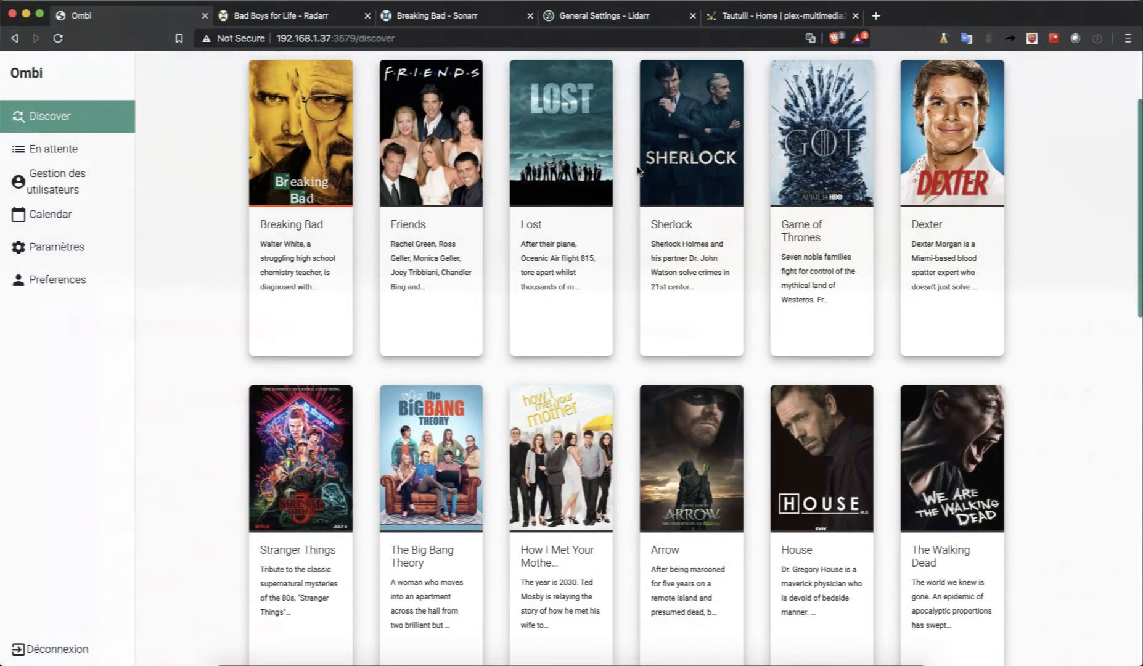
- Search for Daddy Yankee and open his artist page from the suggestions
{"action": "scroll", "coordinate": [639, 171], "scroll_direction": "up", "scroll_amount": 3}
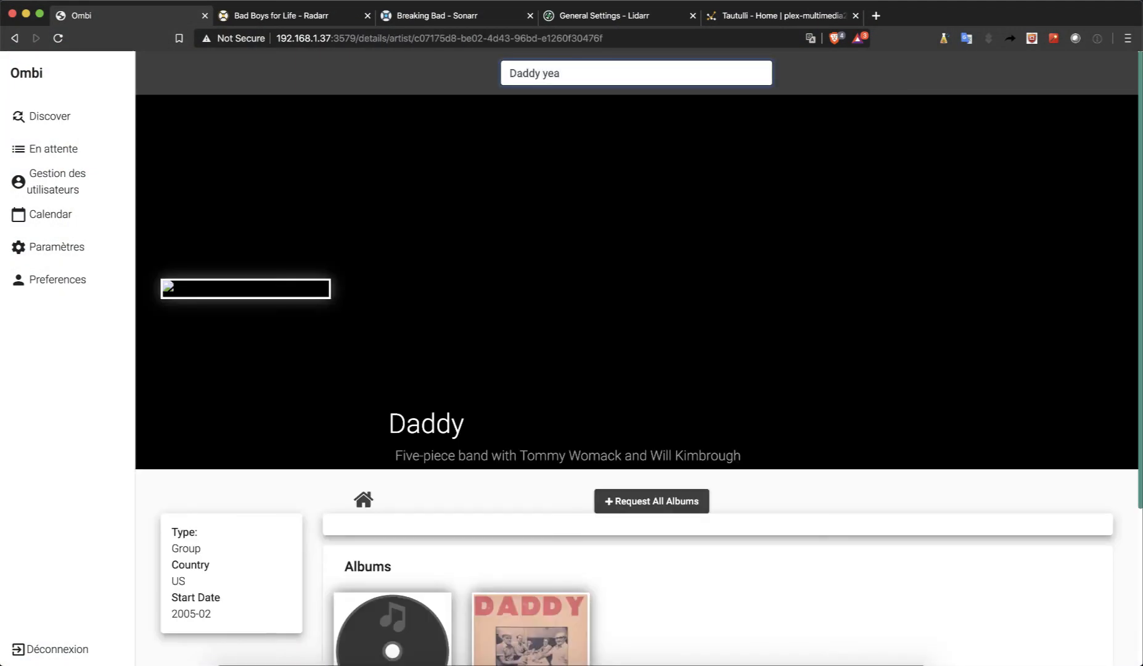
{"action": "key", "text": "BackSpace"}
{"action": "key", "text": "BackSpace"}
{"action": "type", "text": "nakk"}
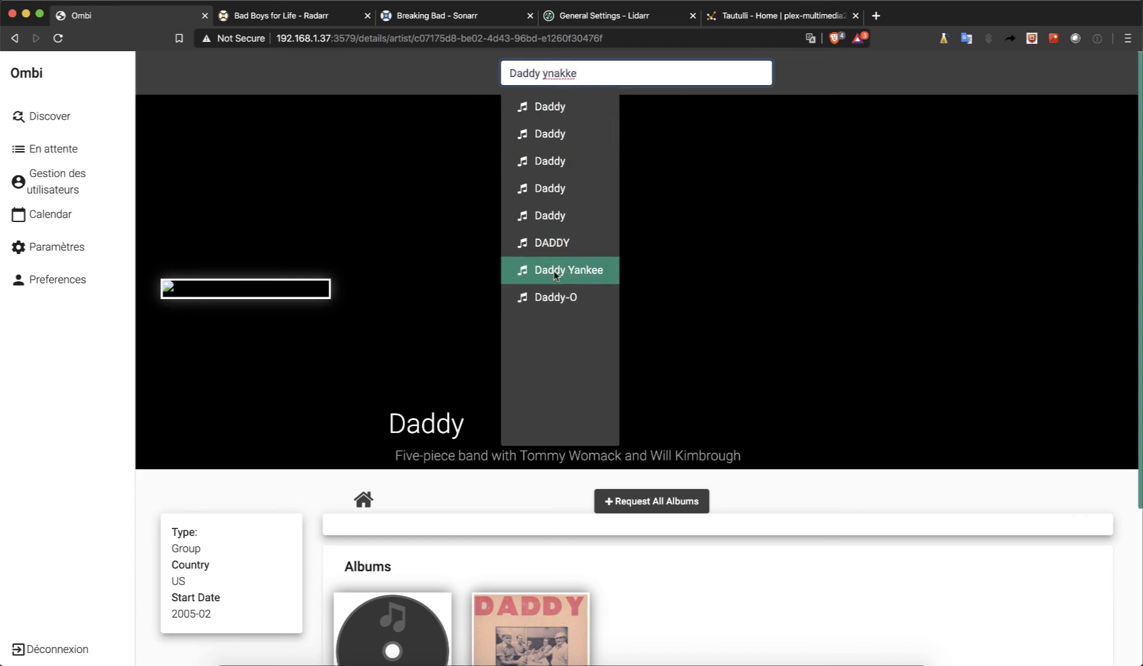
{"action": "left_click", "coordinate": [554, 271]}
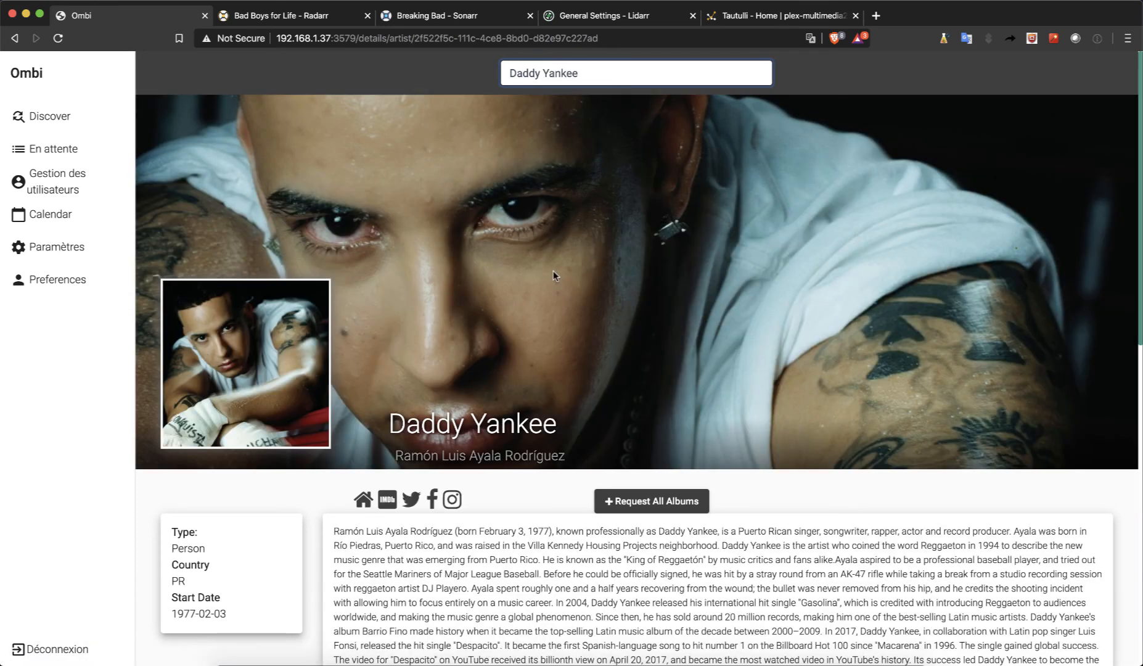
- Request all of Daddy Yankee's albums from his artist page
{"action": "scroll", "coordinate": [743, 284], "scroll_direction": "down", "scroll_amount": 4}
{"action": "scroll", "coordinate": [743, 286], "scroll_direction": "down", "scroll_amount": 8}
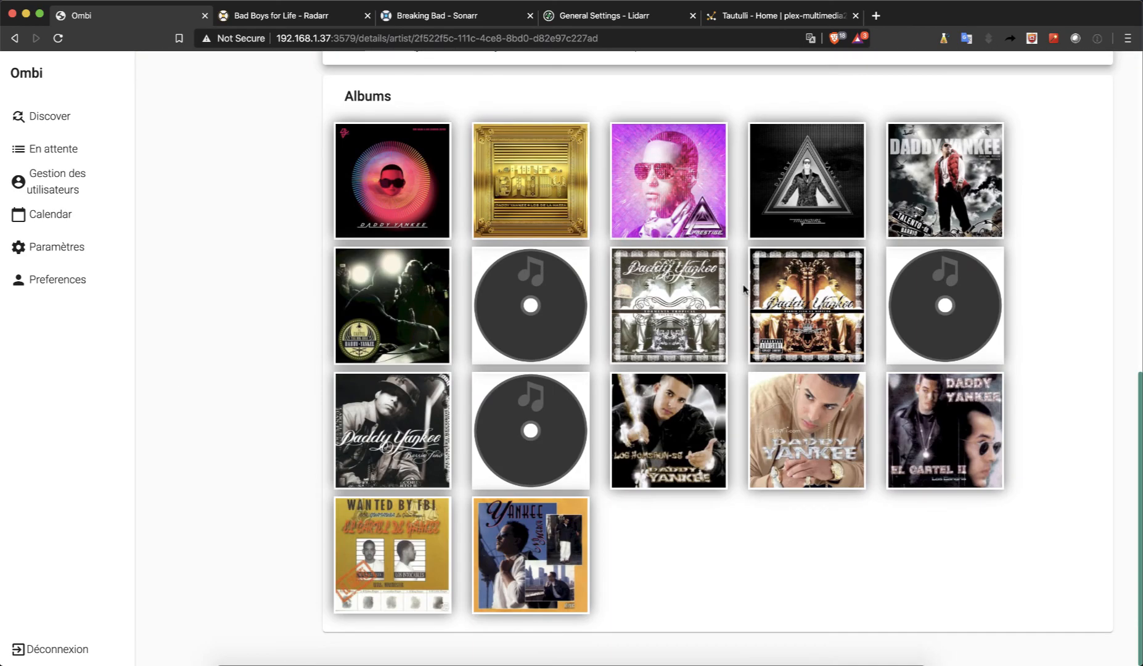
{"action": "scroll", "coordinate": [743, 288], "scroll_direction": "up", "scroll_amount": 12}
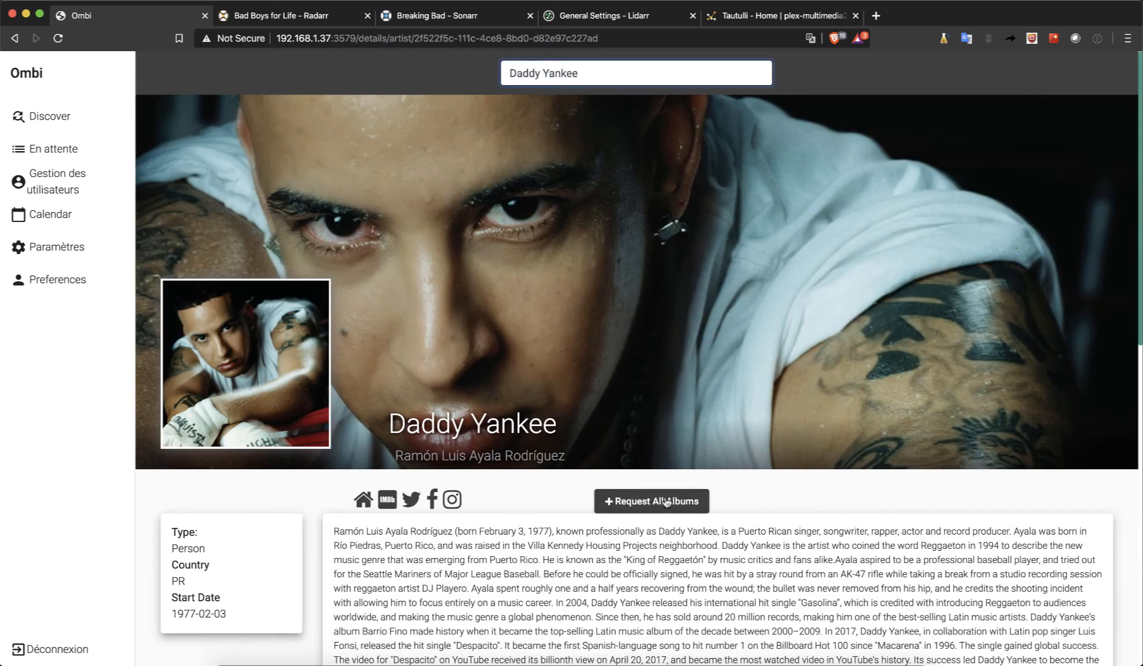
{"action": "left_click", "coordinate": [665, 503]}
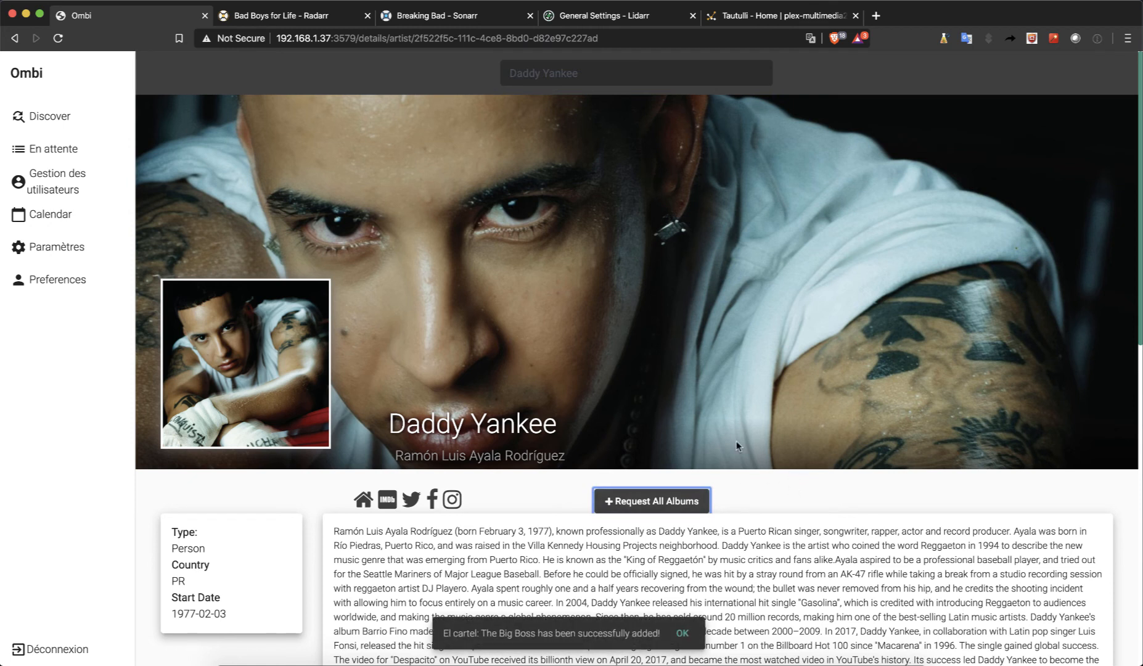
- Check Daddy Yankee's 8 album releases in Lidarr's library, then return to Ombi
{"action": "left_click", "coordinate": [611, 19]}
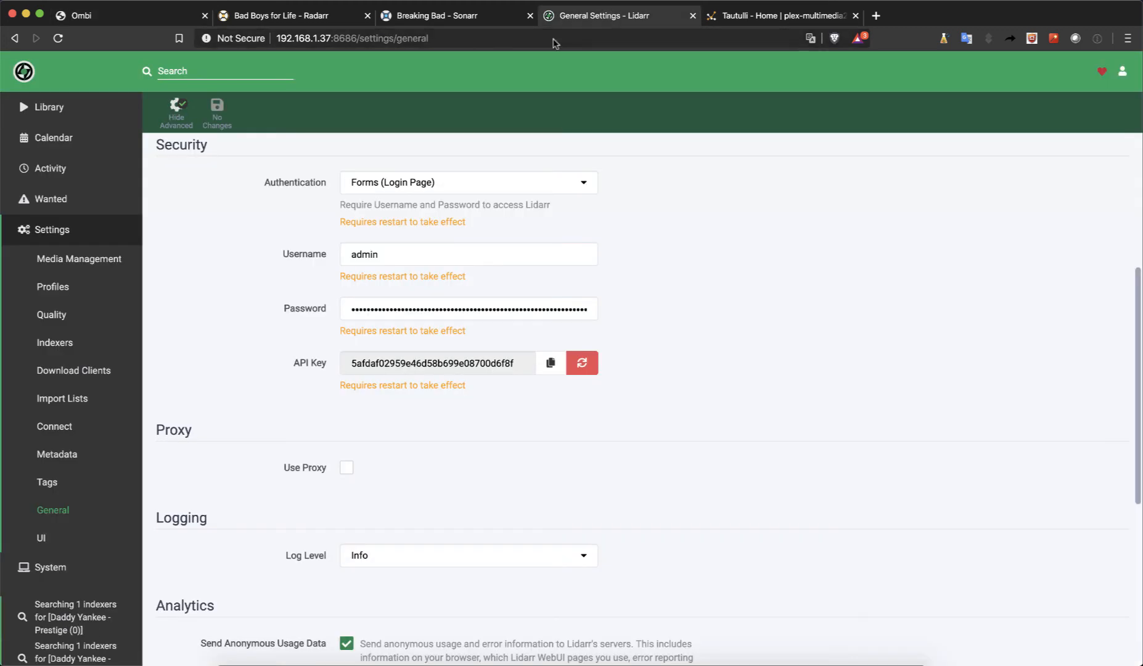
{"action": "left_click", "coordinate": [49, 107]}
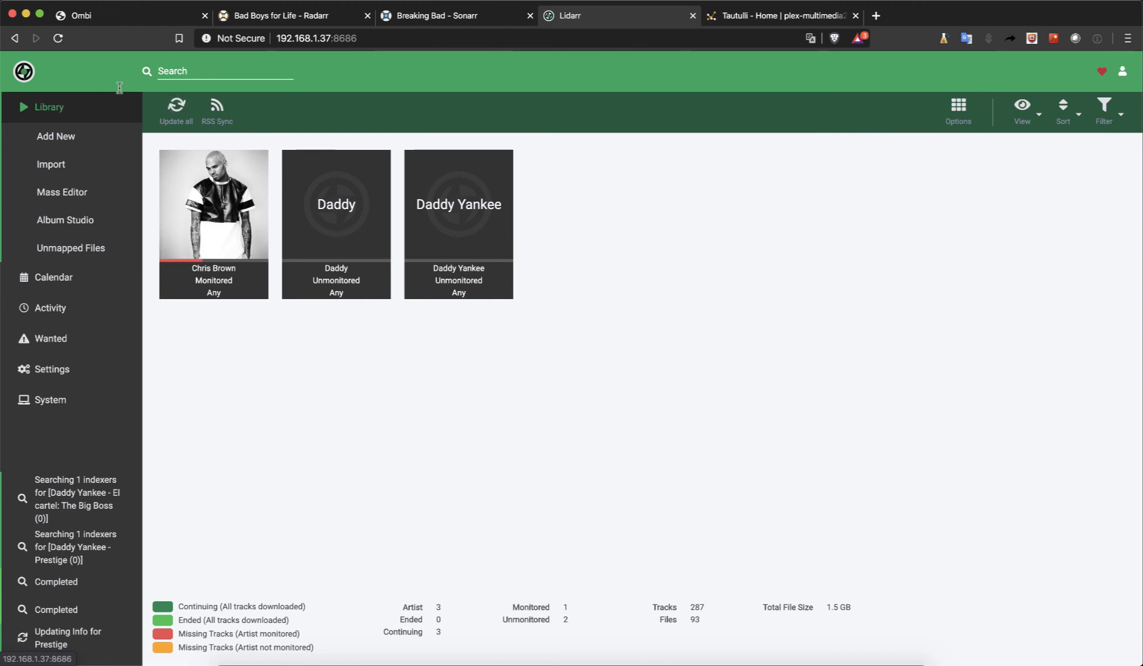
{"action": "left_click", "coordinate": [490, 233]}
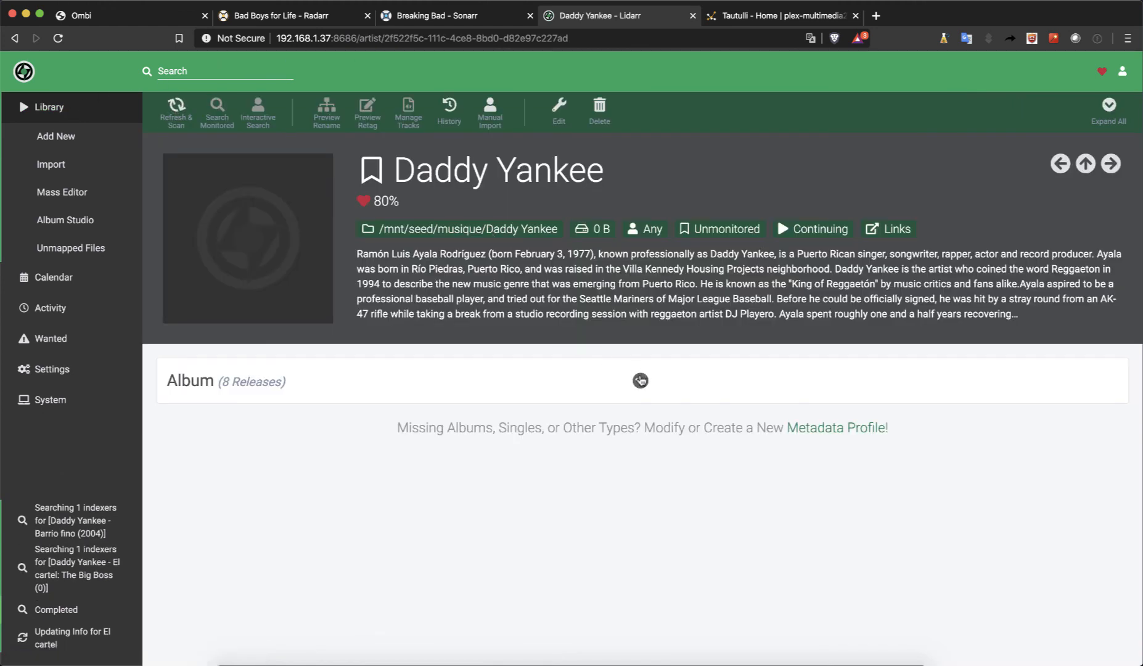
{"action": "left_click", "coordinate": [640, 381]}
{"action": "scroll", "coordinate": [610, 345], "scroll_direction": "down", "scroll_amount": 1}
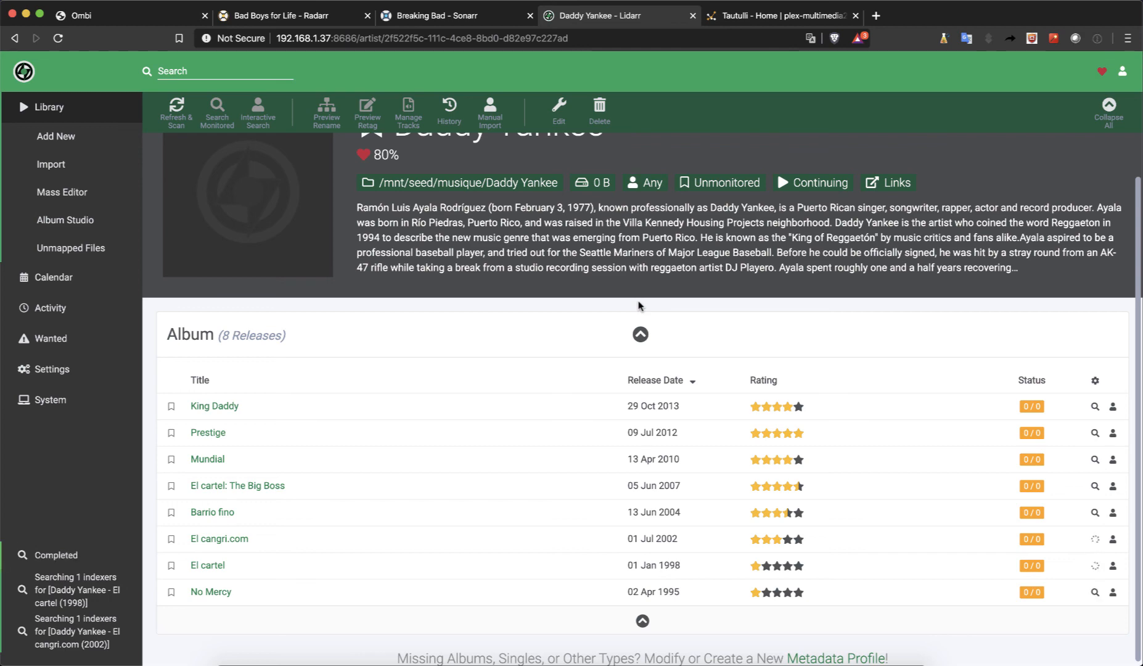
{"action": "left_click", "coordinate": [138, 20]}
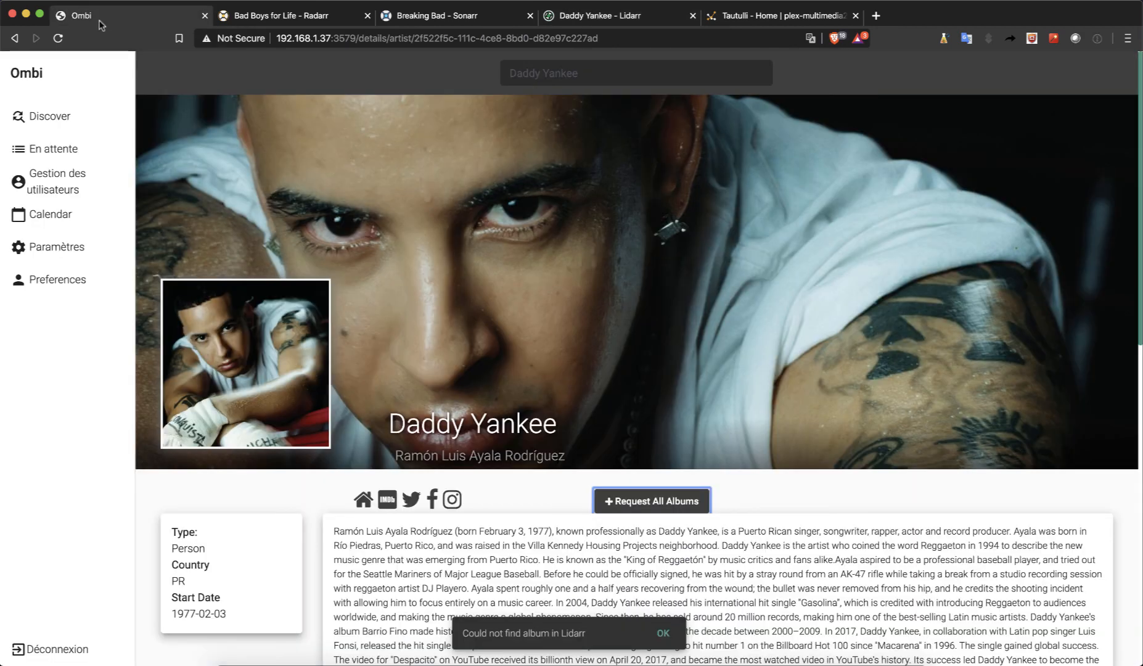
- Review pending TV, album and movie requests and open Bad Boys for Life's details
{"action": "left_click", "coordinate": [50, 149]}
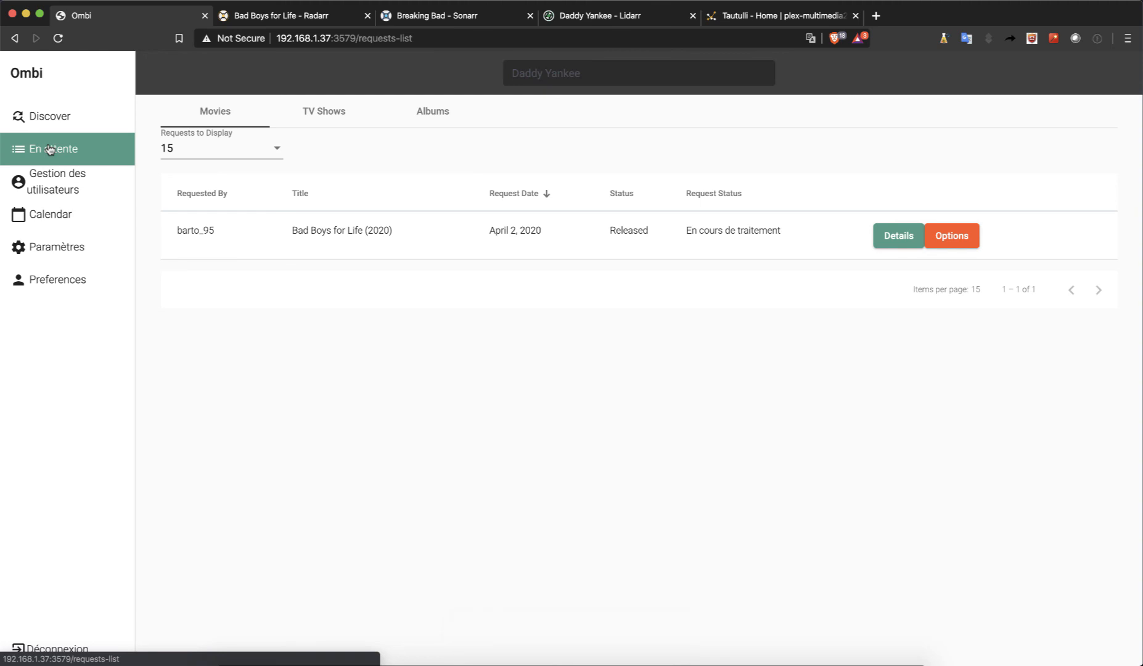
{"action": "left_click", "coordinate": [326, 112]}
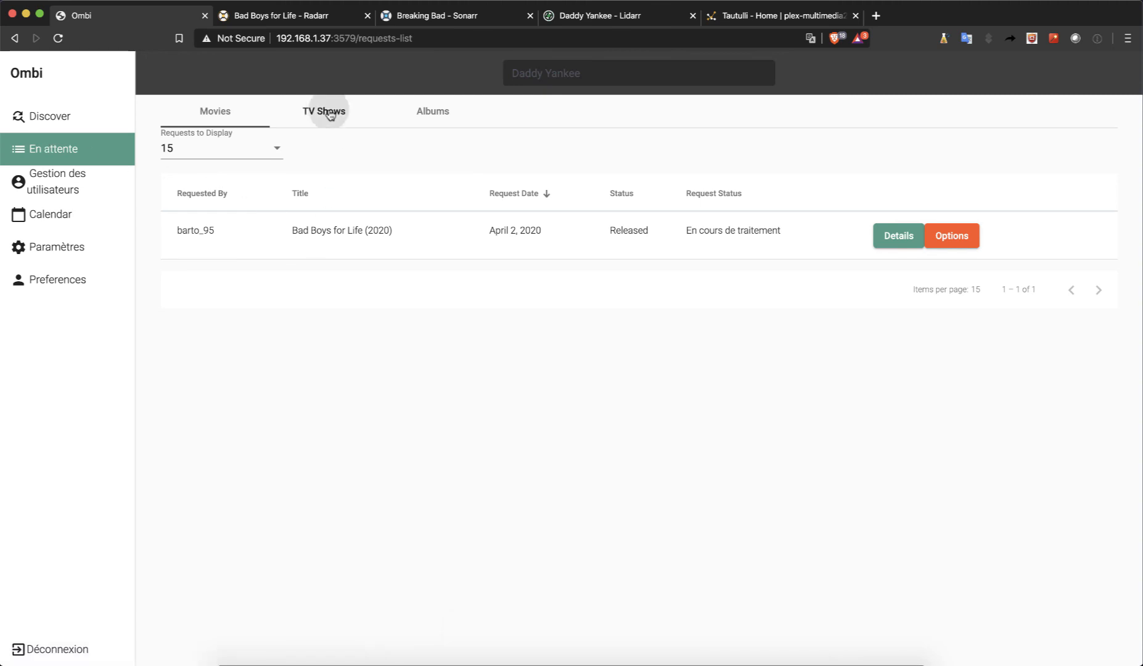
{"action": "left_click", "coordinate": [430, 116]}
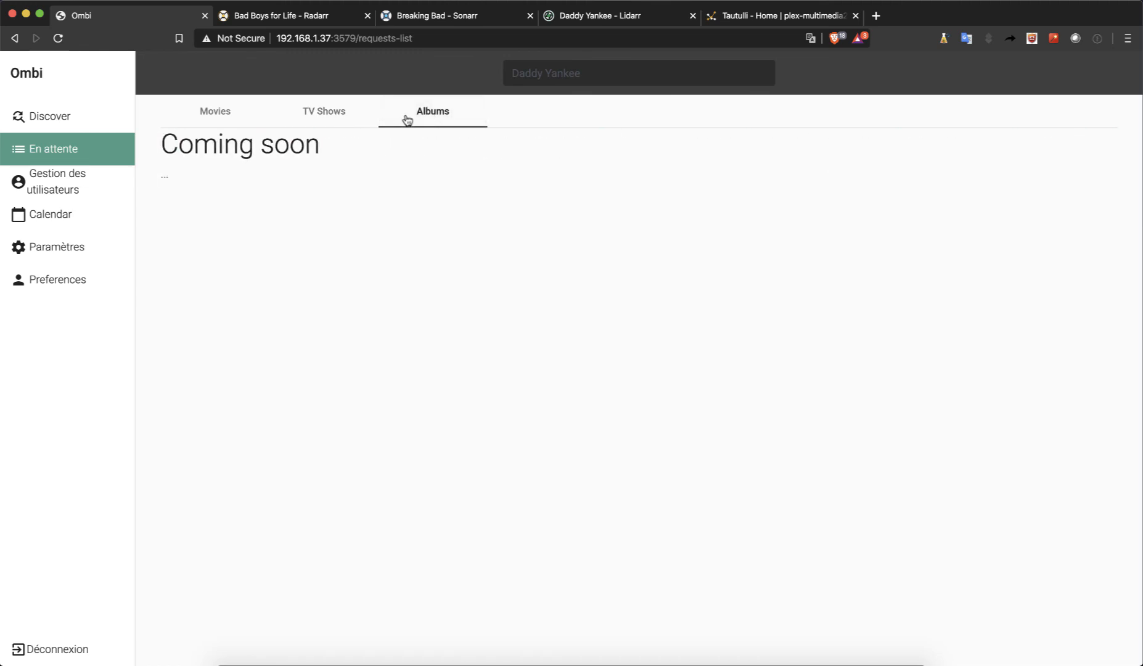
{"action": "left_click", "coordinate": [213, 113]}
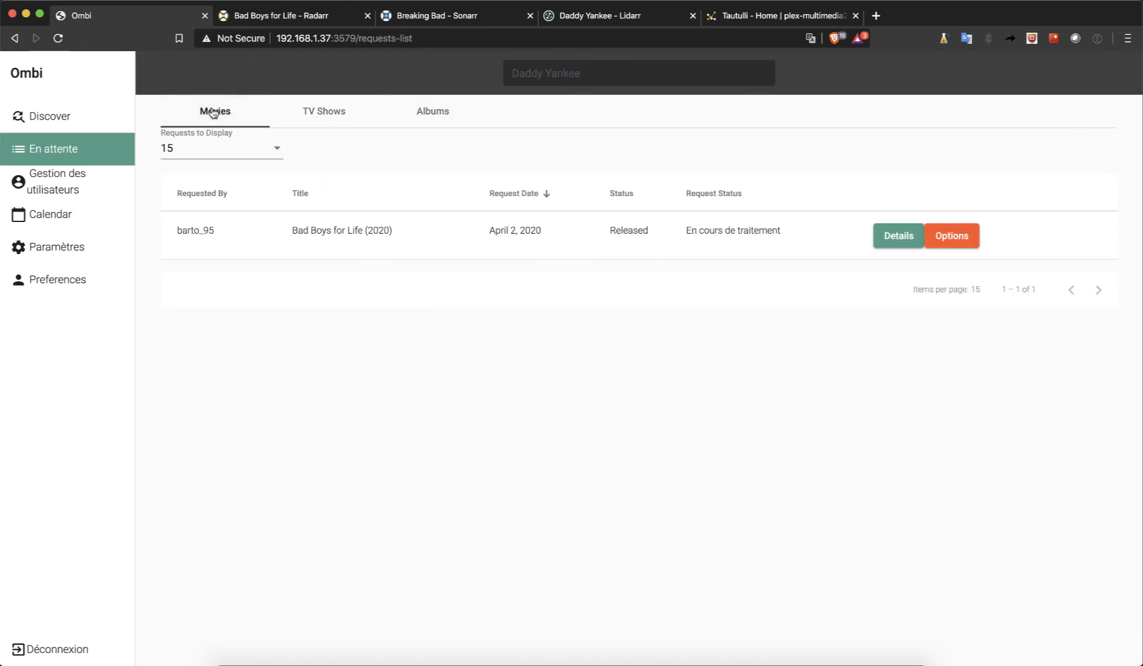
{"action": "left_click", "coordinate": [890, 242]}
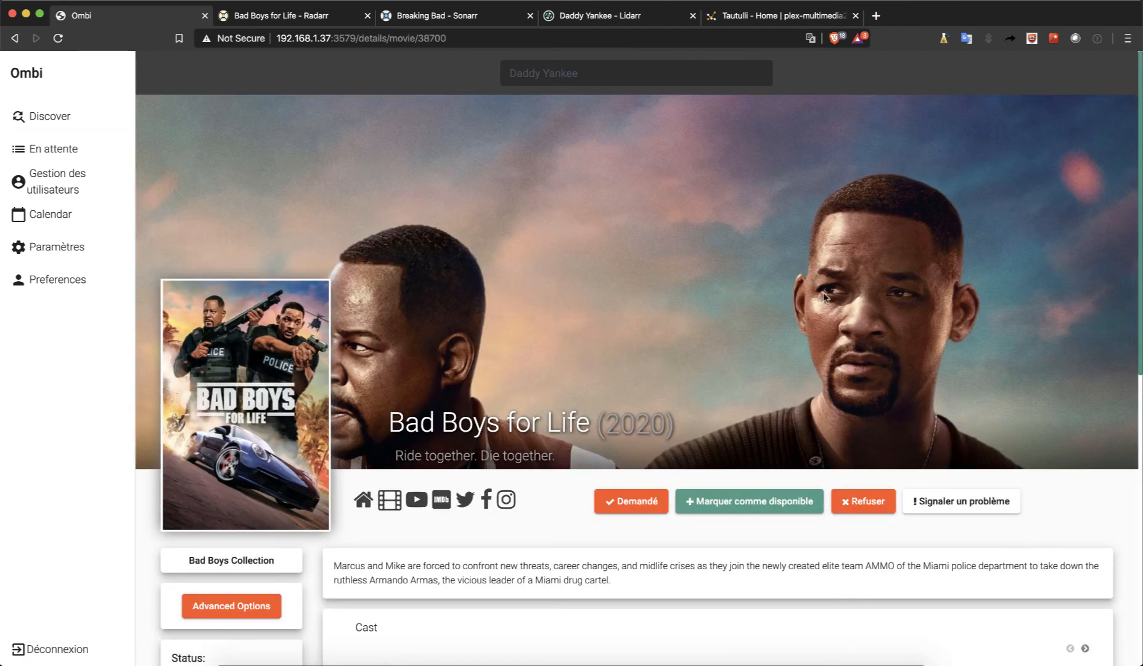
{"action": "scroll", "coordinate": [728, 377], "scroll_direction": "down", "scroll_amount": 5}
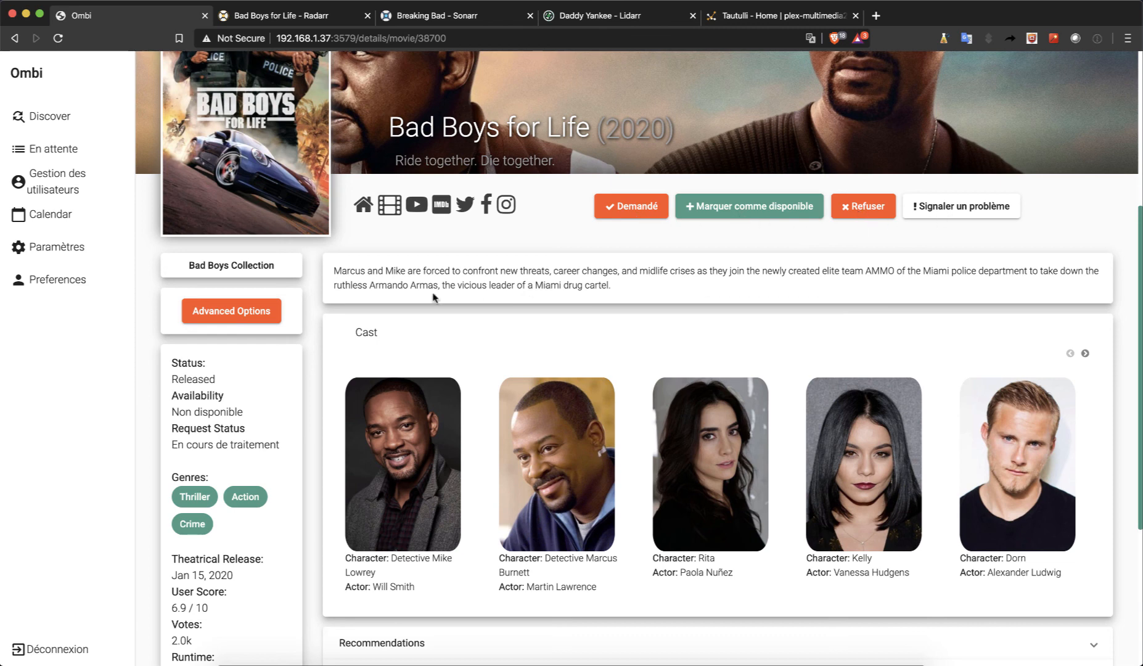
{"action": "left_click", "coordinate": [250, 313]}
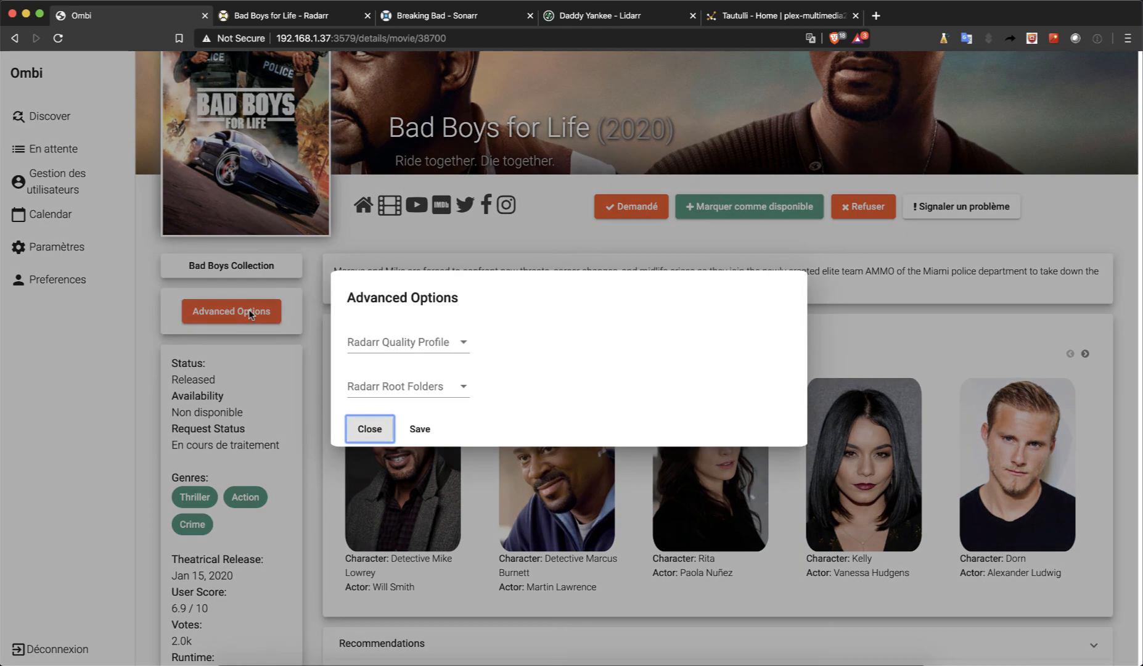
{"action": "left_click", "coordinate": [442, 347]}
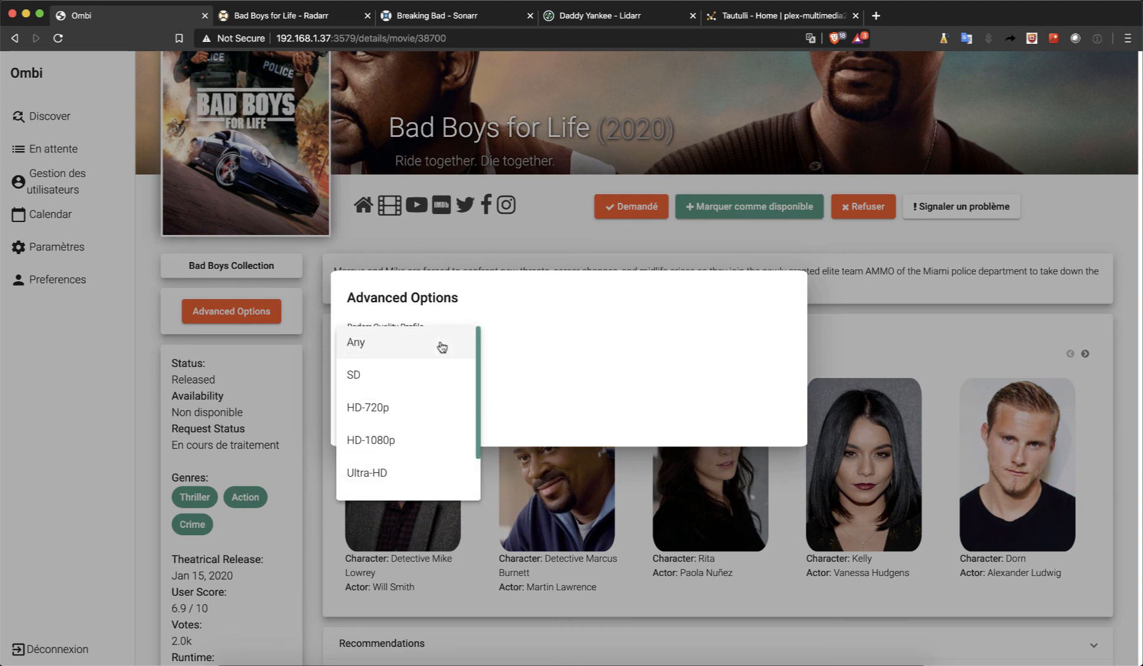
{"action": "left_click", "coordinate": [481, 259]}
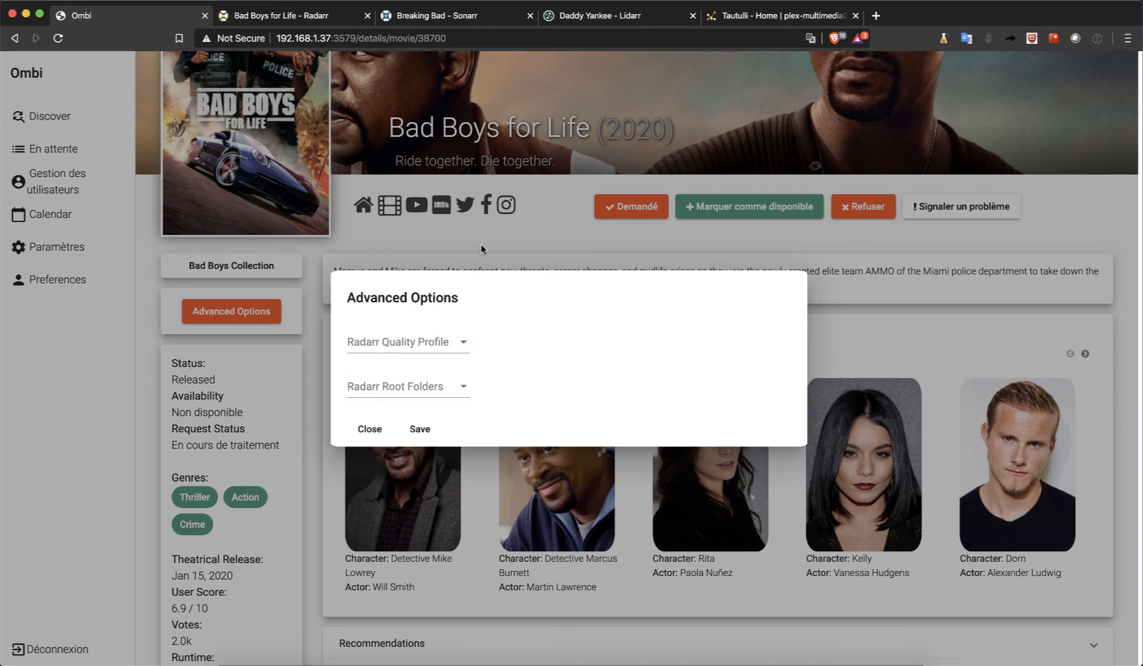
{"action": "left_click", "coordinate": [383, 437]}
{"action": "scroll", "coordinate": [495, 368], "scroll_direction": "down", "scroll_amount": 4}
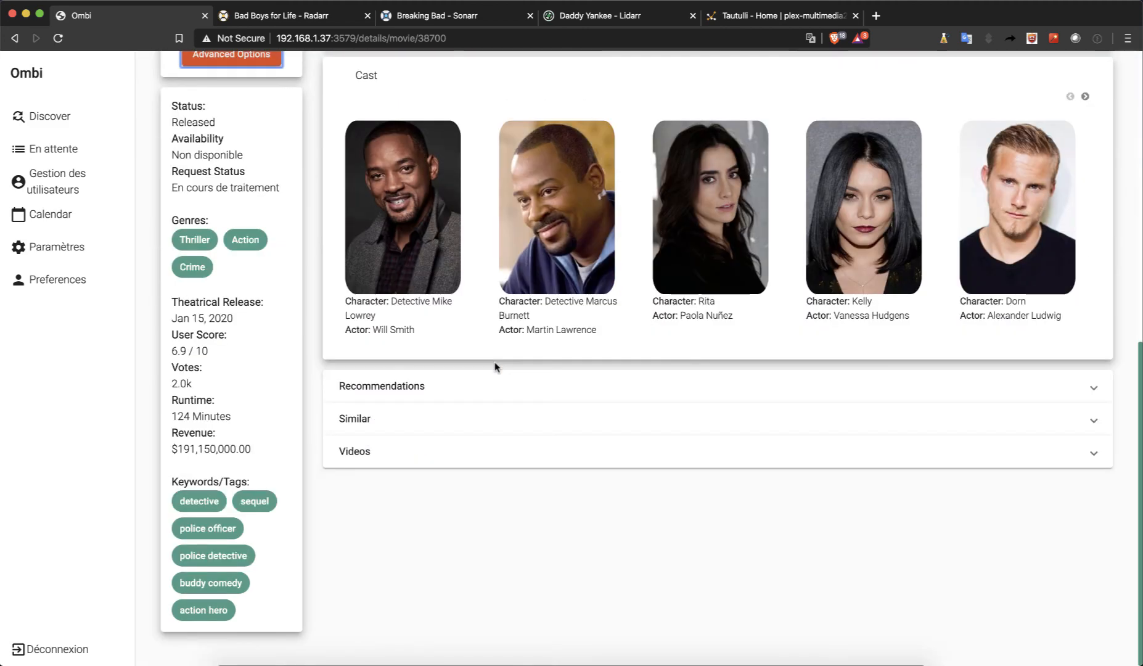
{"action": "scroll", "coordinate": [495, 367], "scroll_direction": "up", "scroll_amount": 9}
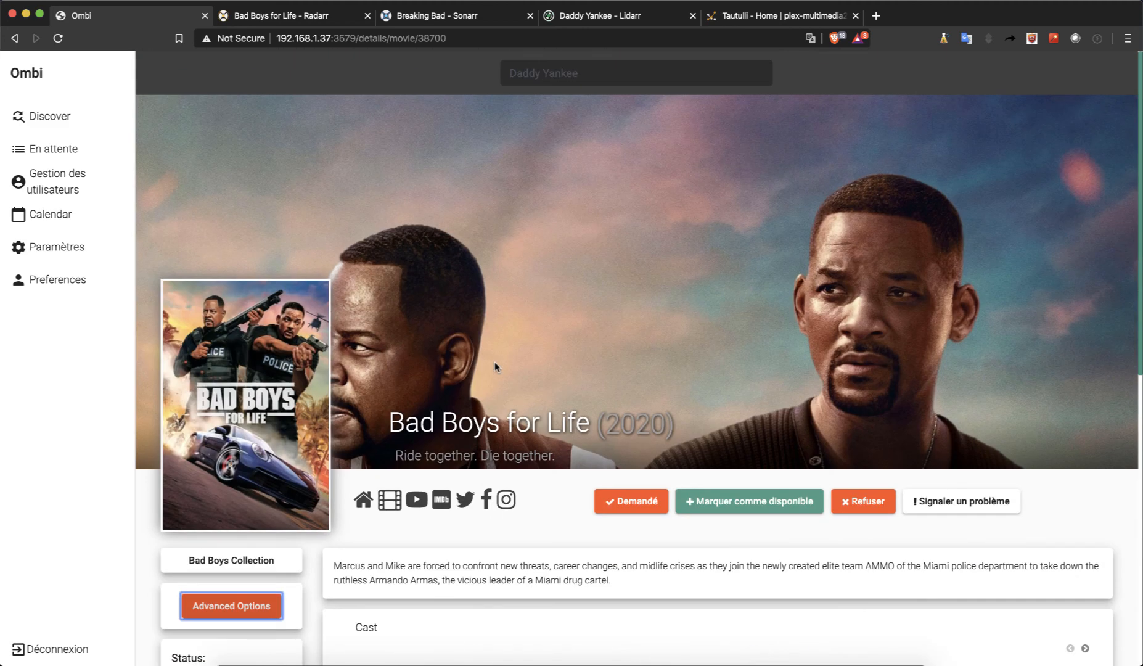
- Return to the requests list, leave the Bad Boys for Life request pending, and go to Discover
{"action": "left_click", "coordinate": [14, 38]}
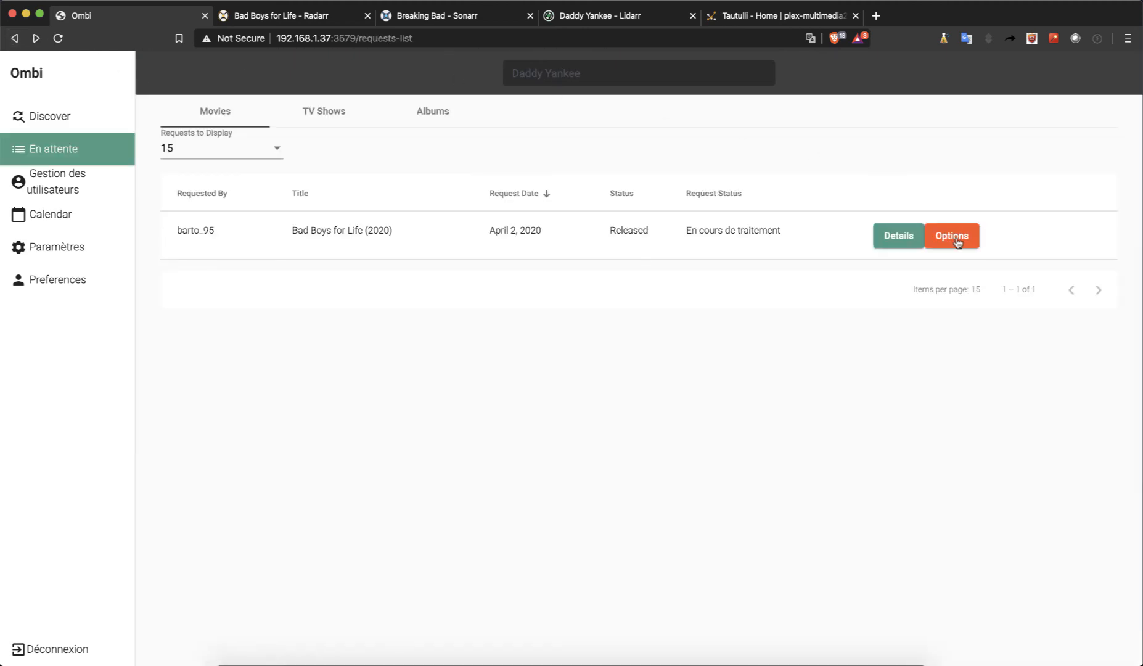
{"action": "left_click", "coordinate": [955, 238]}
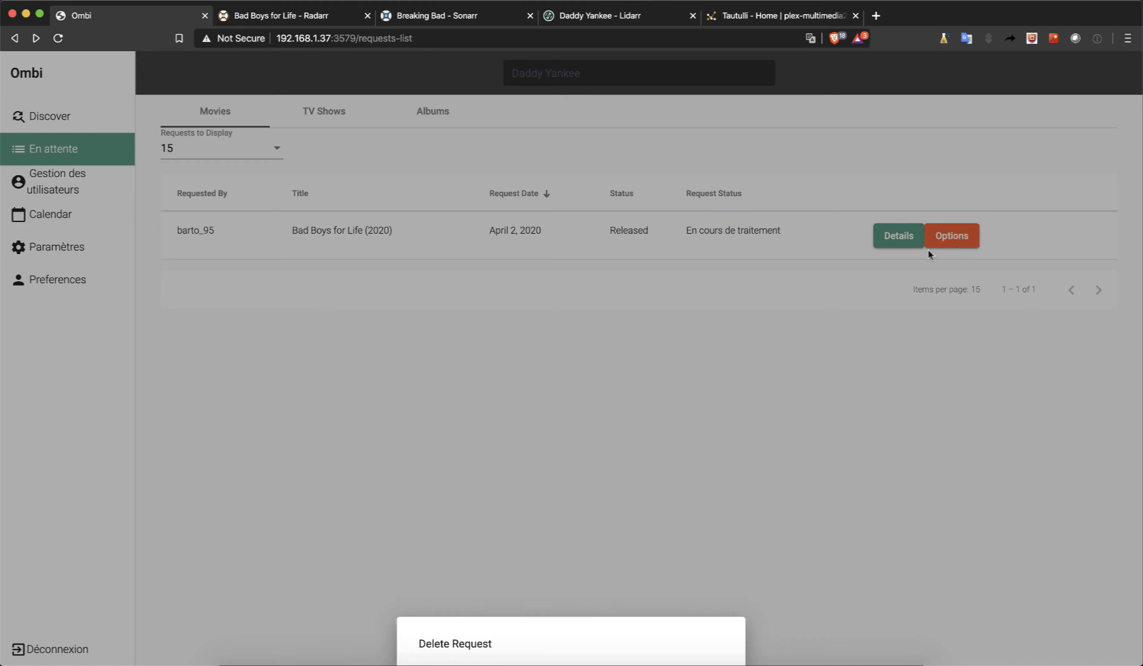
{"action": "left_click", "coordinate": [480, 446]}
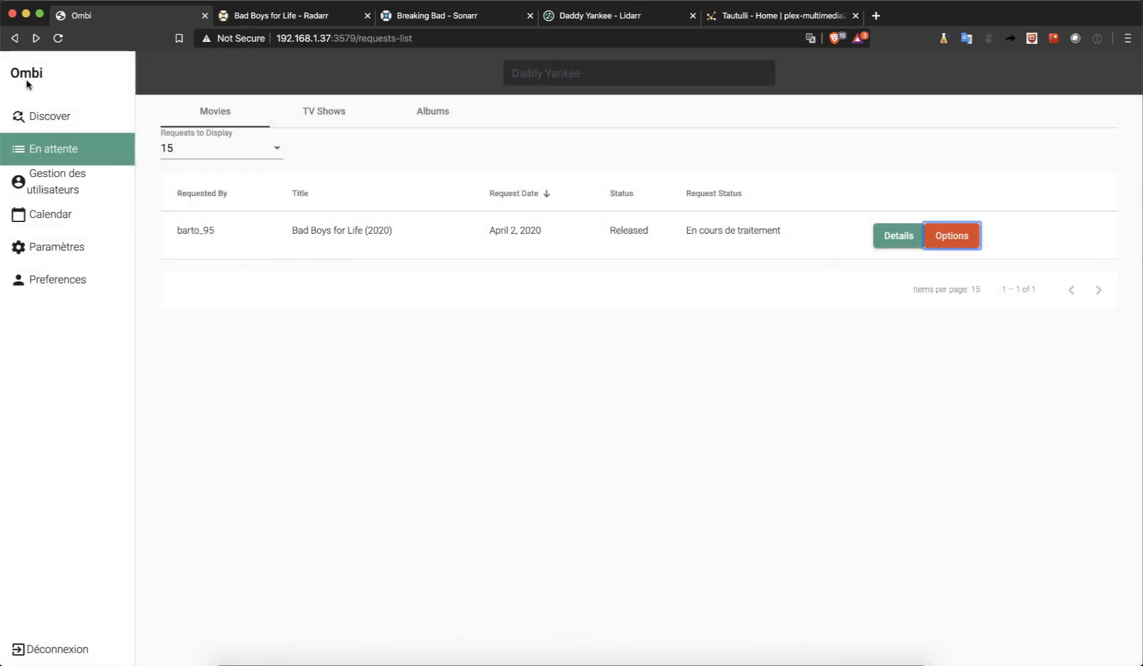
{"action": "left_click", "coordinate": [44, 116]}
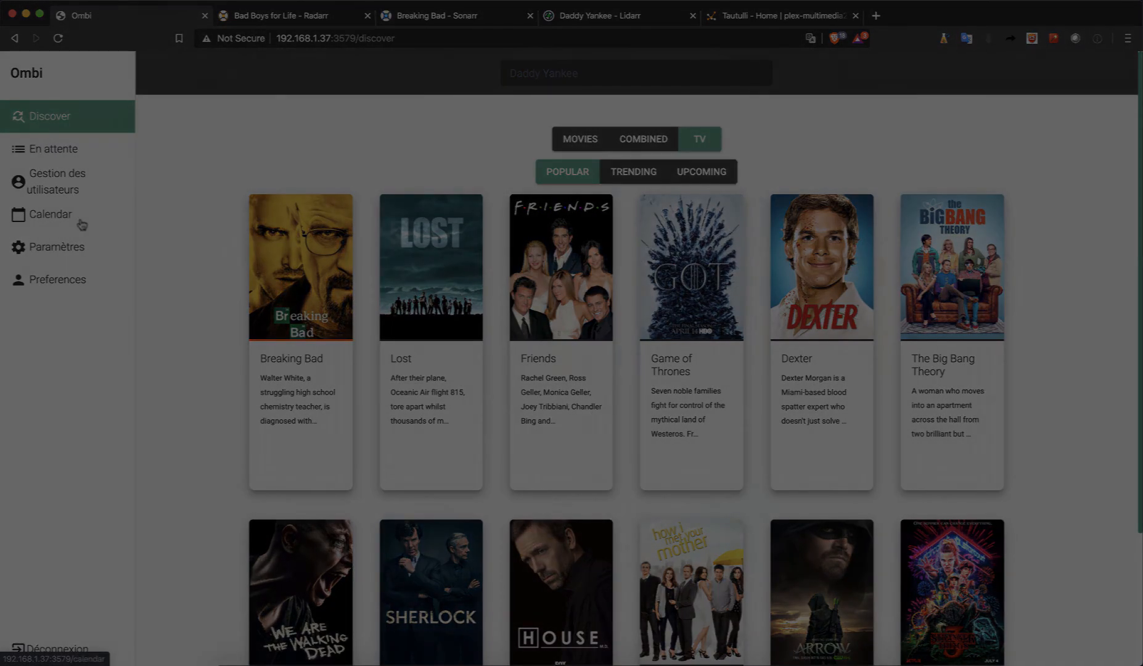